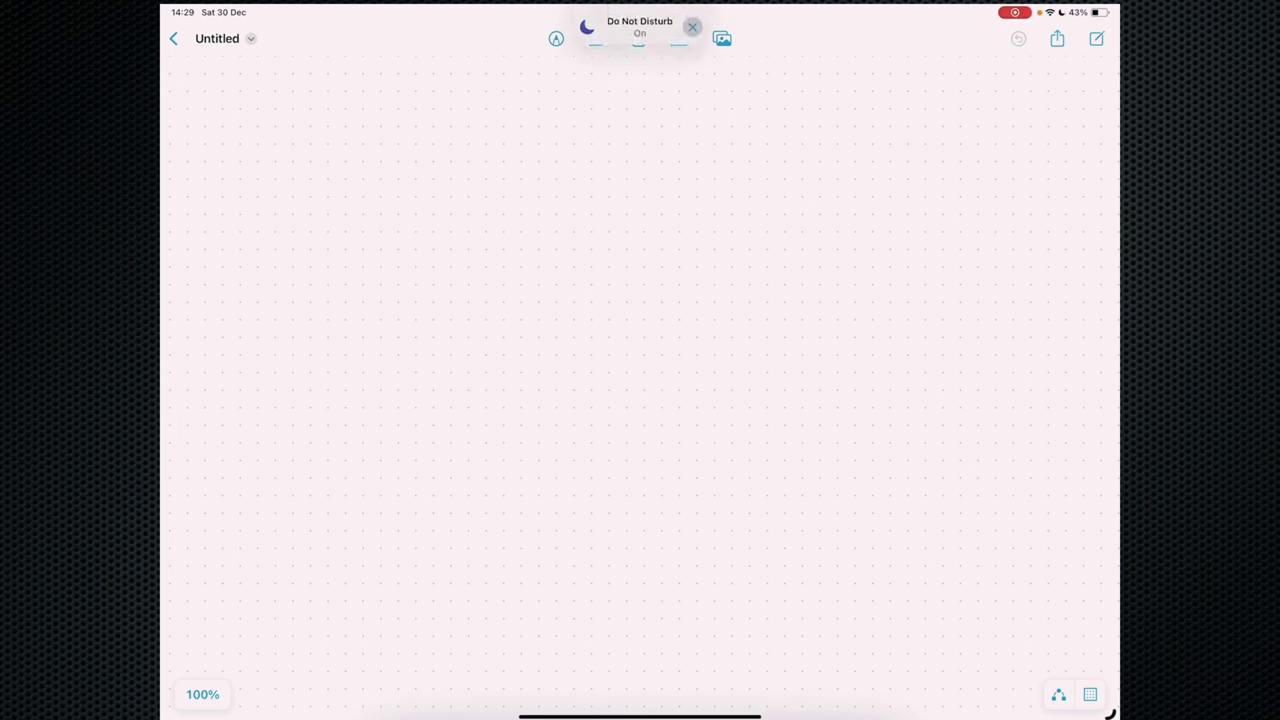
# Add a rounded square from Basic shapes and connect a second rounded square above it
pyautogui.click(637, 38)
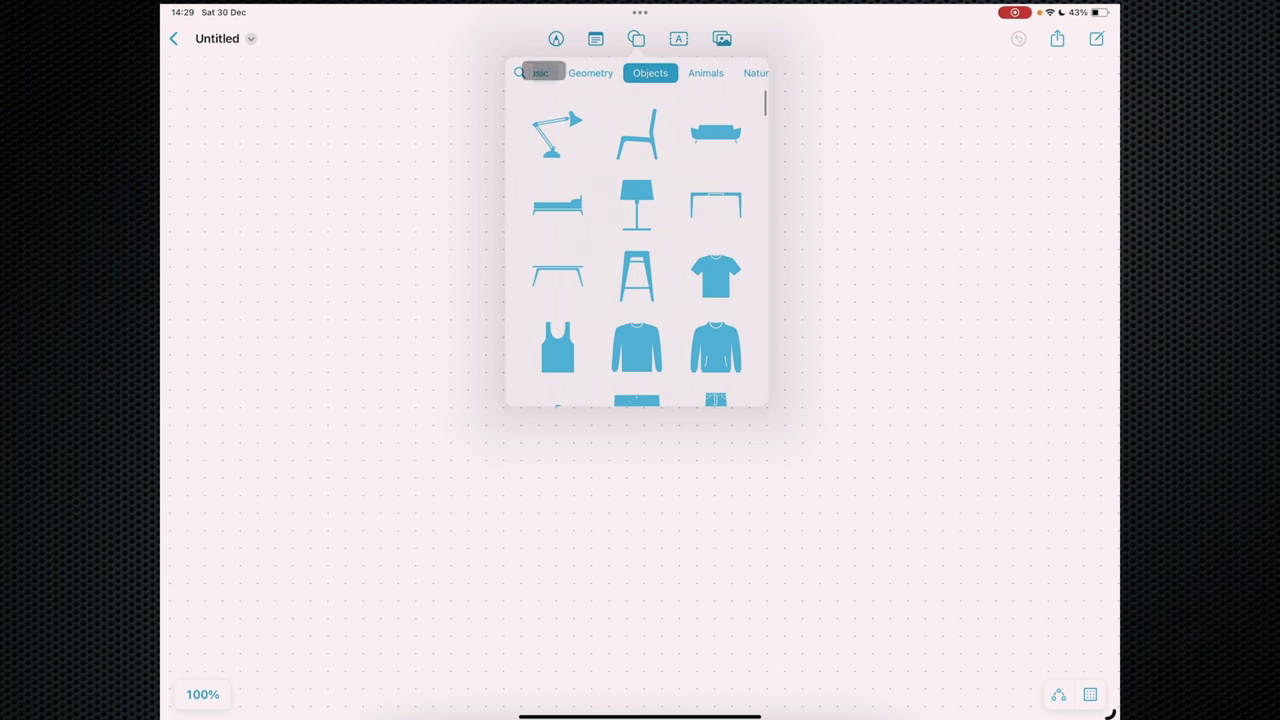
pyautogui.click(542, 72)
pyautogui.click(637, 181)
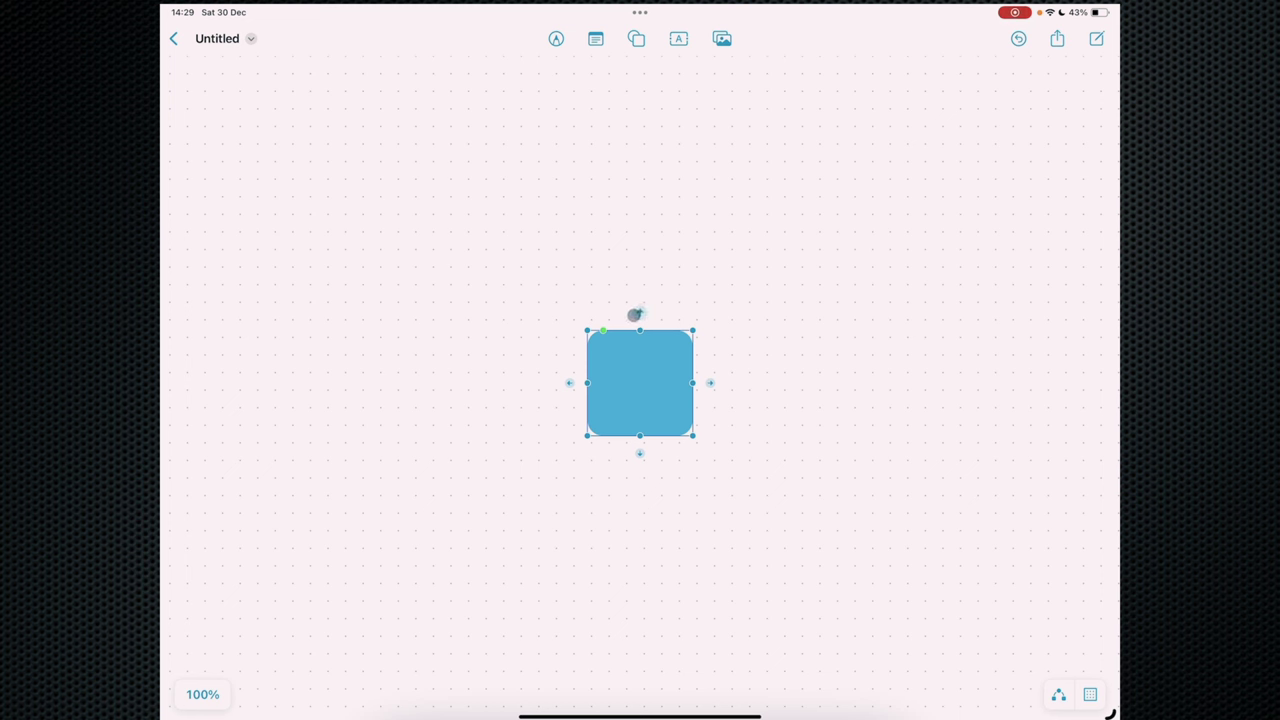
pyautogui.moveTo(638, 311); pyautogui.dragTo(672, 265)
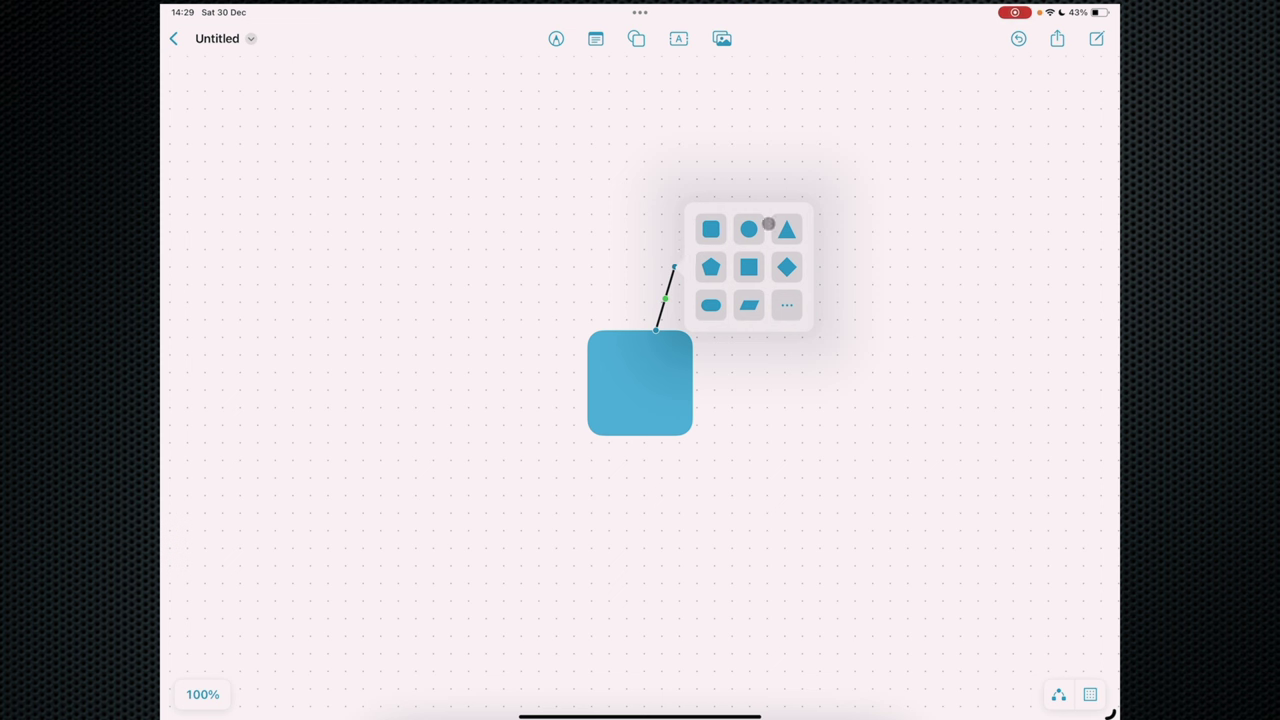
pyautogui.click(712, 268)
# Connect an Animals cow shape to the square's right and pull a connector downward
pyautogui.click(674, 377)
pyautogui.moveTo(711, 381); pyautogui.dragTo(780, 382)
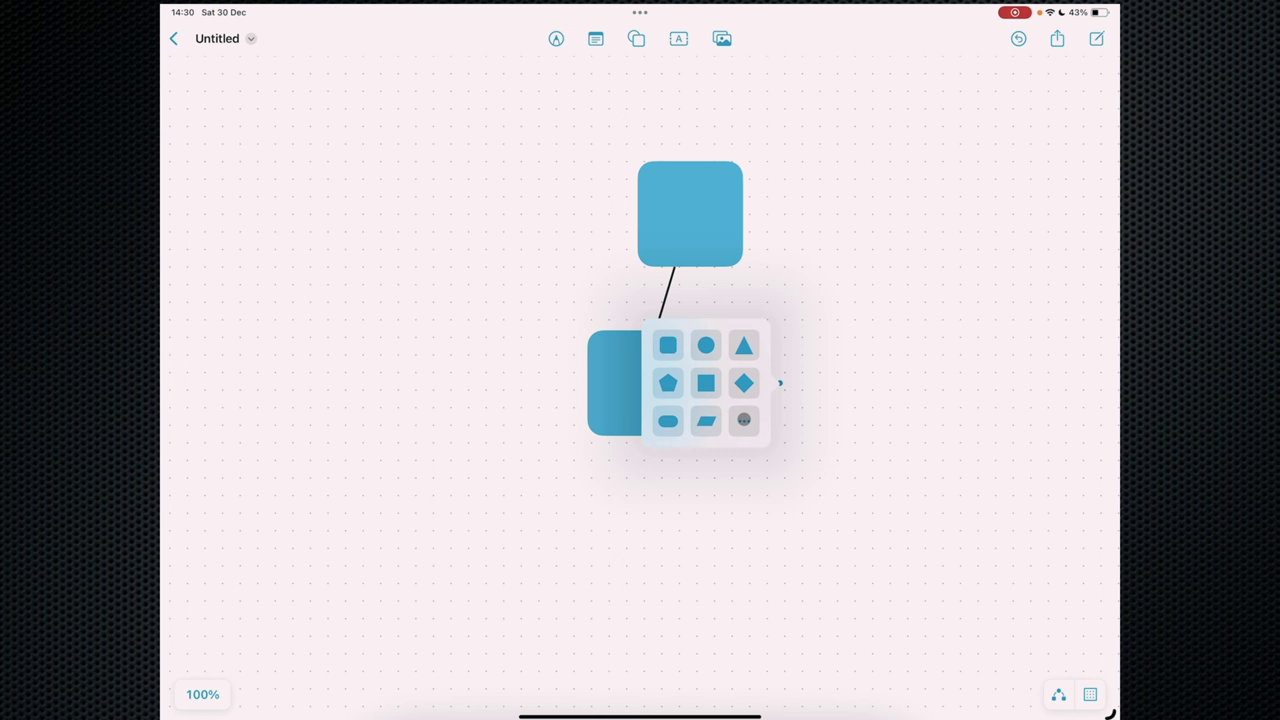
pyautogui.click(743, 420)
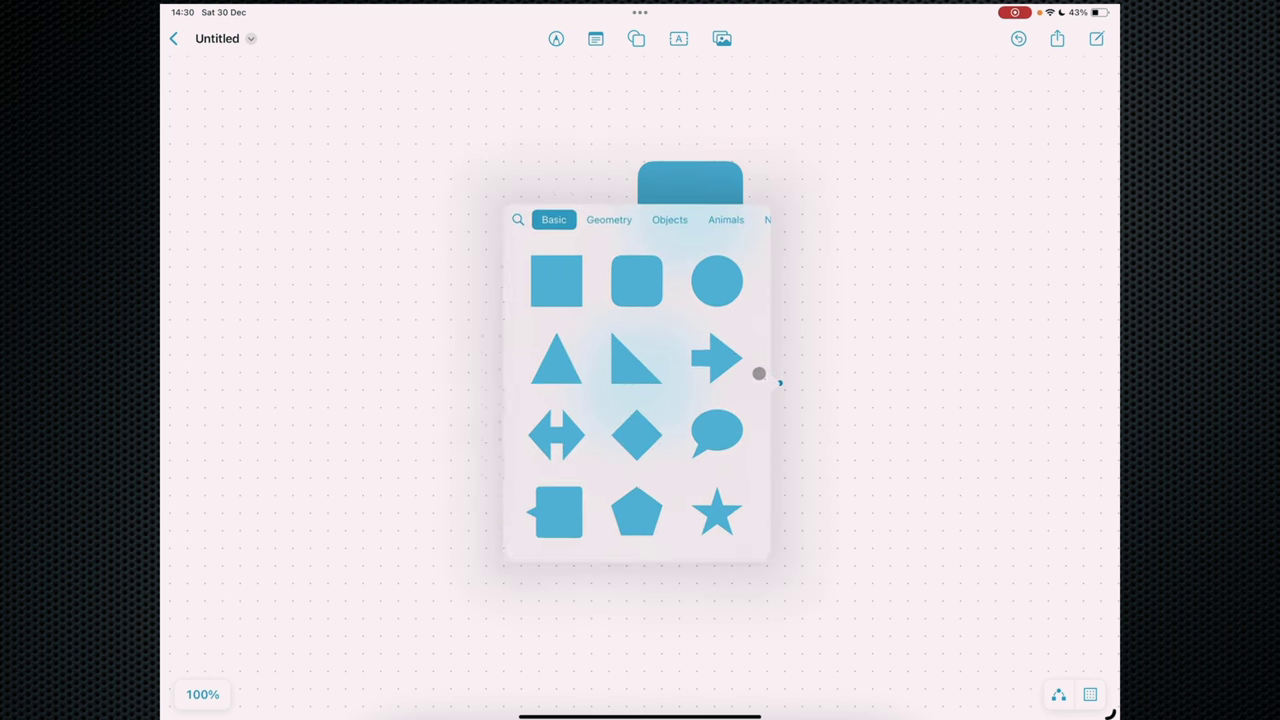
pyautogui.click(726, 224)
pyautogui.click(641, 283)
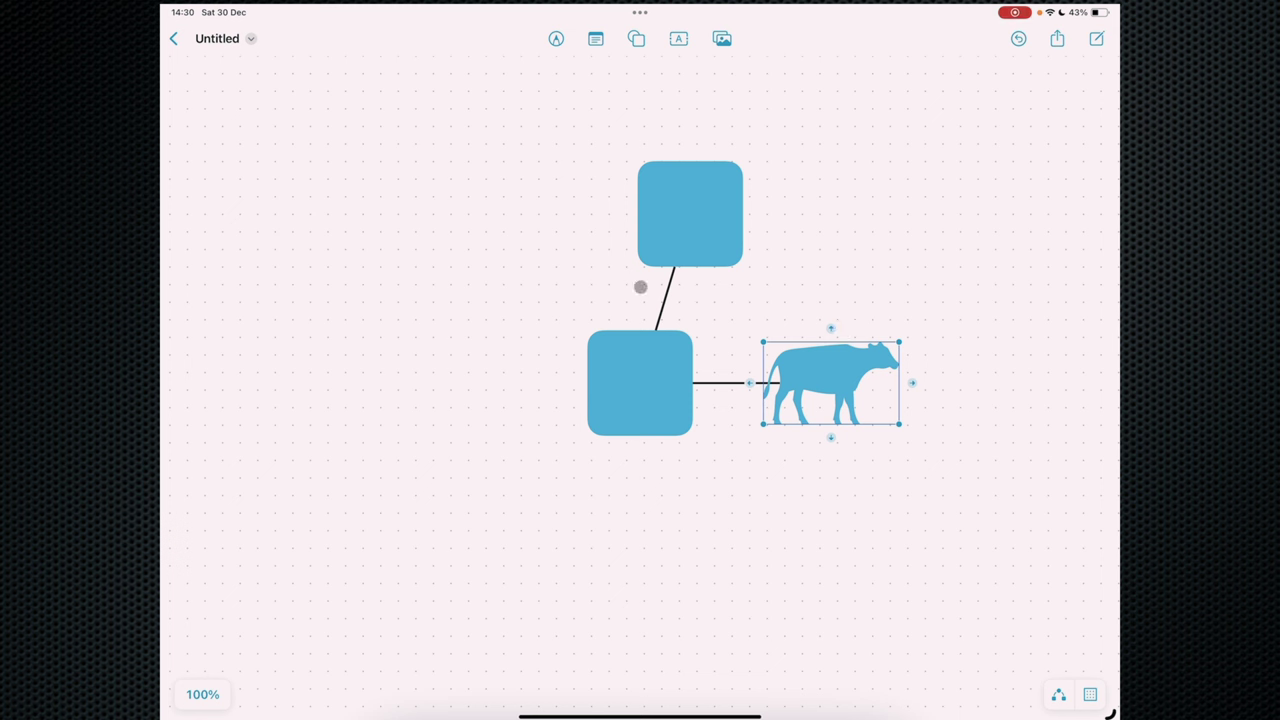
pyautogui.click(637, 414)
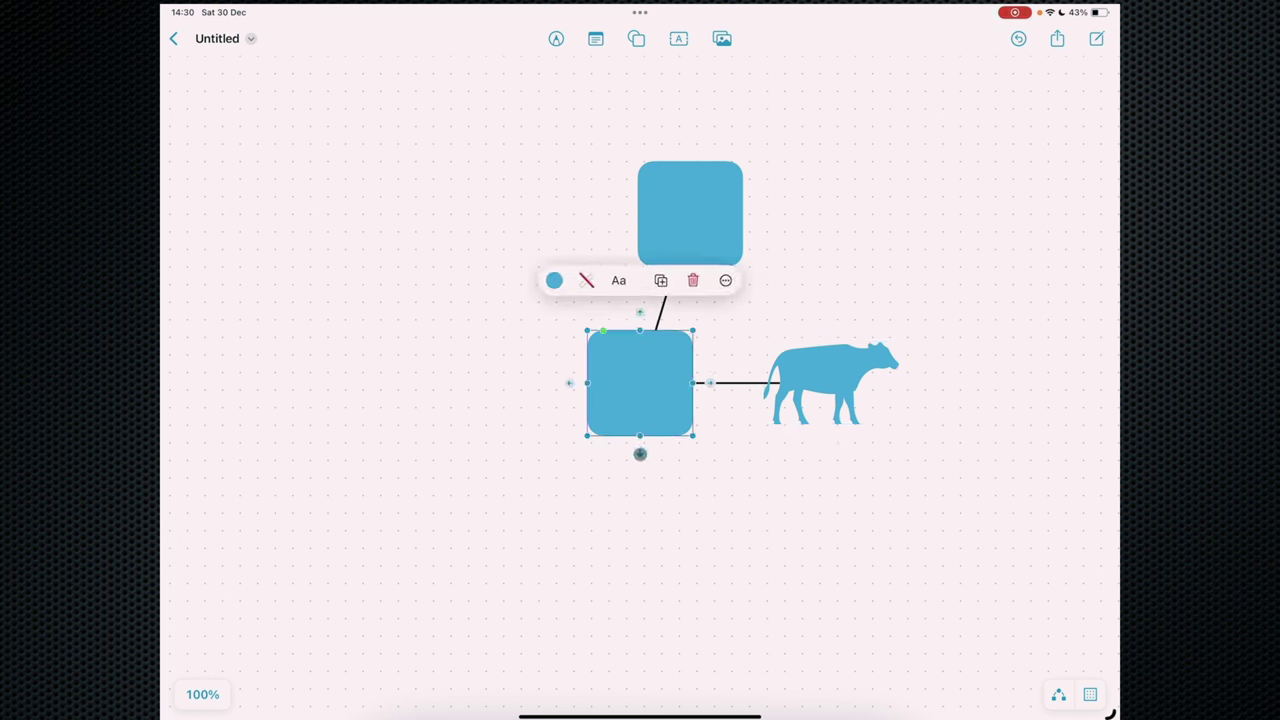
pyautogui.moveTo(640, 453); pyautogui.dragTo(640, 477)
# Place a 'Text' label left of the lower square and join them with a connector
pyautogui.click(750, 514)
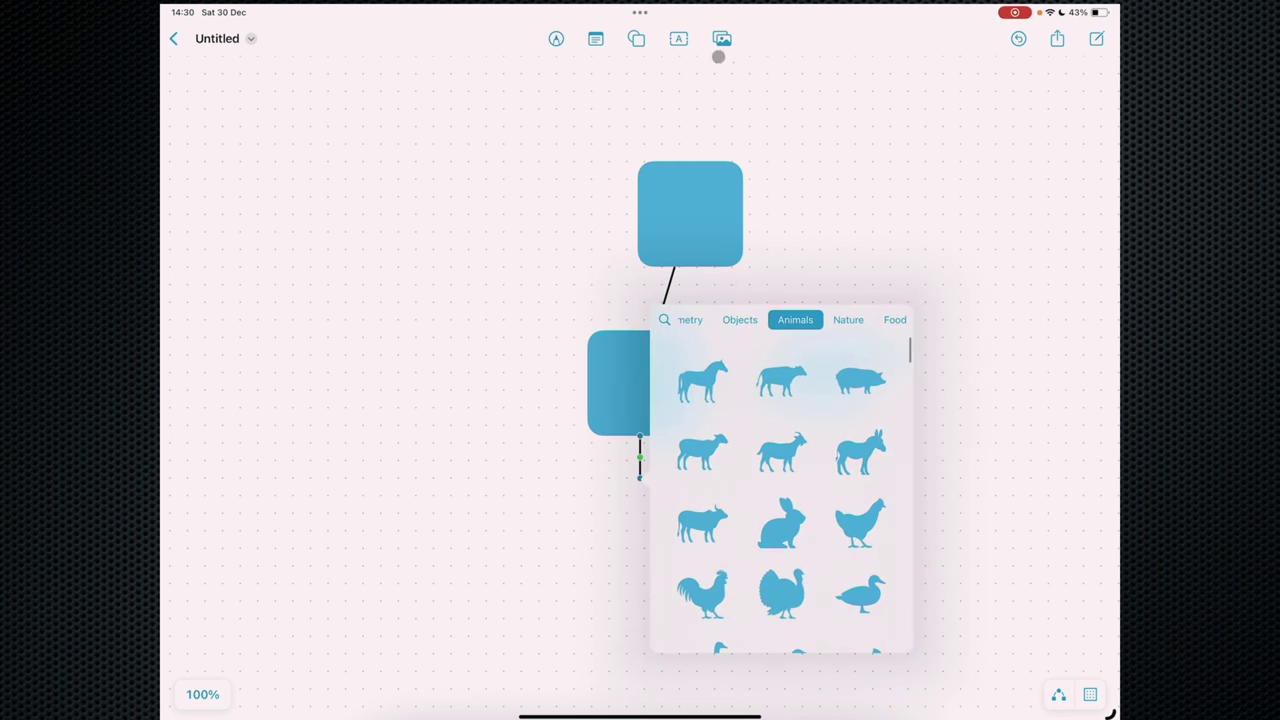
pyautogui.click(719, 57)
pyautogui.click(678, 38)
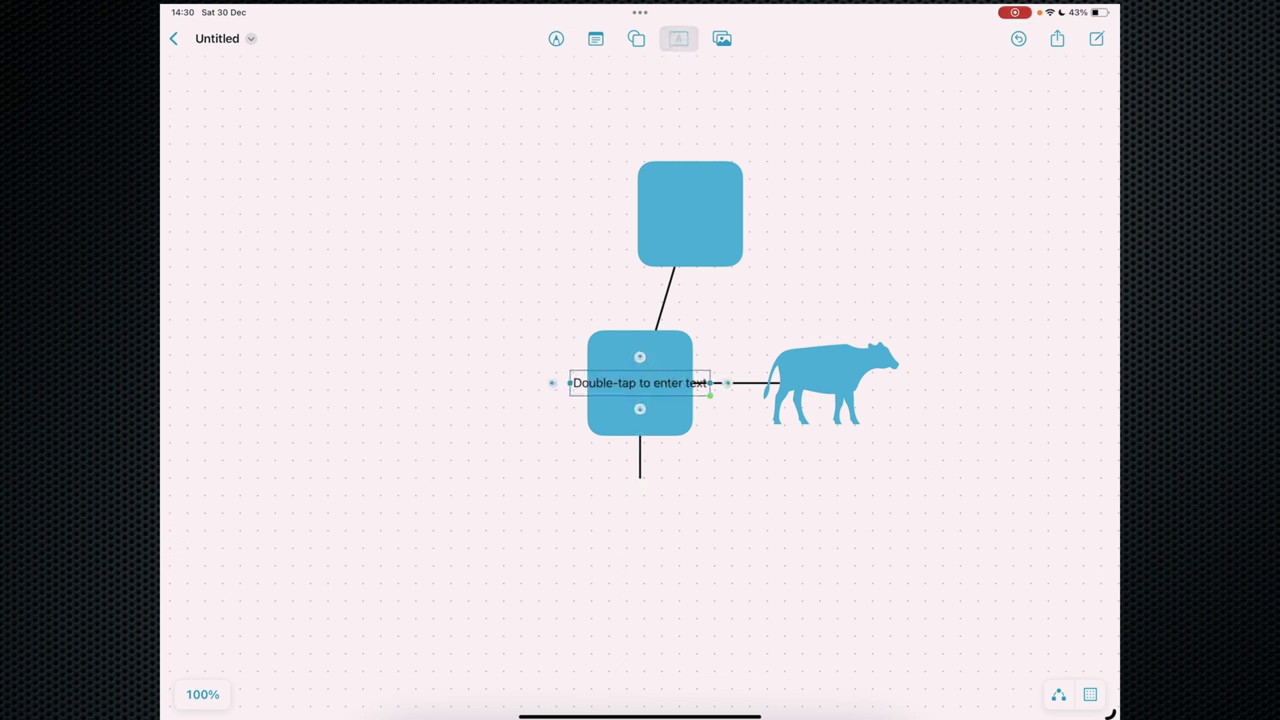
pyautogui.doubleClick(692, 340)
pyautogui.write('Text')
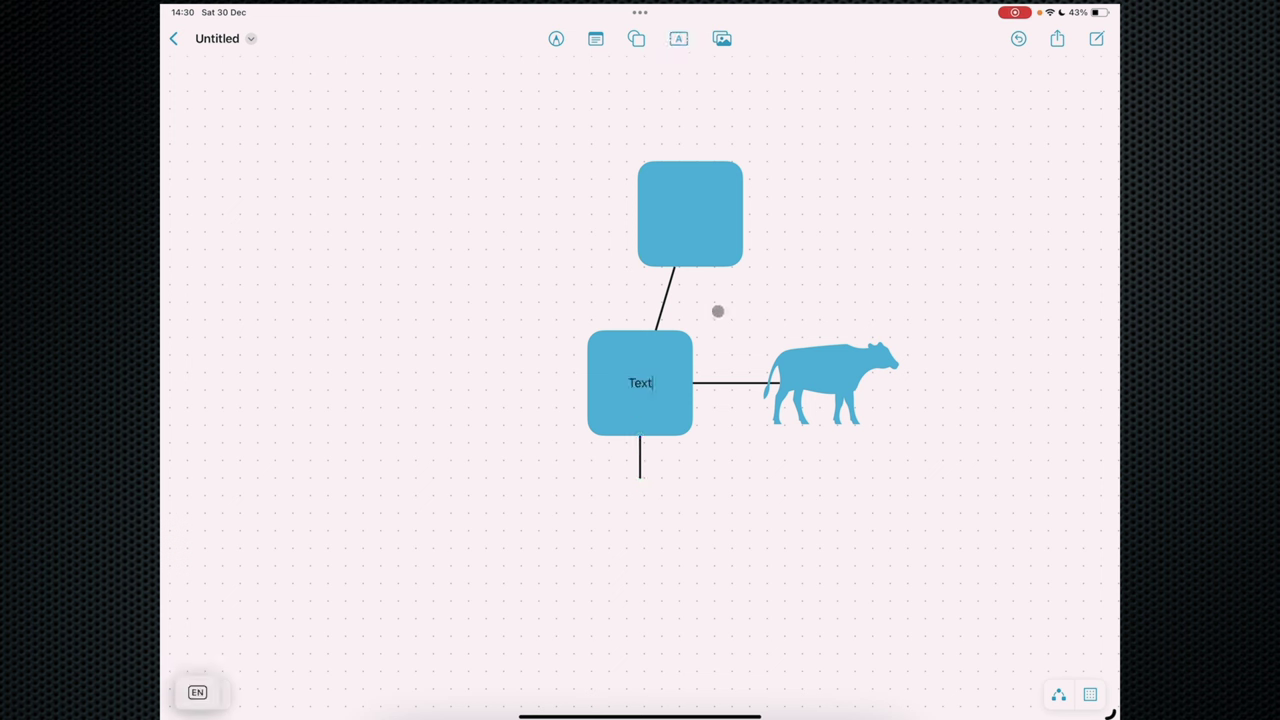
pyautogui.click(640, 383)
pyautogui.moveTo(640, 383); pyautogui.dragTo(466, 370)
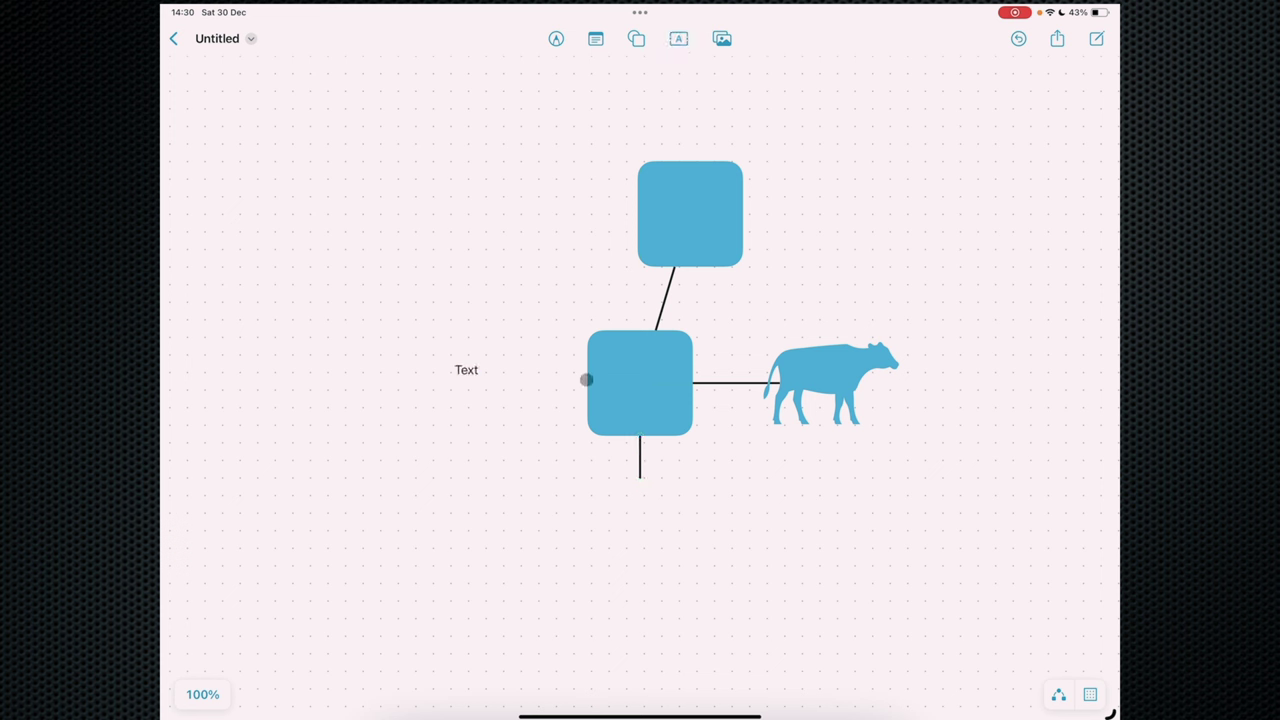
pyautogui.moveTo(586, 380); pyautogui.dragTo(484, 370)
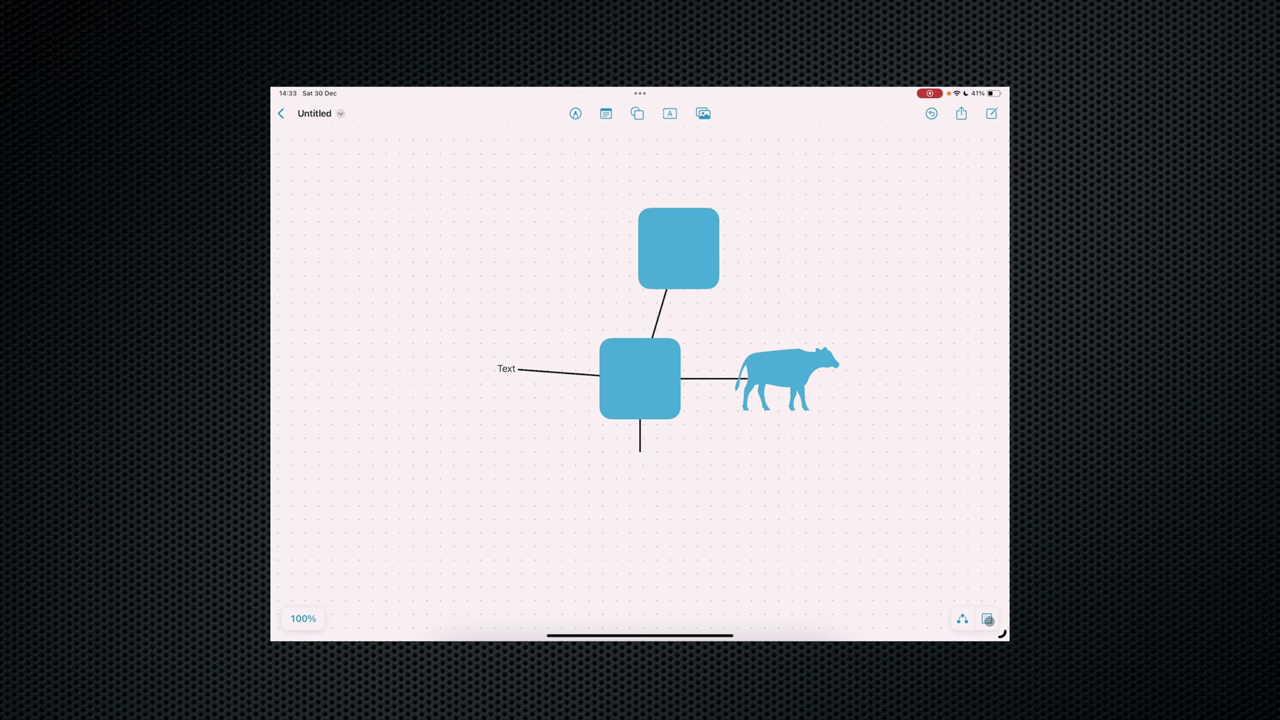
# Nudge the cow up and right, and move the rounded square slightly lower
pyautogui.moveTo(790, 379); pyautogui.dragTo(803, 370)
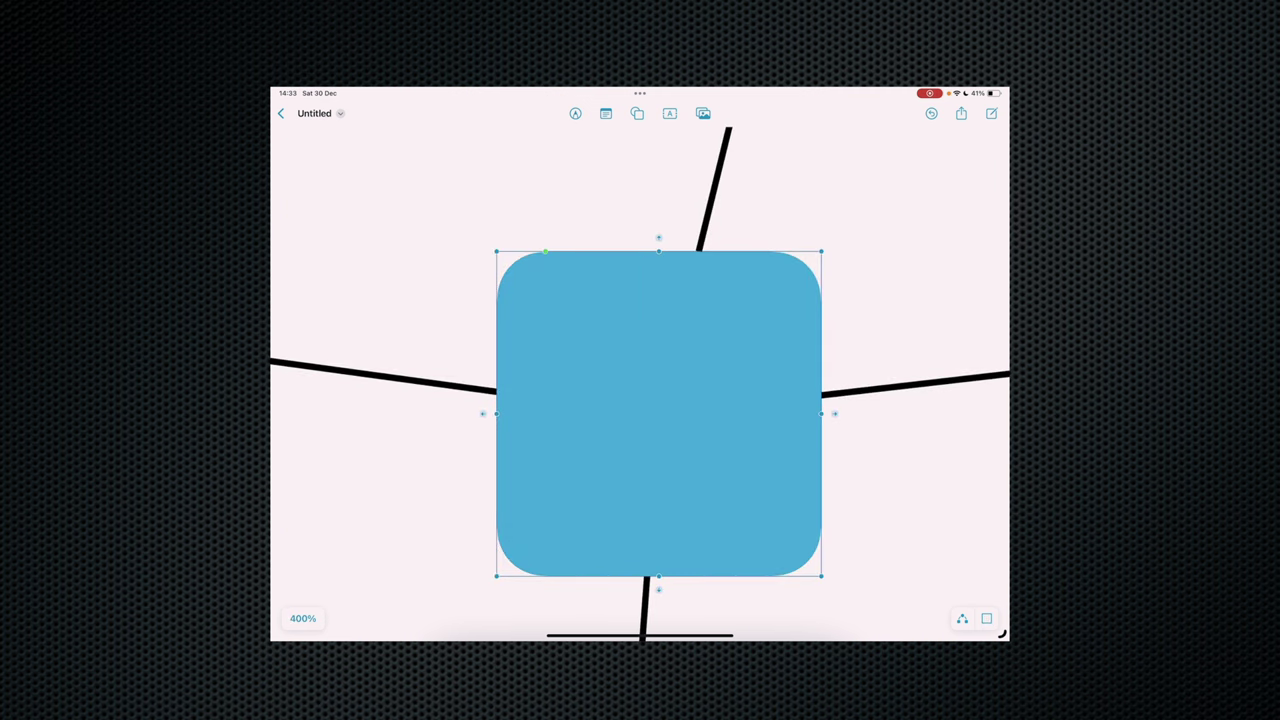
pyautogui.moveTo(720, 481); pyautogui.dragTo(712, 526)
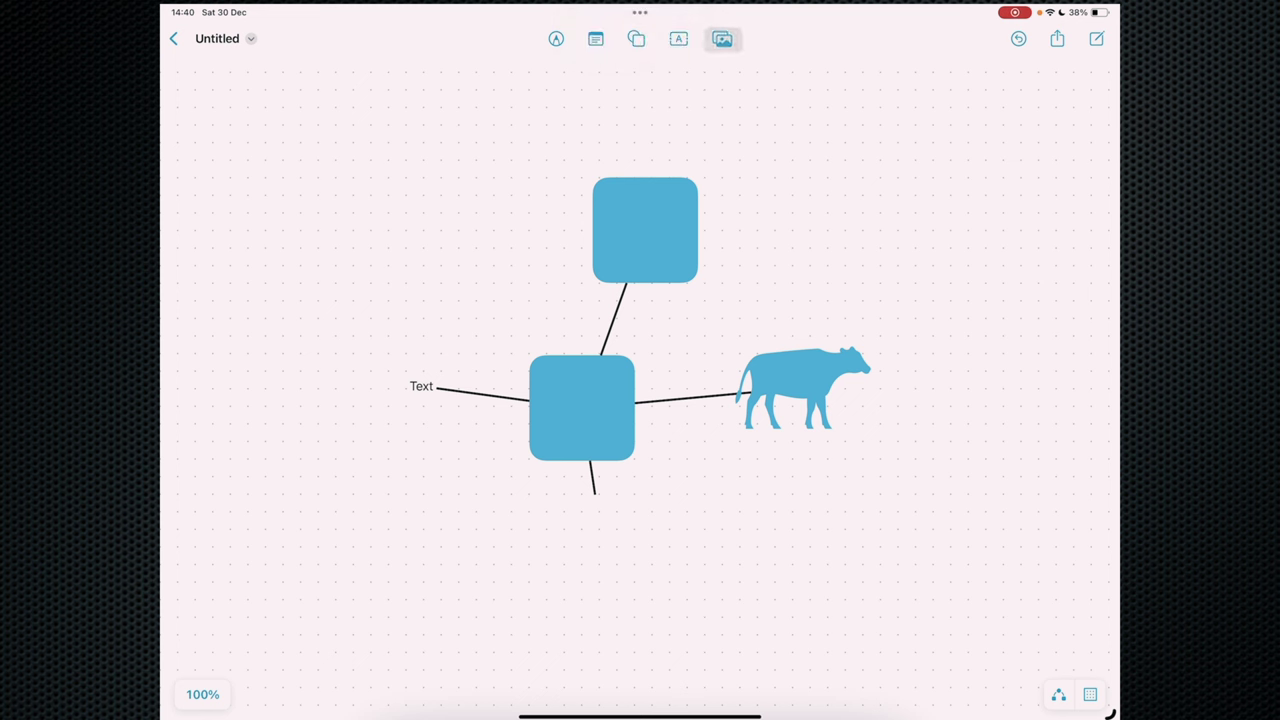
# Browse the emoji and Memoji sticker tabs, ending on the custom photo stickers
pyautogui.click(721, 38)
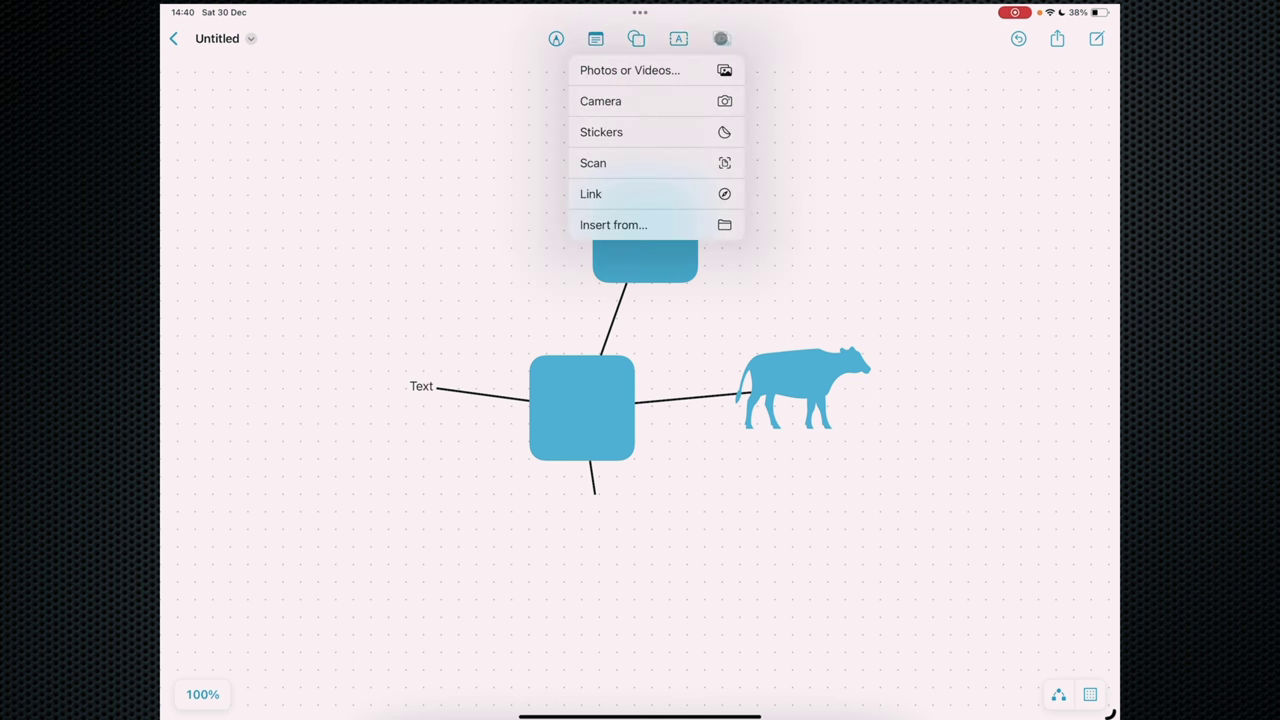
pyautogui.click(665, 131)
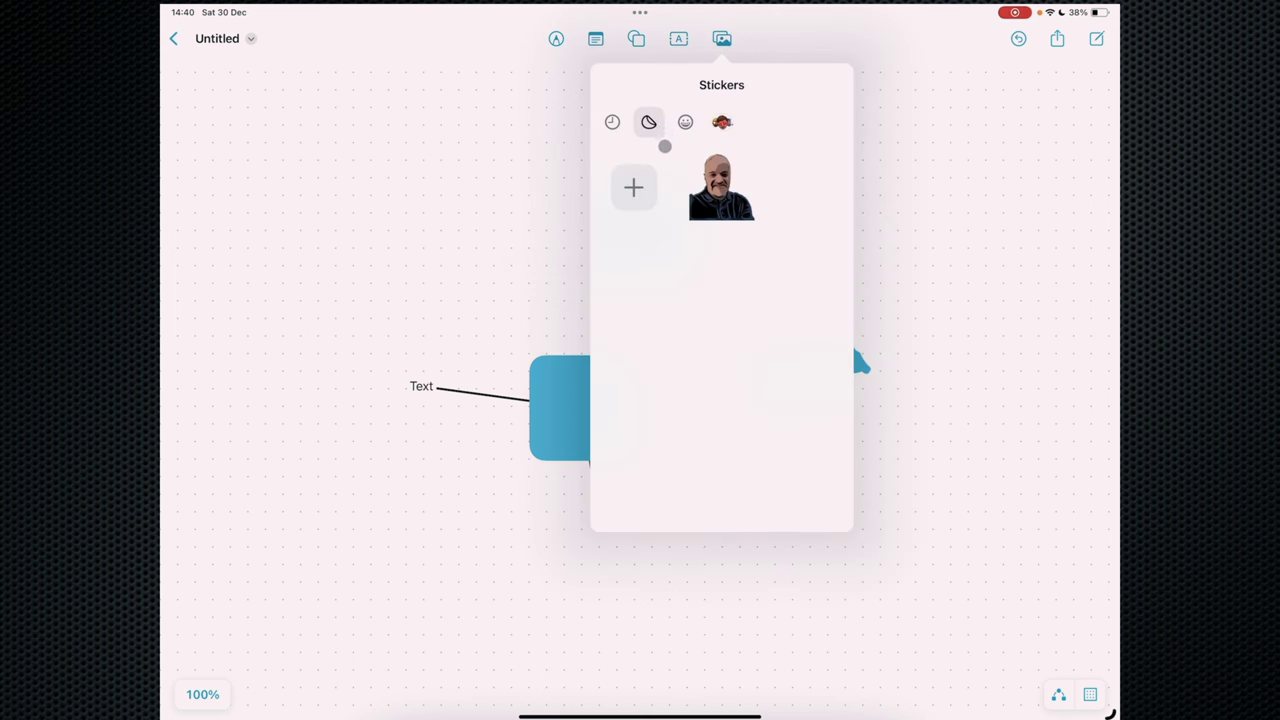
pyautogui.click(685, 121)
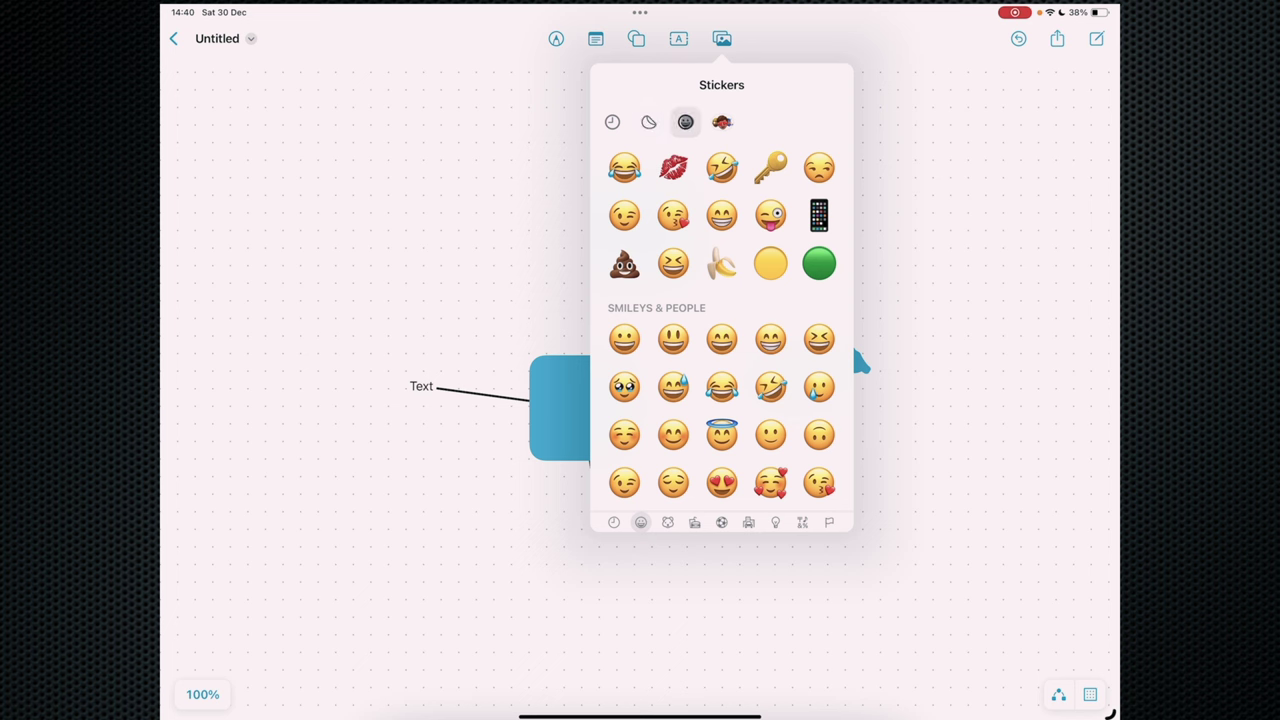
pyautogui.click(722, 121)
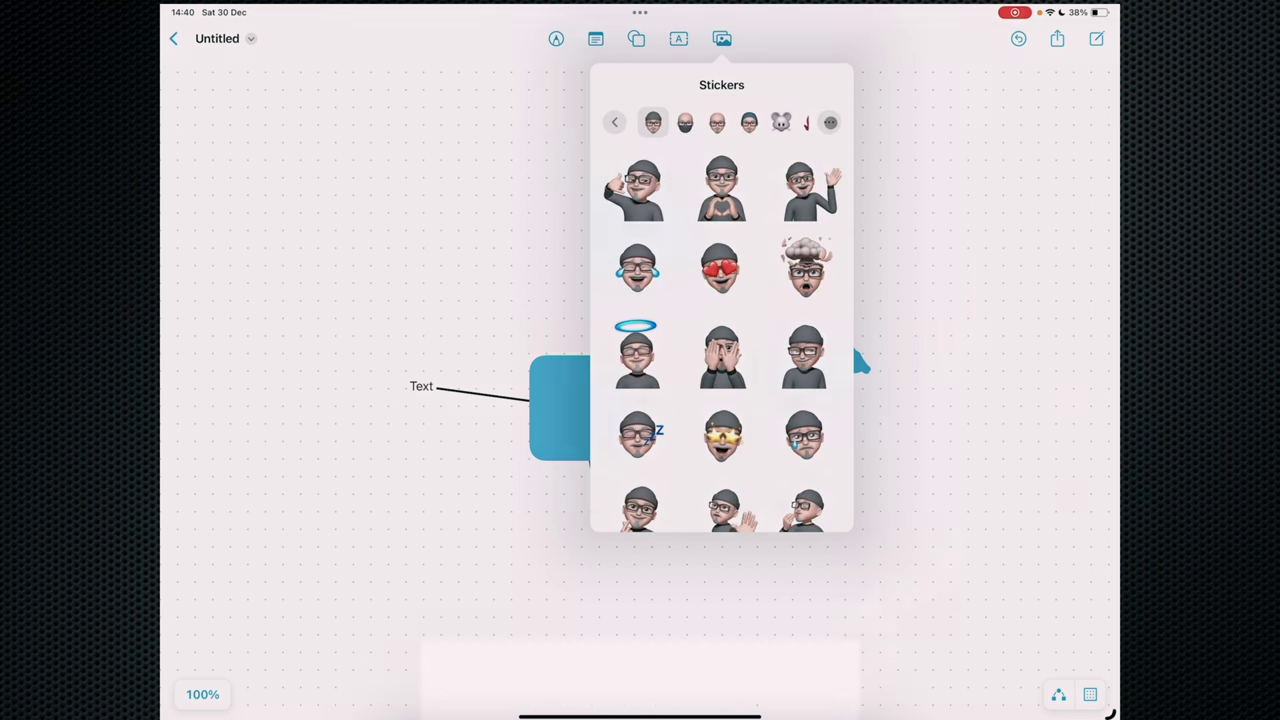
pyautogui.click(837, 122)
pyautogui.click(830, 119)
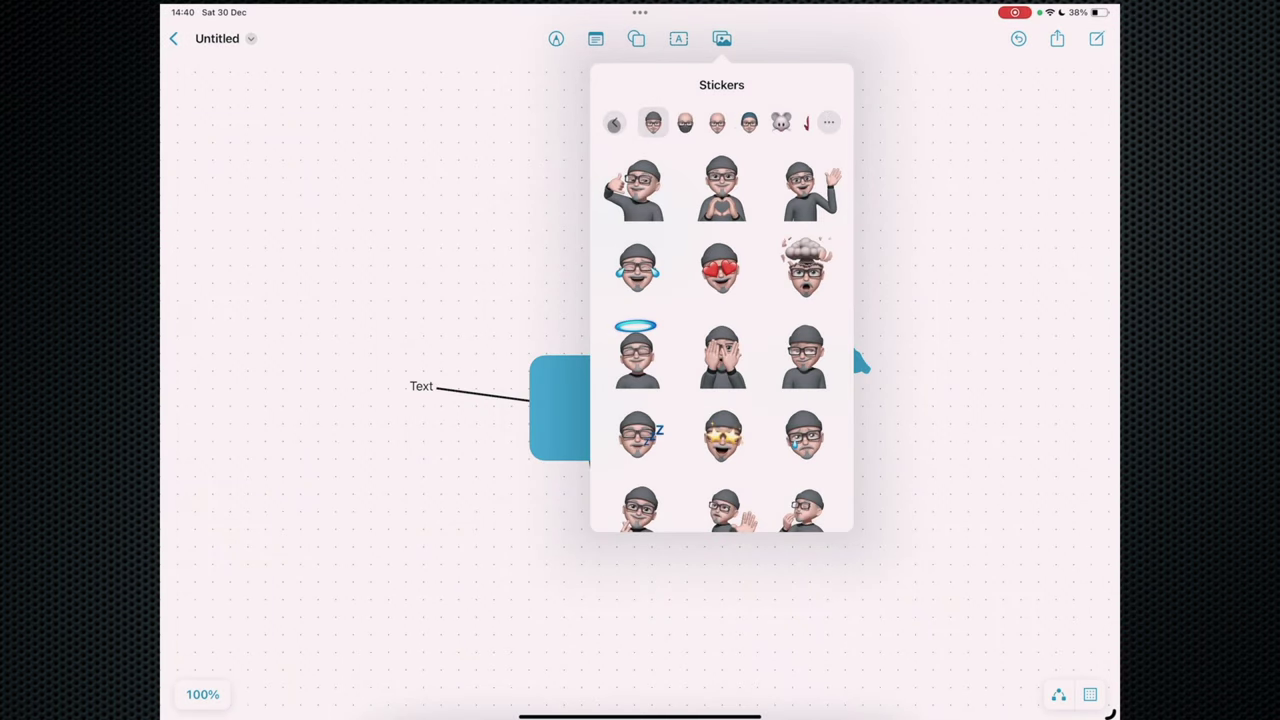
pyautogui.click(614, 122)
pyautogui.click(648, 122)
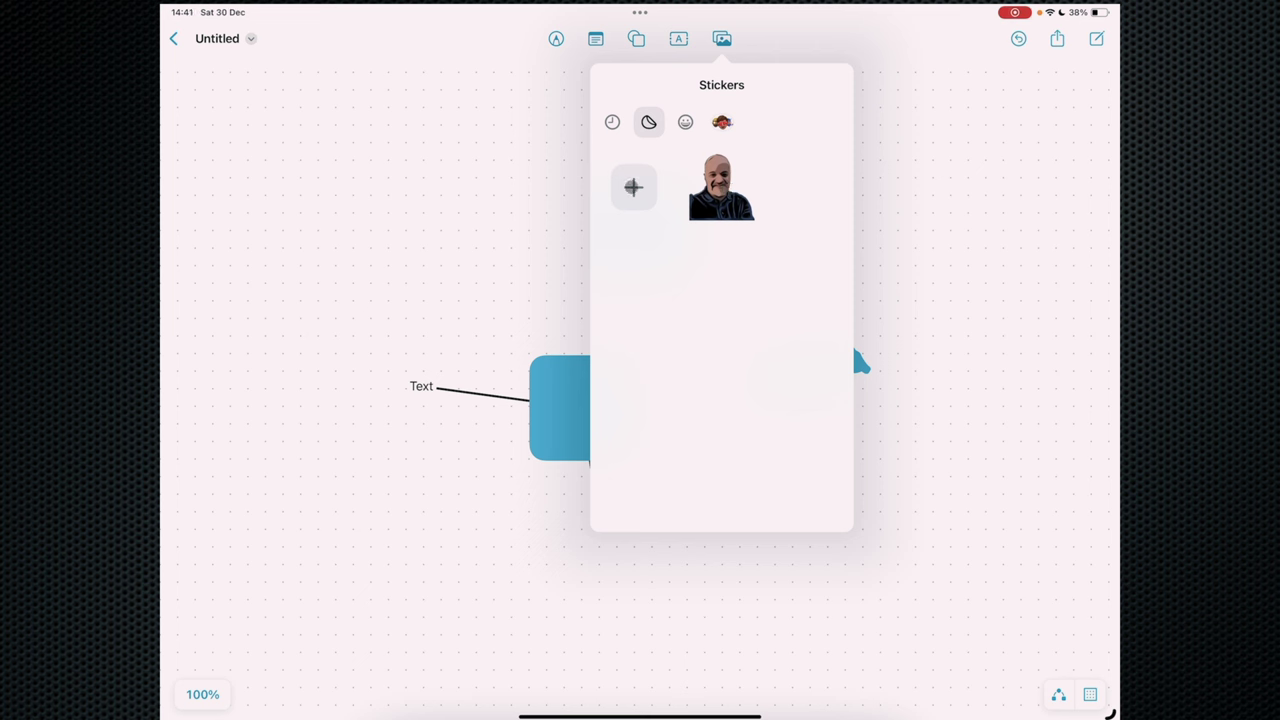
# Make a sticker from the church tower photo with its Live effect off
pyautogui.click(633, 186)
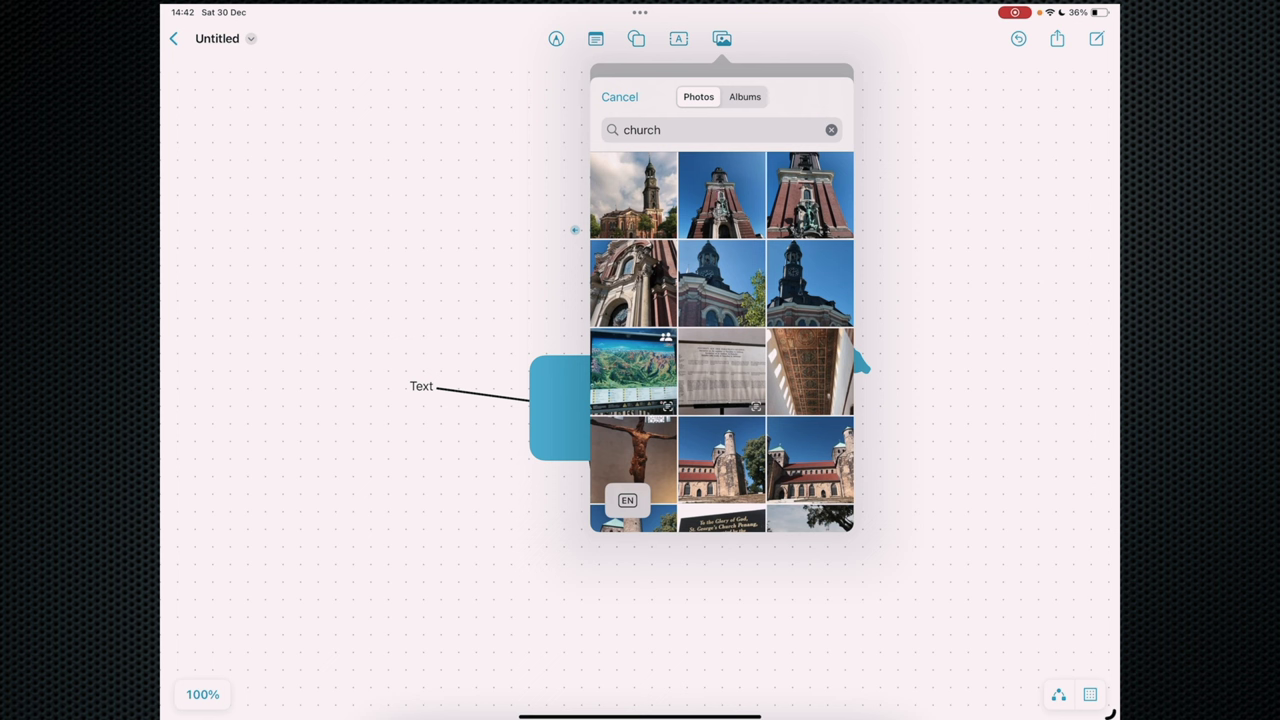
pyautogui.click(721, 195)
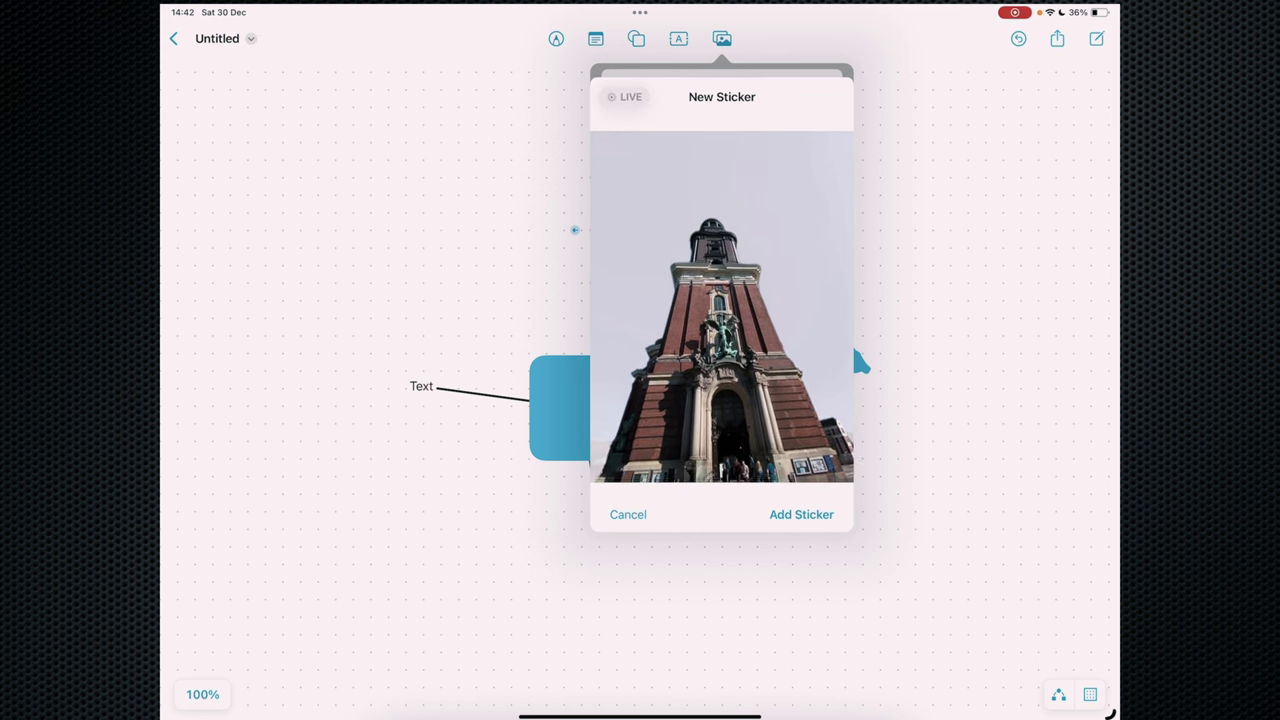
pyautogui.click(624, 97)
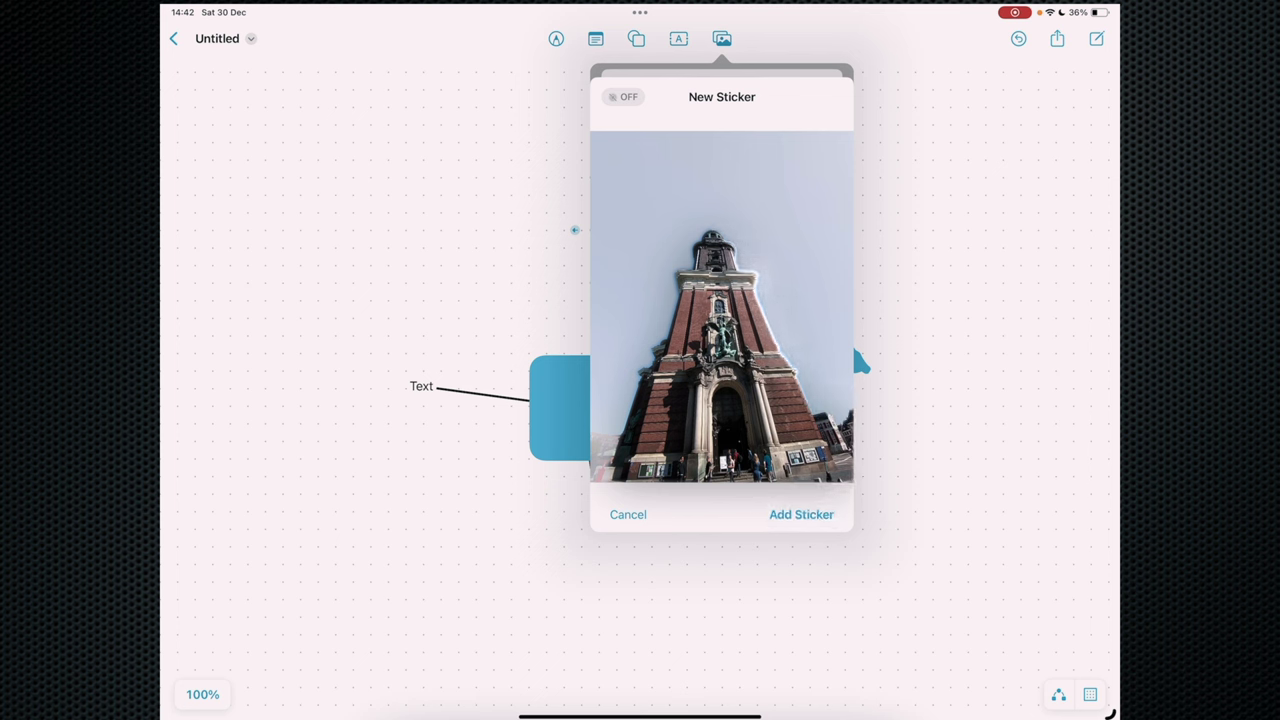
# Save the church tower sticker and place it at the board's upper right
pyautogui.click(801, 514)
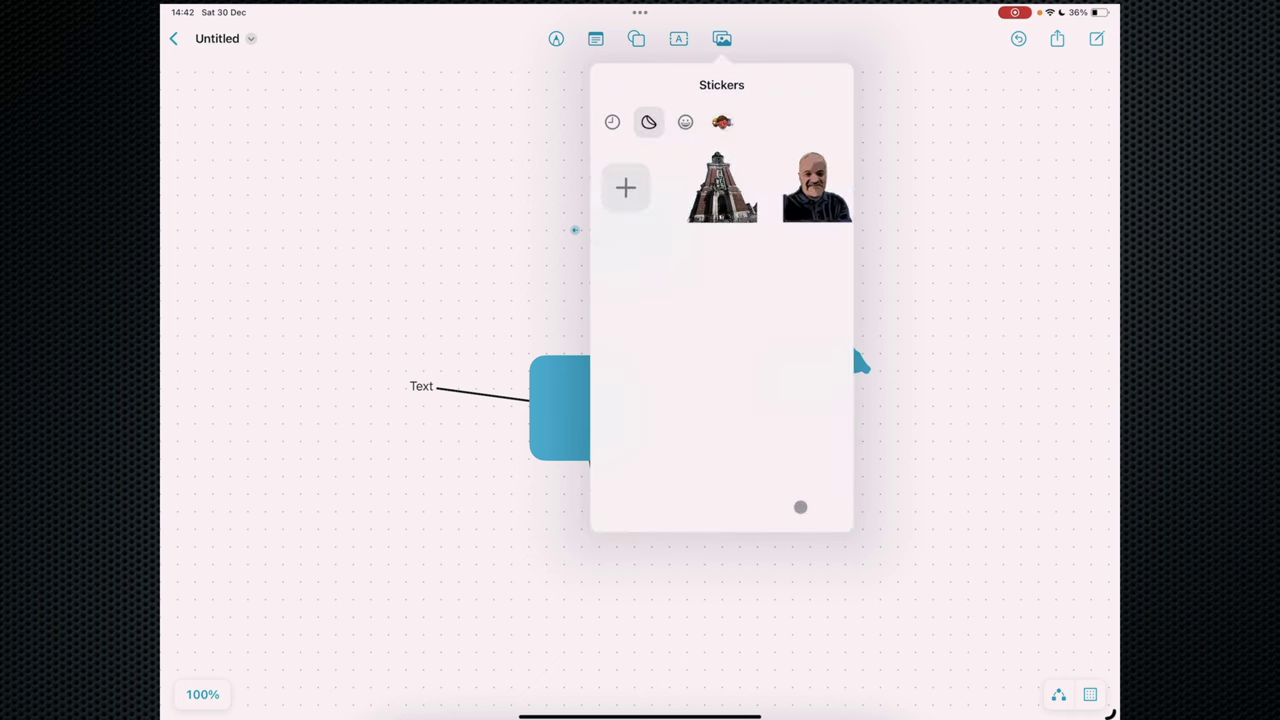
pyautogui.rightClick(739, 163)
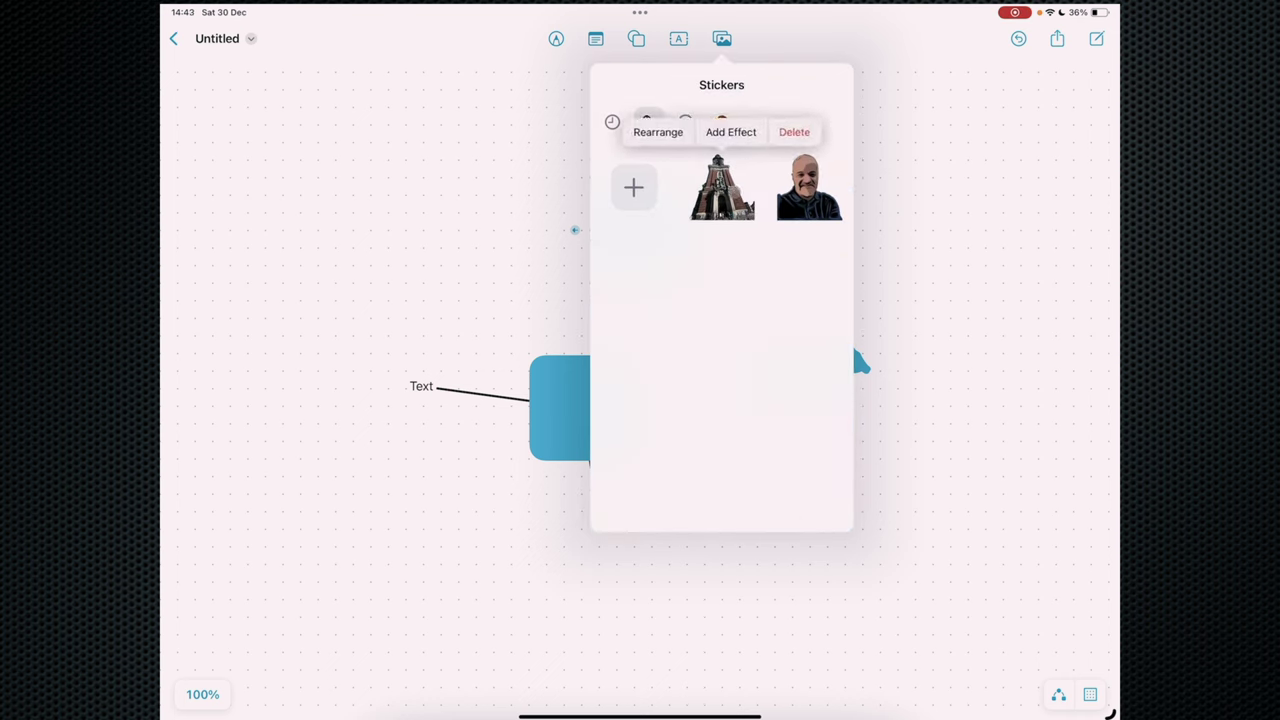
pyautogui.click(735, 190)
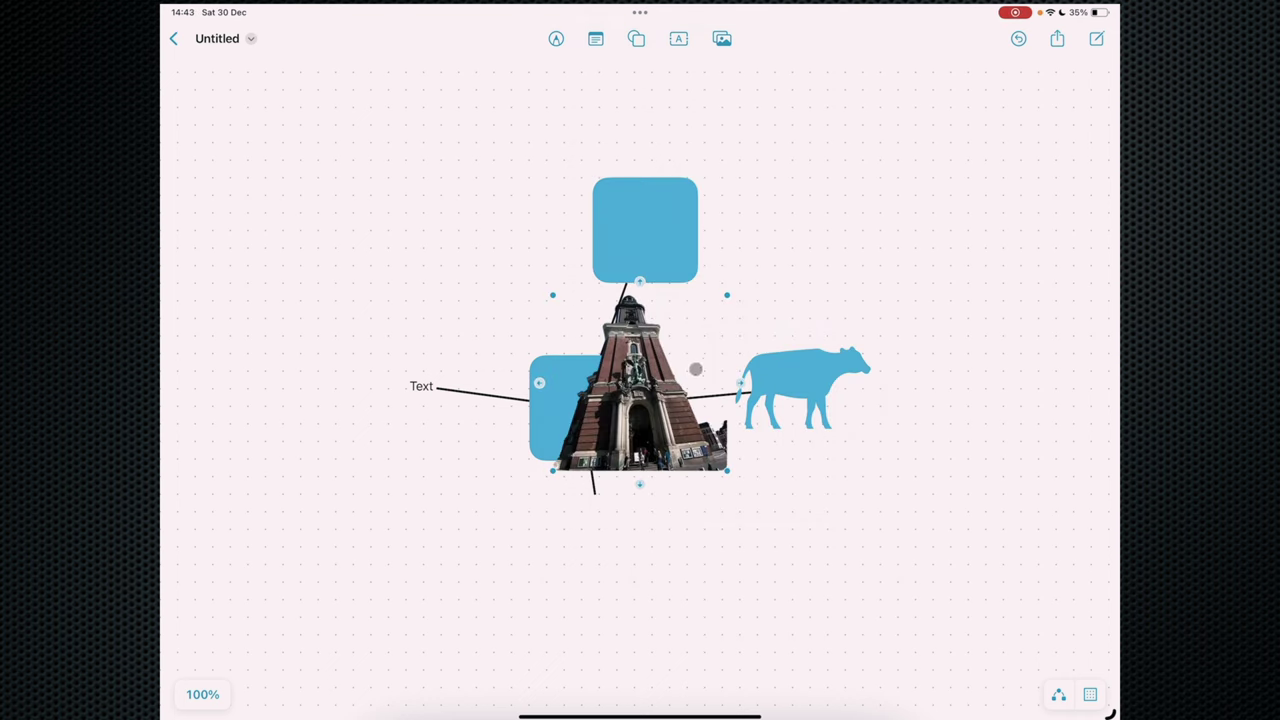
pyautogui.moveTo(648, 394); pyautogui.dragTo(850, 184)
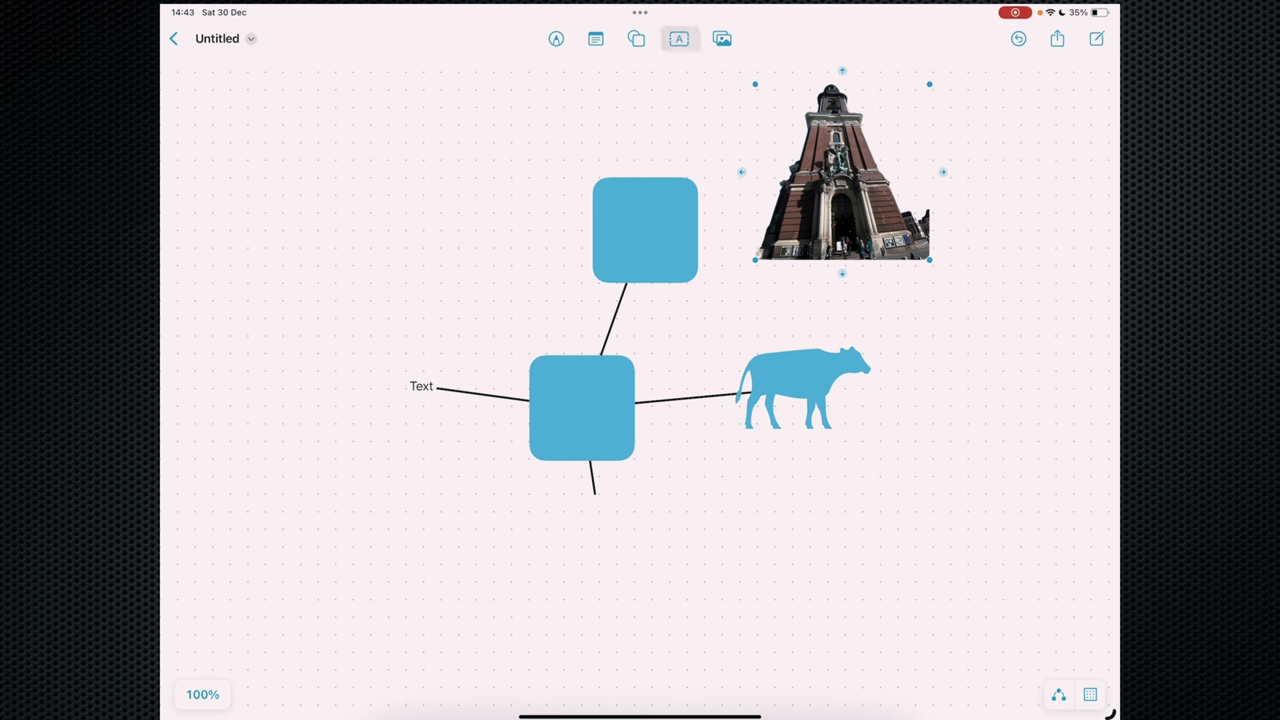
# Insert a rounded square from Basic shapes and move it to the upper left
pyautogui.click(636, 38)
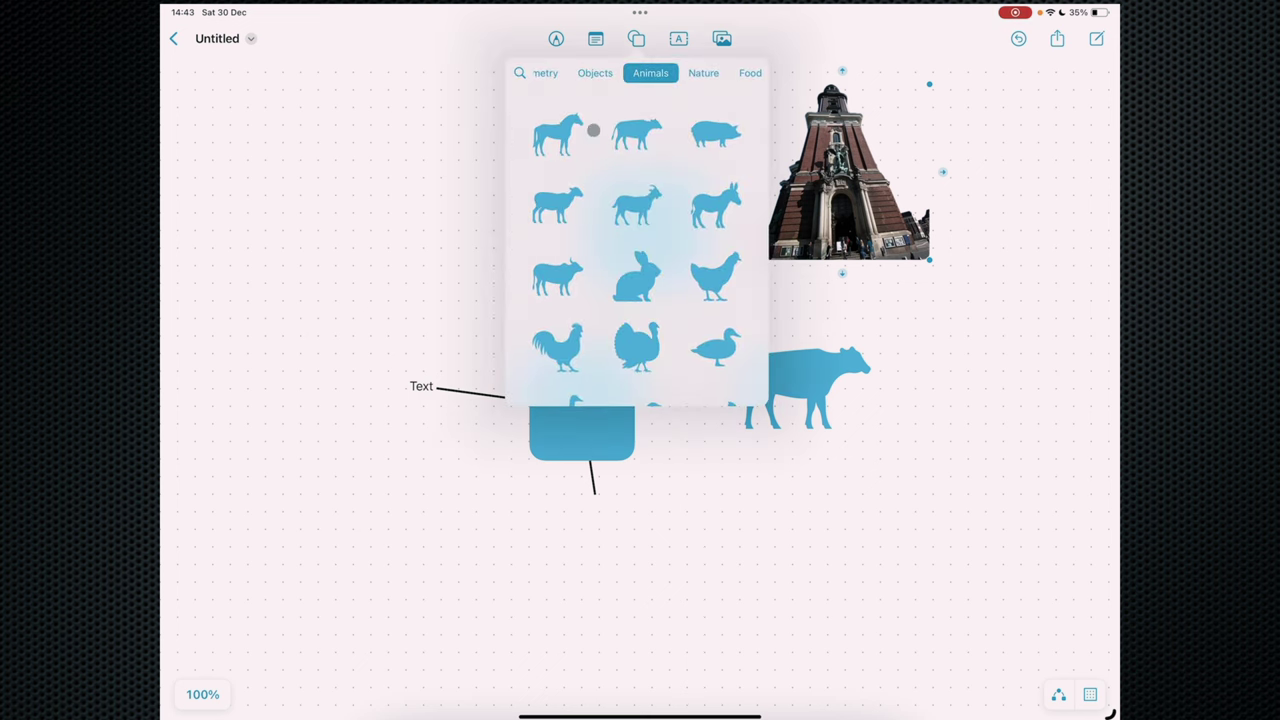
pyautogui.click(545, 73)
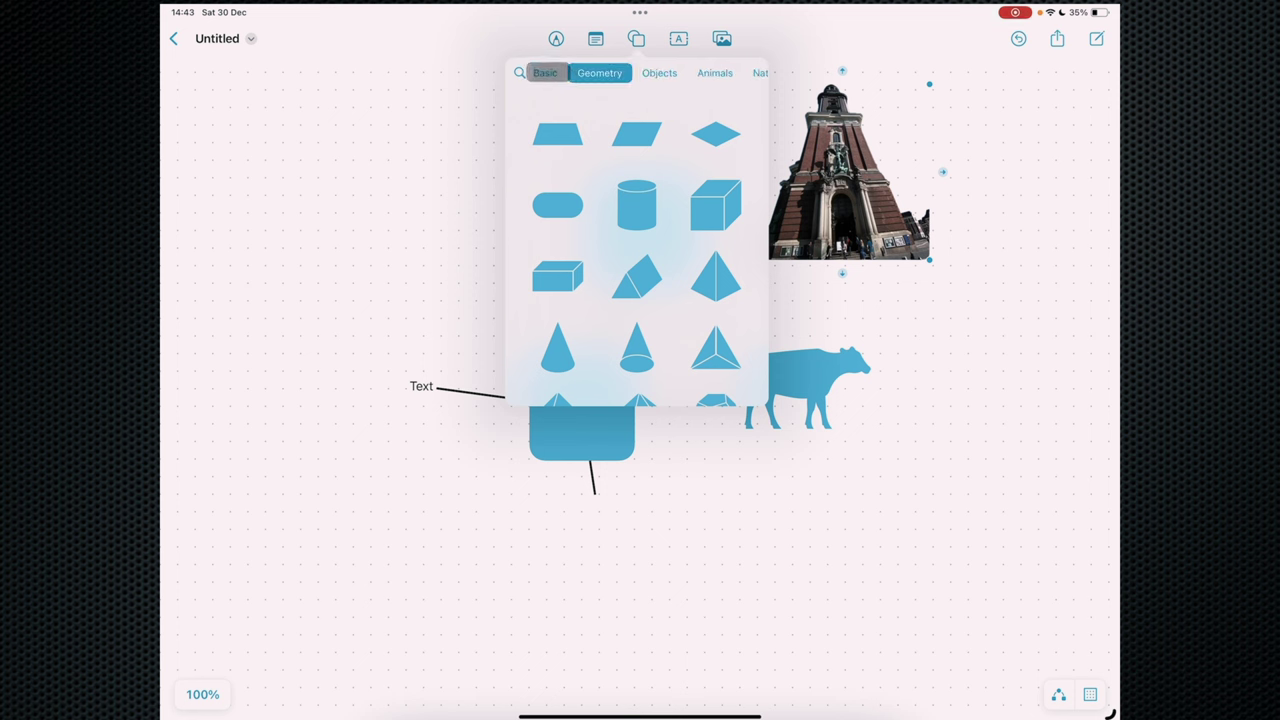
pyautogui.click(634, 183)
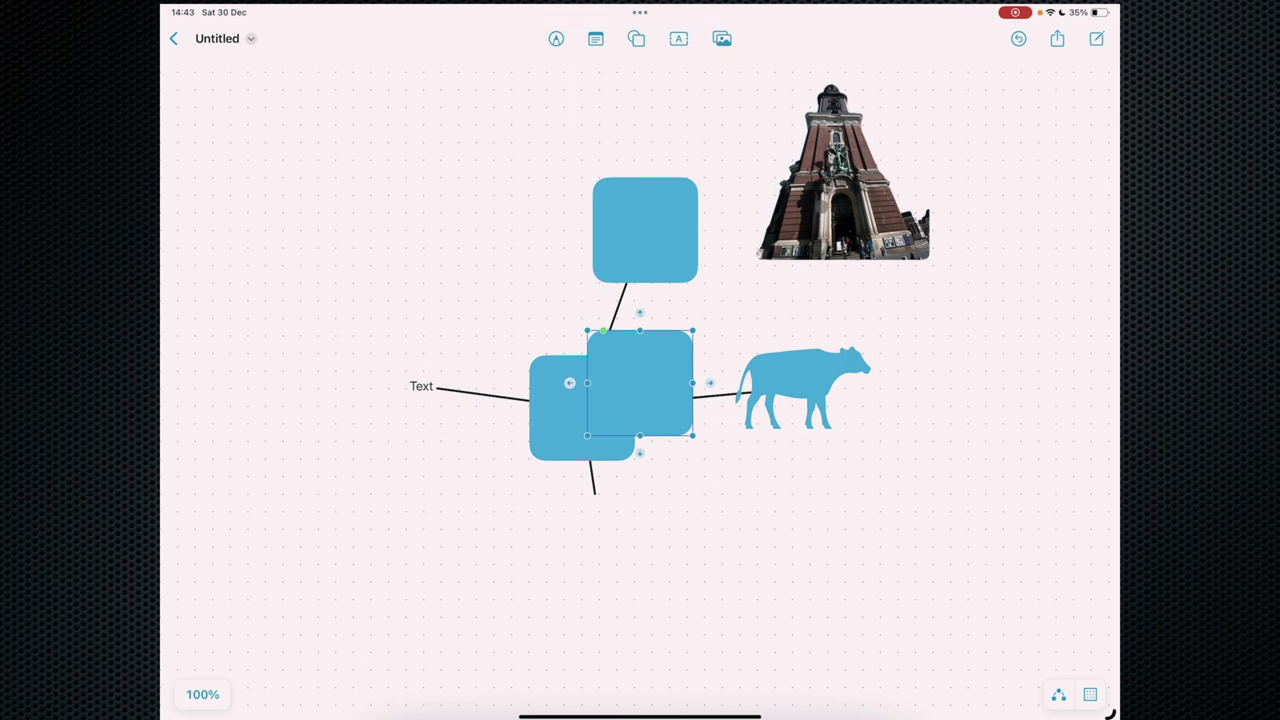
pyautogui.moveTo(659, 400)
pyautogui.mouseDown()
pyautogui.moveTo(349, 173)
pyautogui.moveTo(509, 333)
pyautogui.mouseUp()
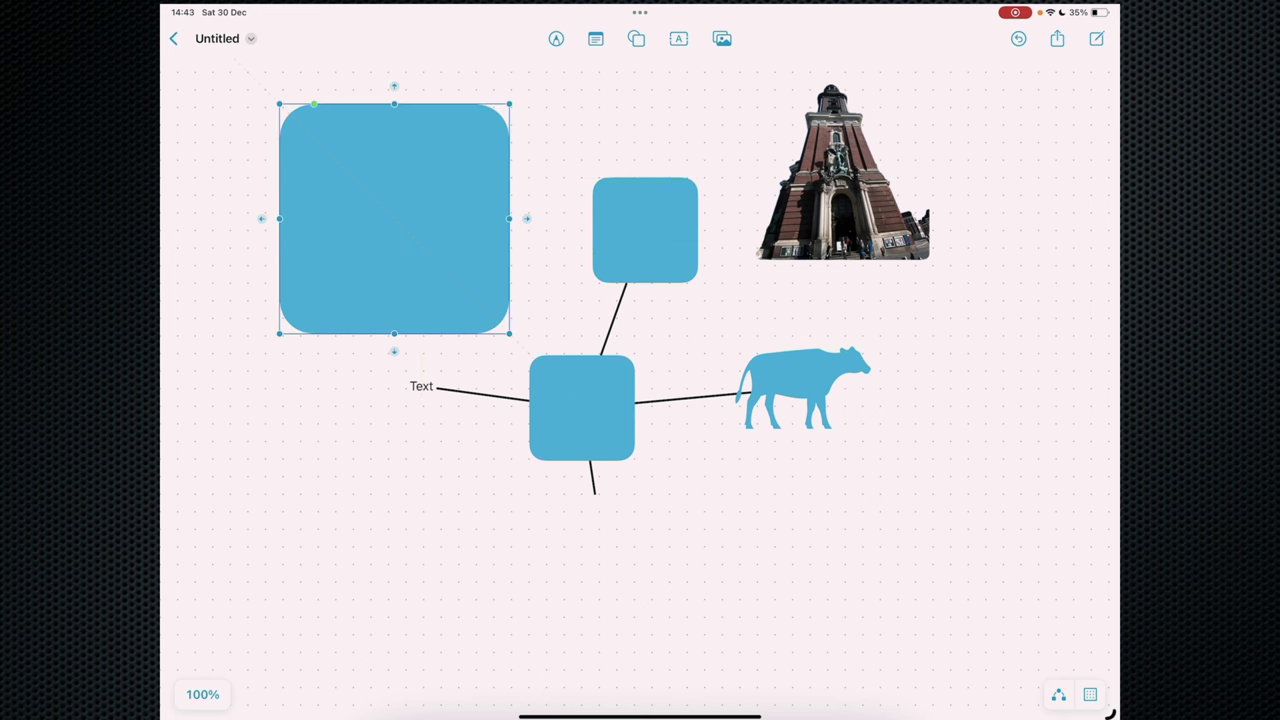
# Fill the big rounded square with the tower photo and shrink it slightly from its top-left corner
pyautogui.click(867, 197)
pyautogui.press('Delete')
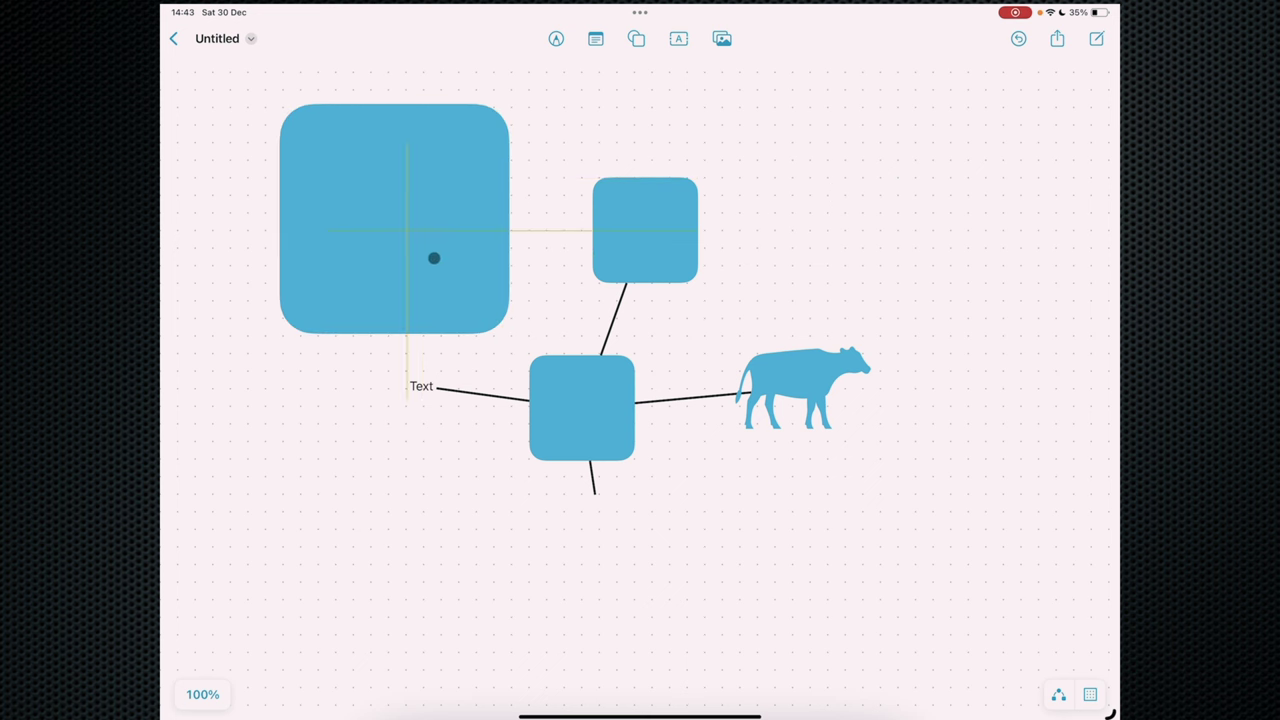
pyautogui.click(464, 147)
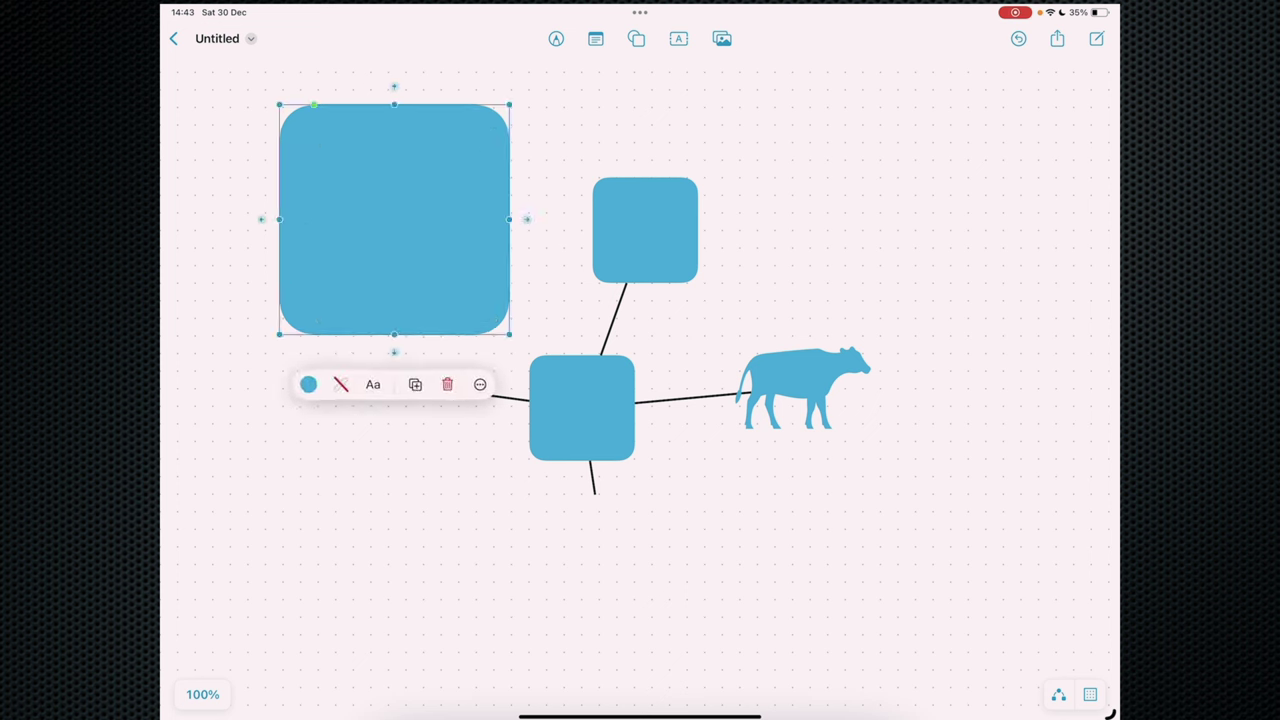
pyautogui.click(480, 384)
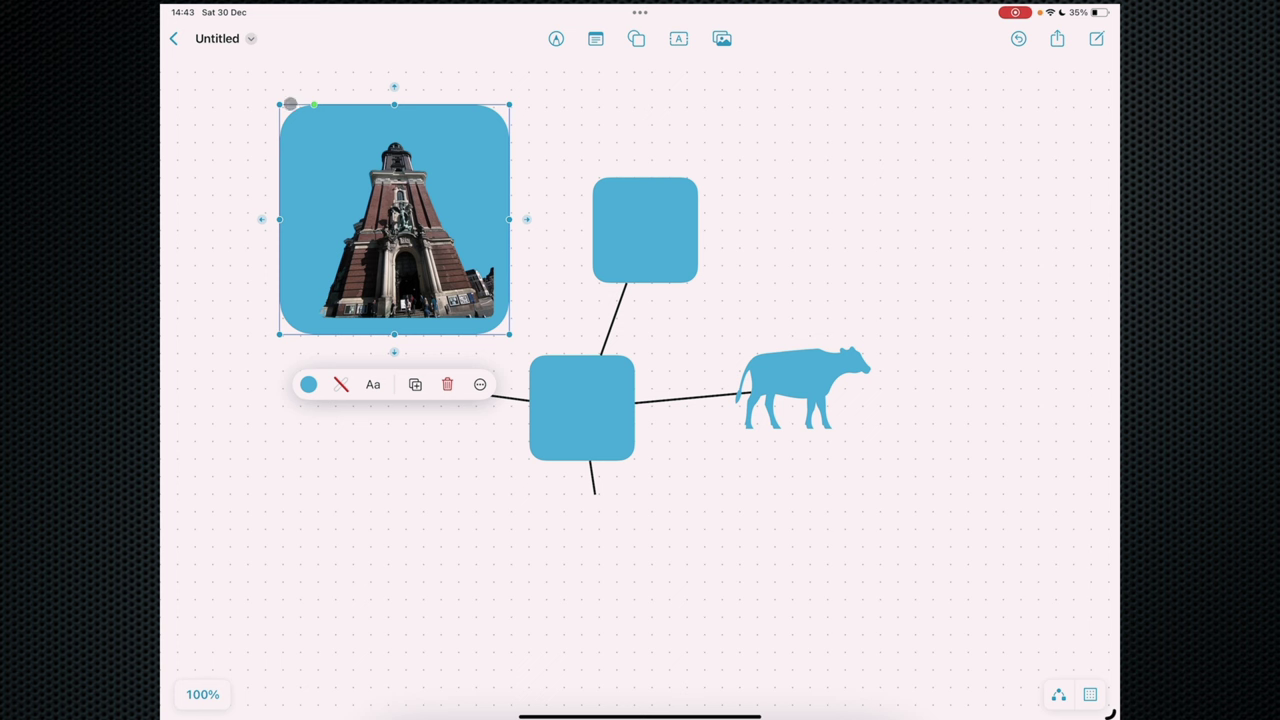
pyautogui.moveTo(280, 104); pyautogui.dragTo(303, 128)
pyautogui.click(609, 139)
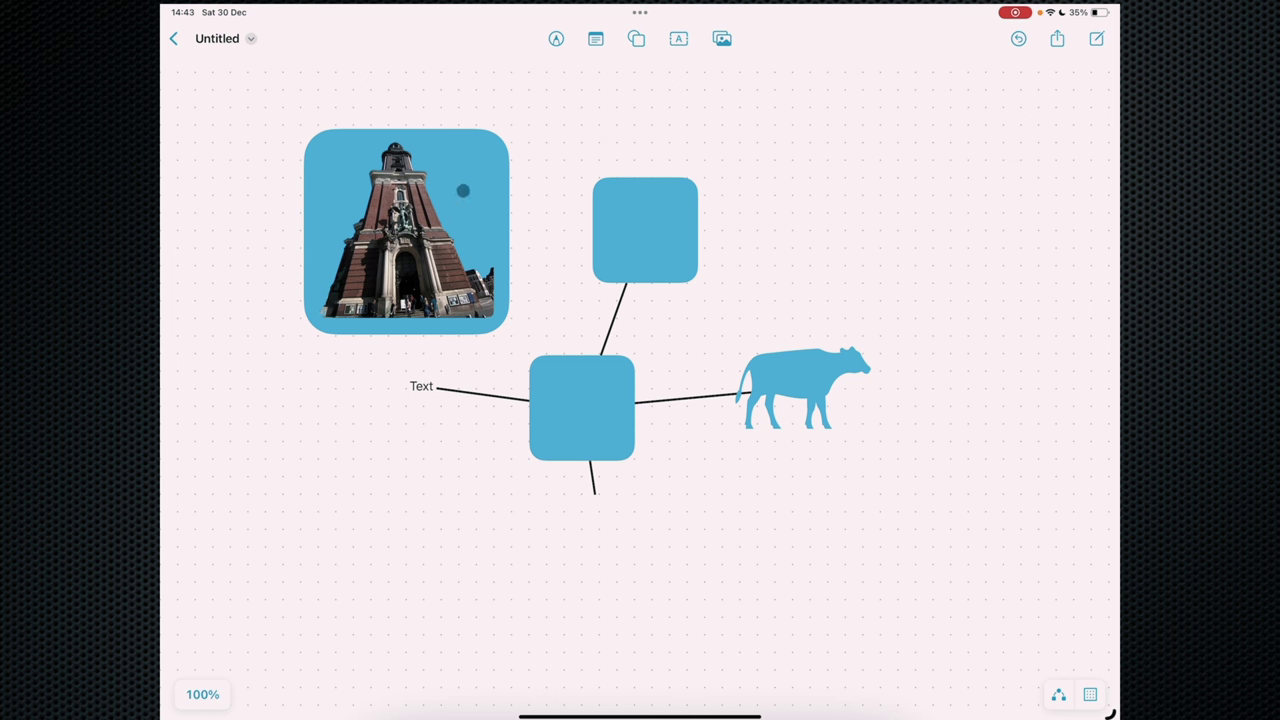
# Crop the photo, zooming in and shifting it down to show the tower top
pyautogui.click(416, 229)
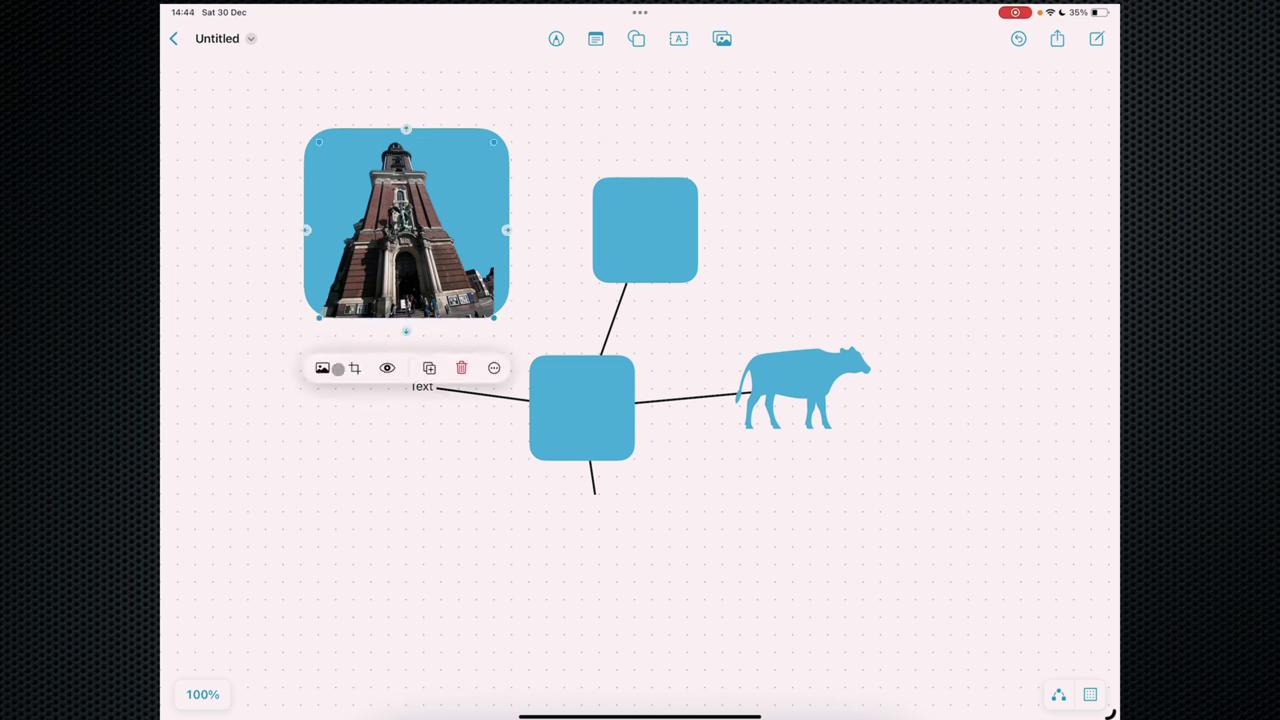
pyautogui.click(323, 368)
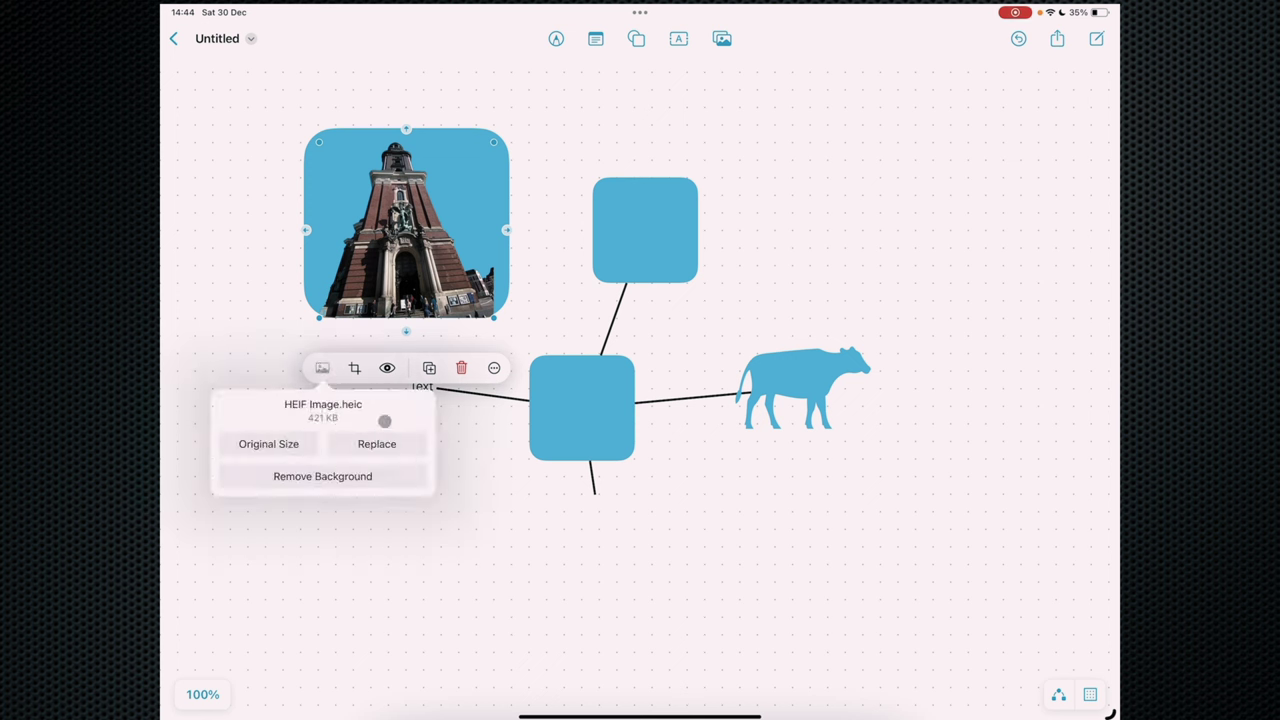
pyautogui.click(354, 368)
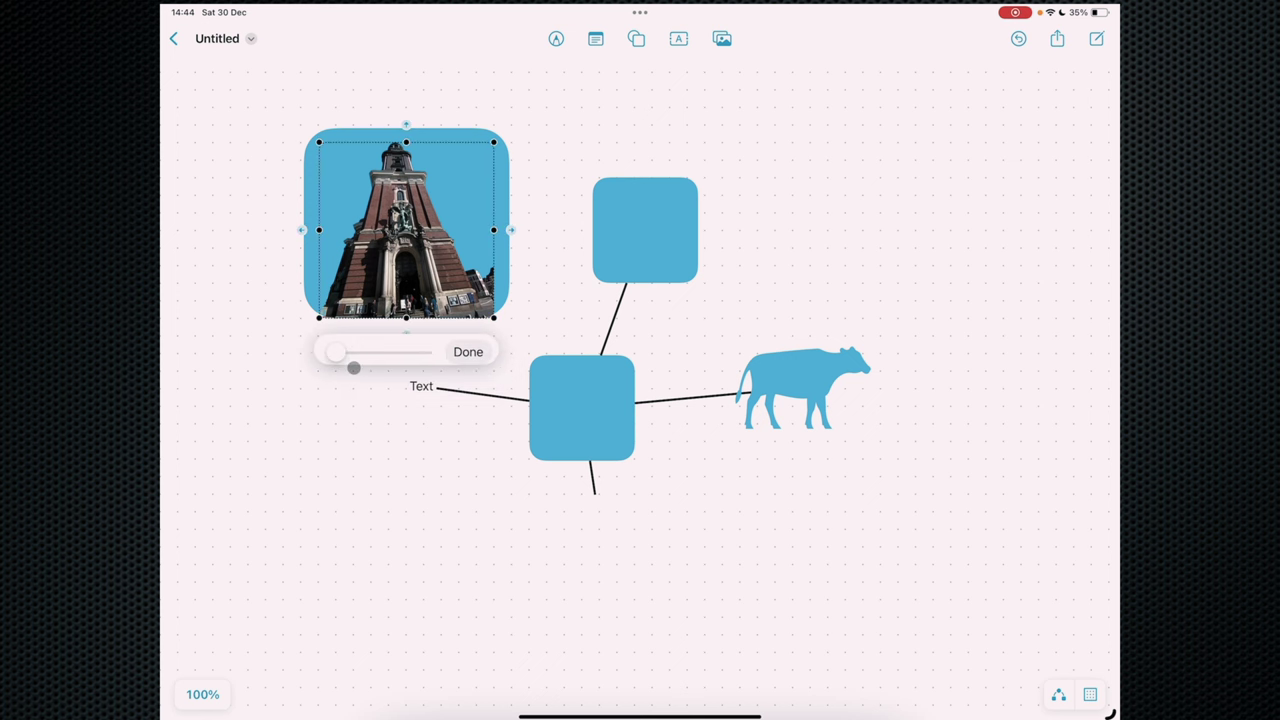
pyautogui.moveTo(335, 351); pyautogui.dragTo(361, 354)
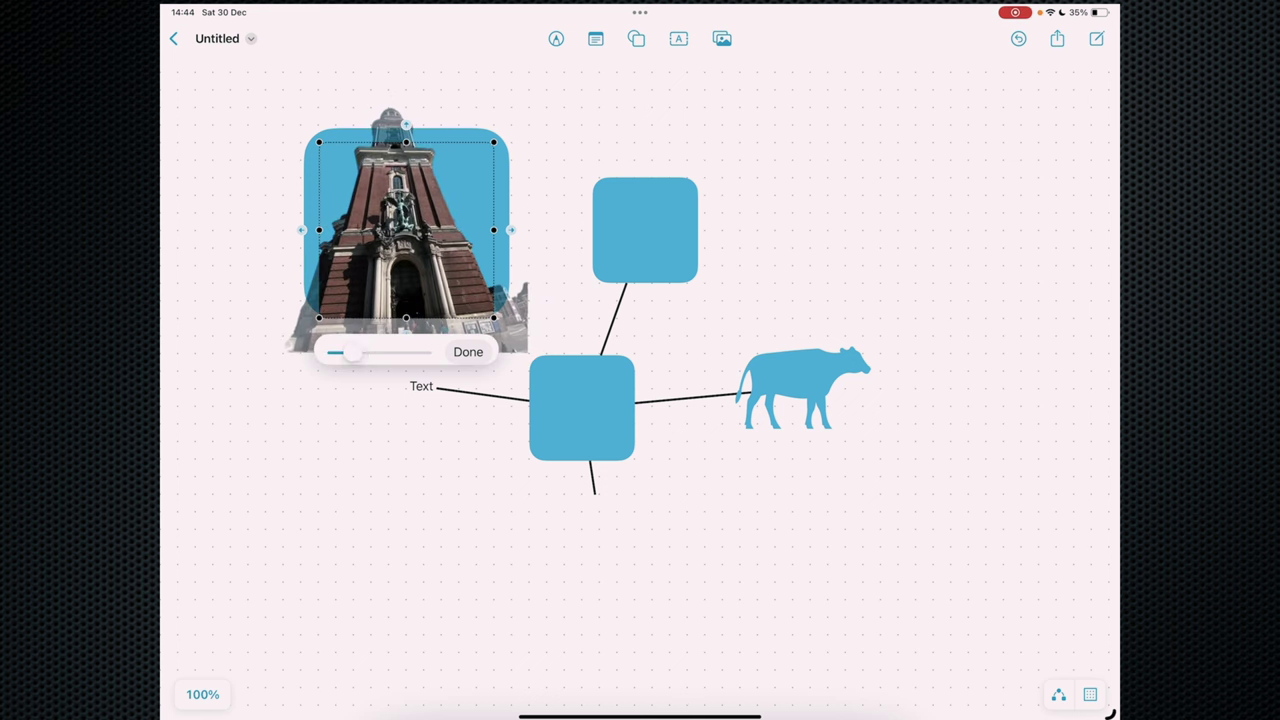
pyautogui.moveTo(390, 252); pyautogui.dragTo(392, 294)
pyautogui.click(468, 351)
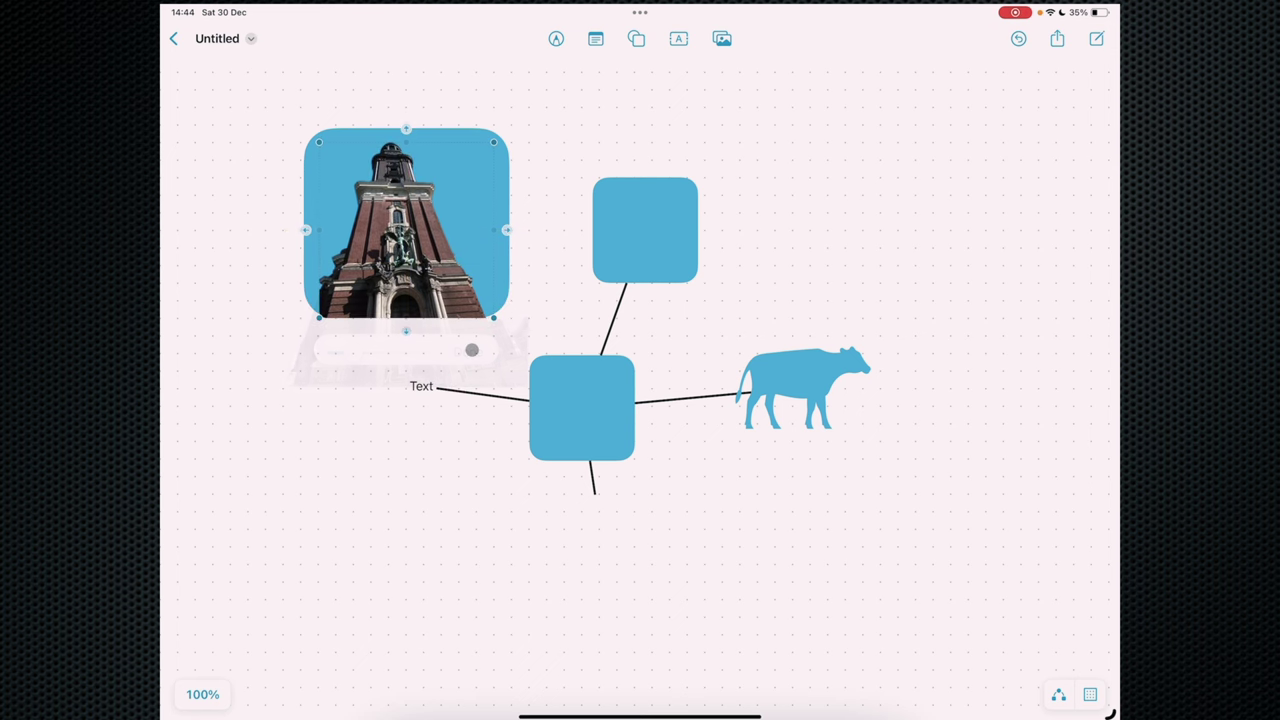
# Preview the photo full screen and browse its extra options menu
pyautogui.click(387, 368)
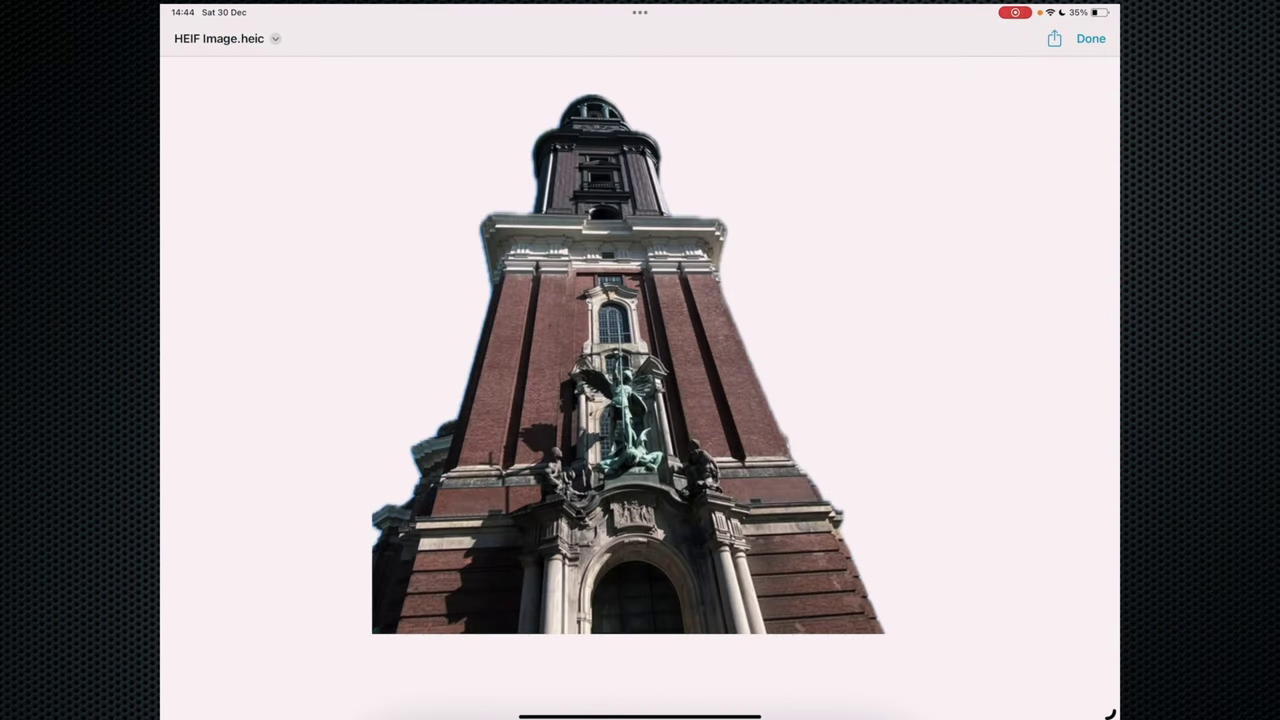
pyautogui.press('Escape')
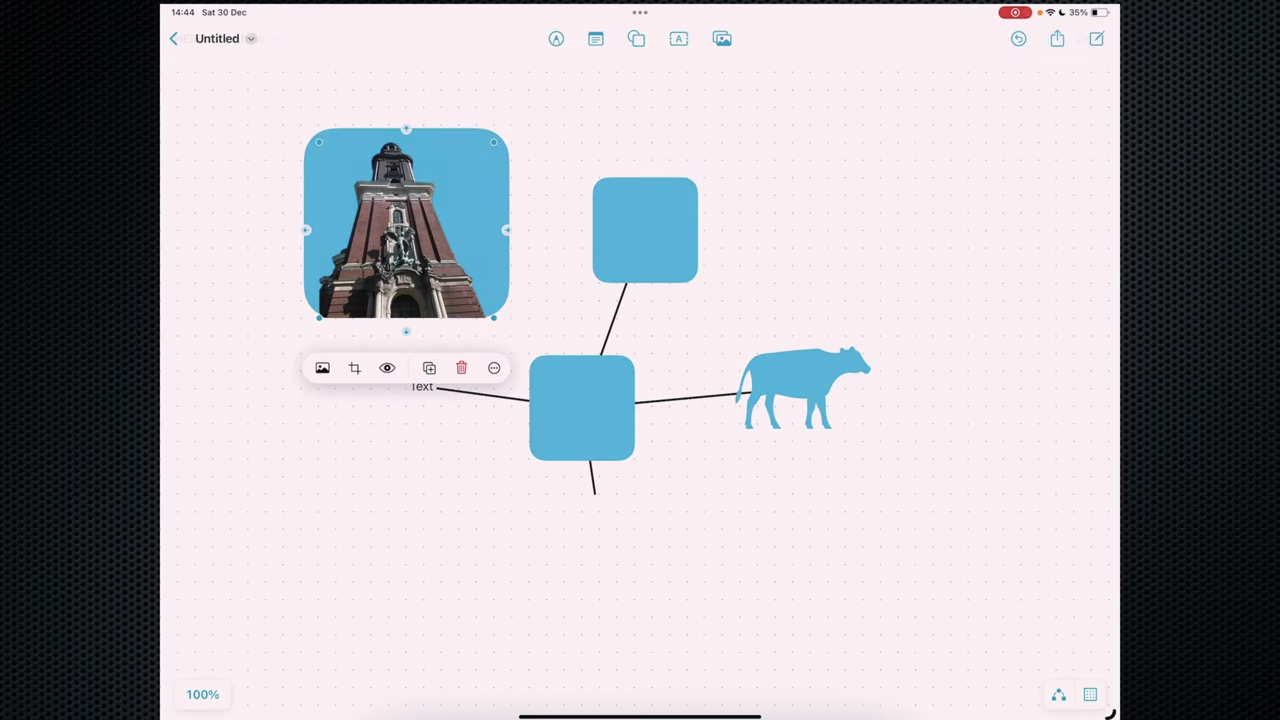
pyautogui.click(494, 368)
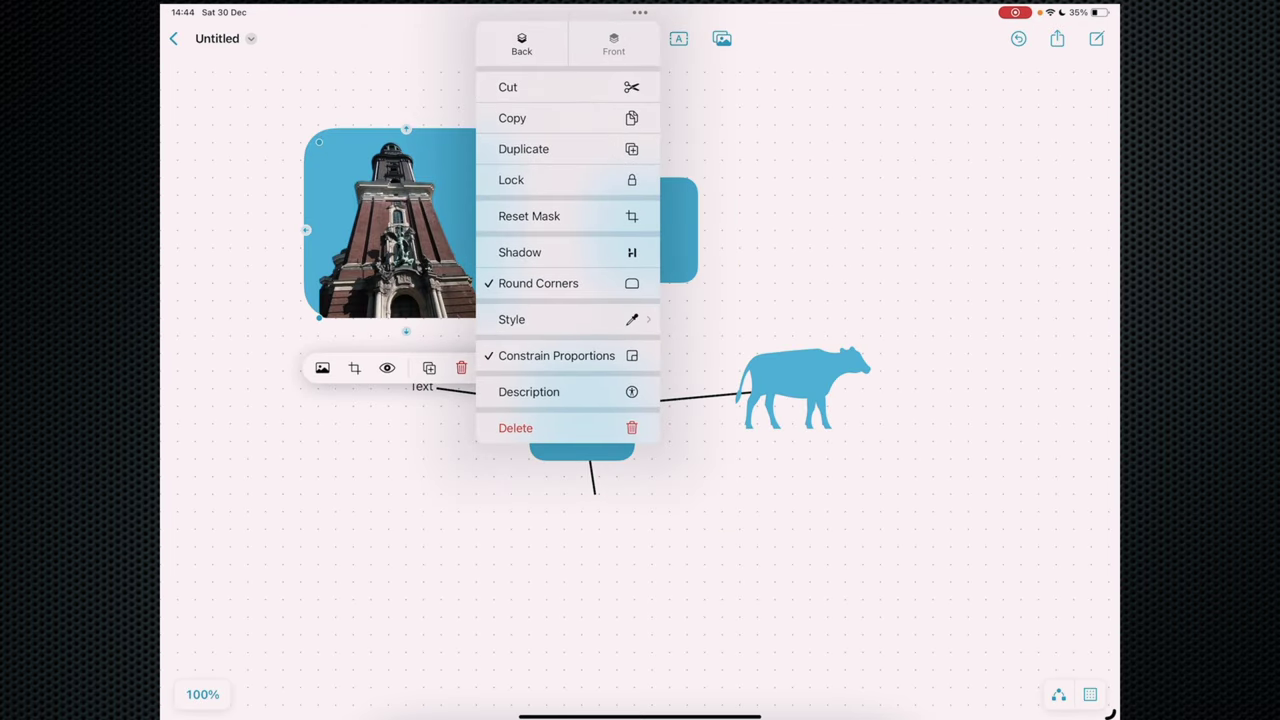
pyautogui.press('Escape')
pyautogui.click(494, 368)
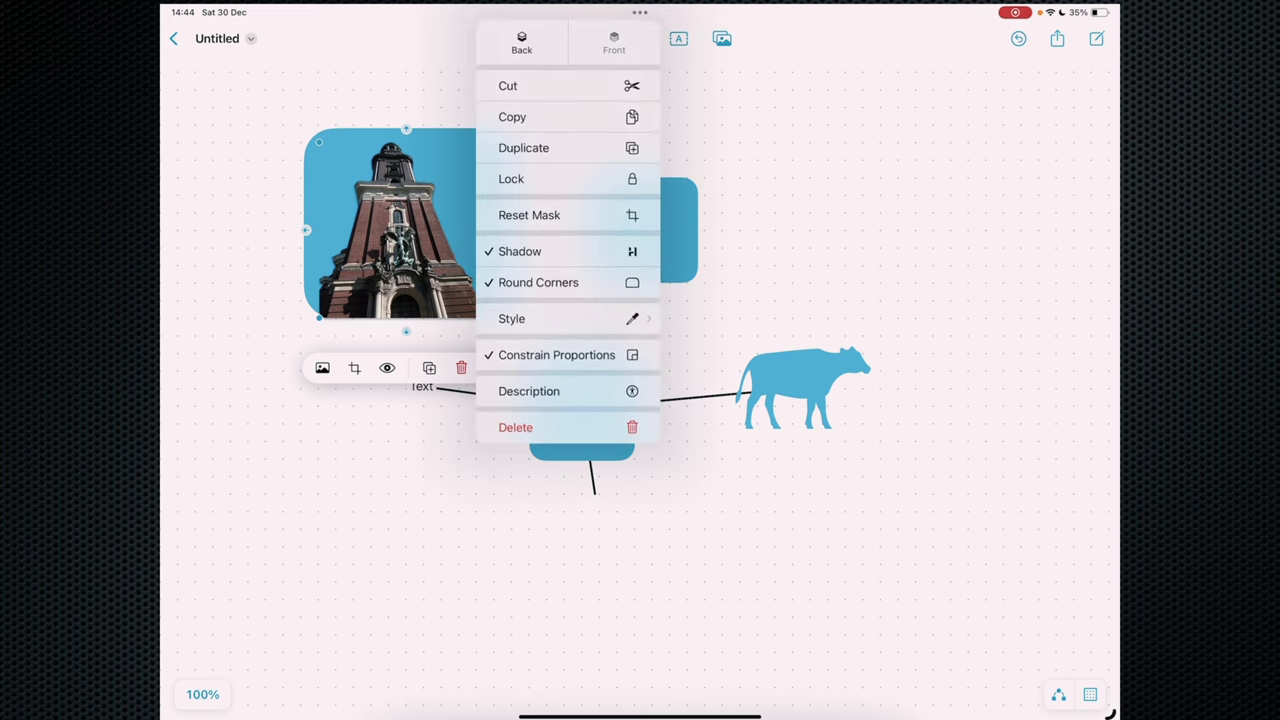
pyautogui.click(529, 214)
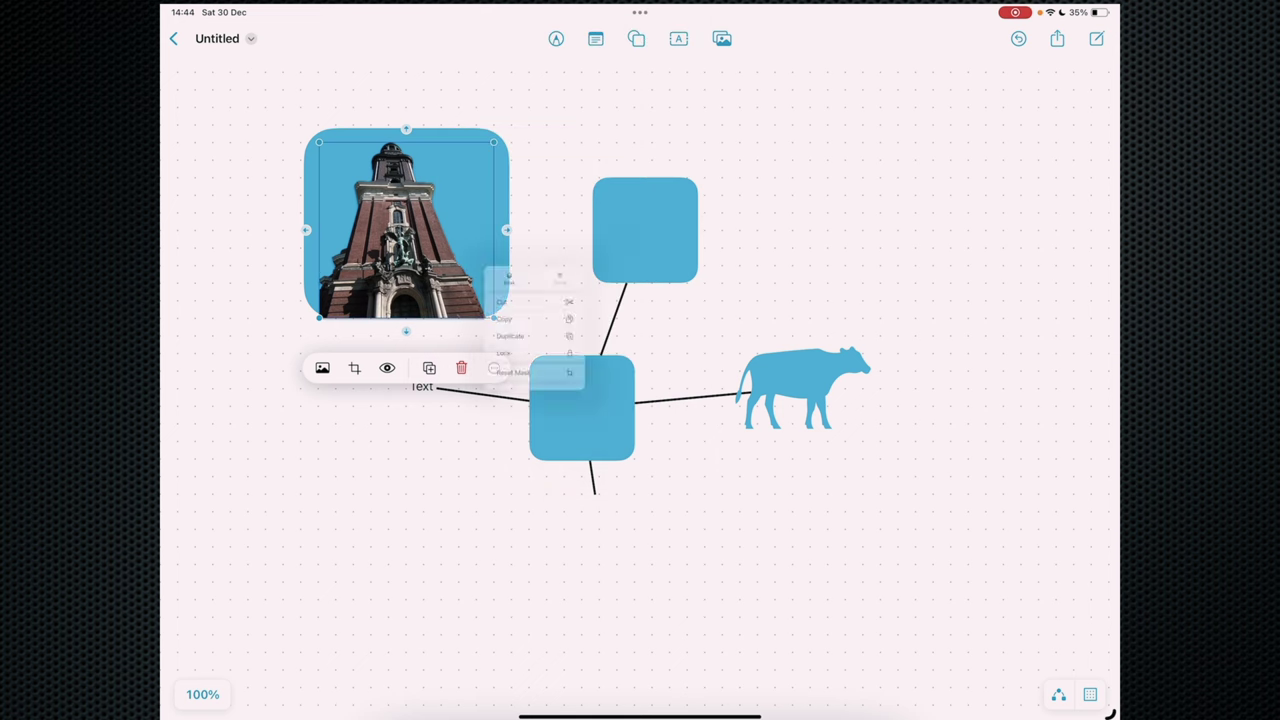
pyautogui.click(494, 368)
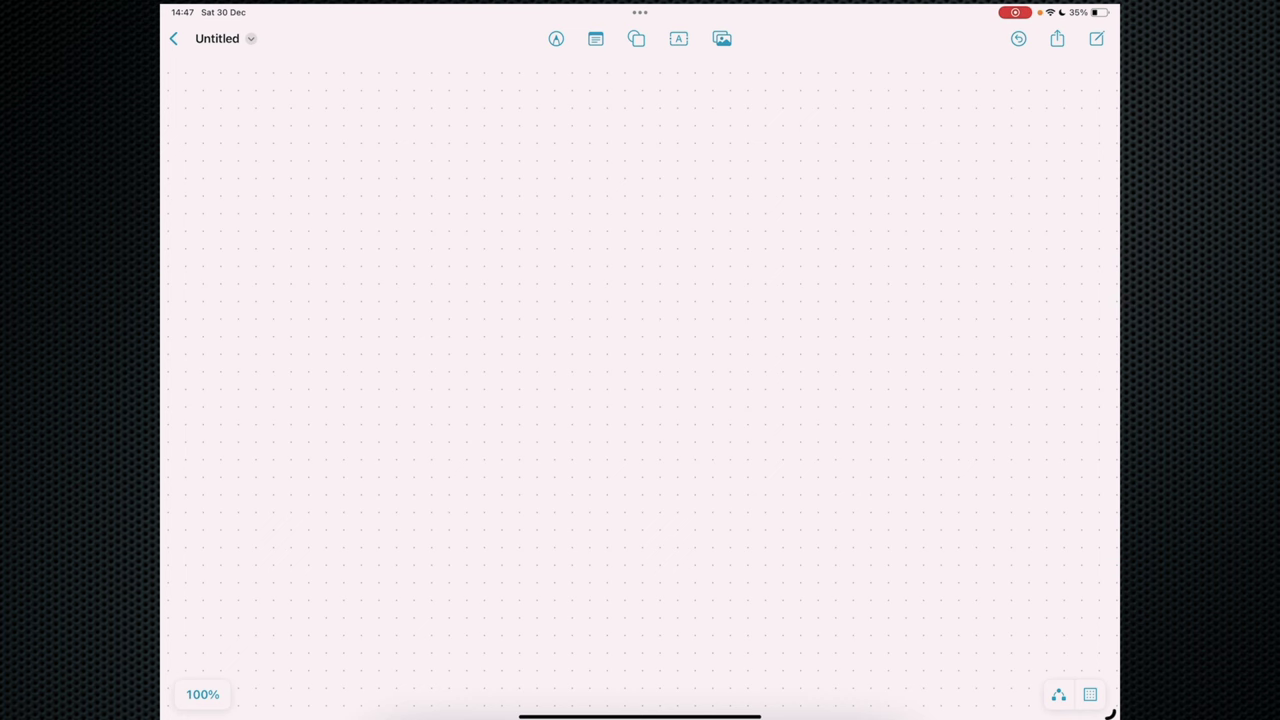
# Insert a cube from the Geometry shapes
pyautogui.click(636, 38)
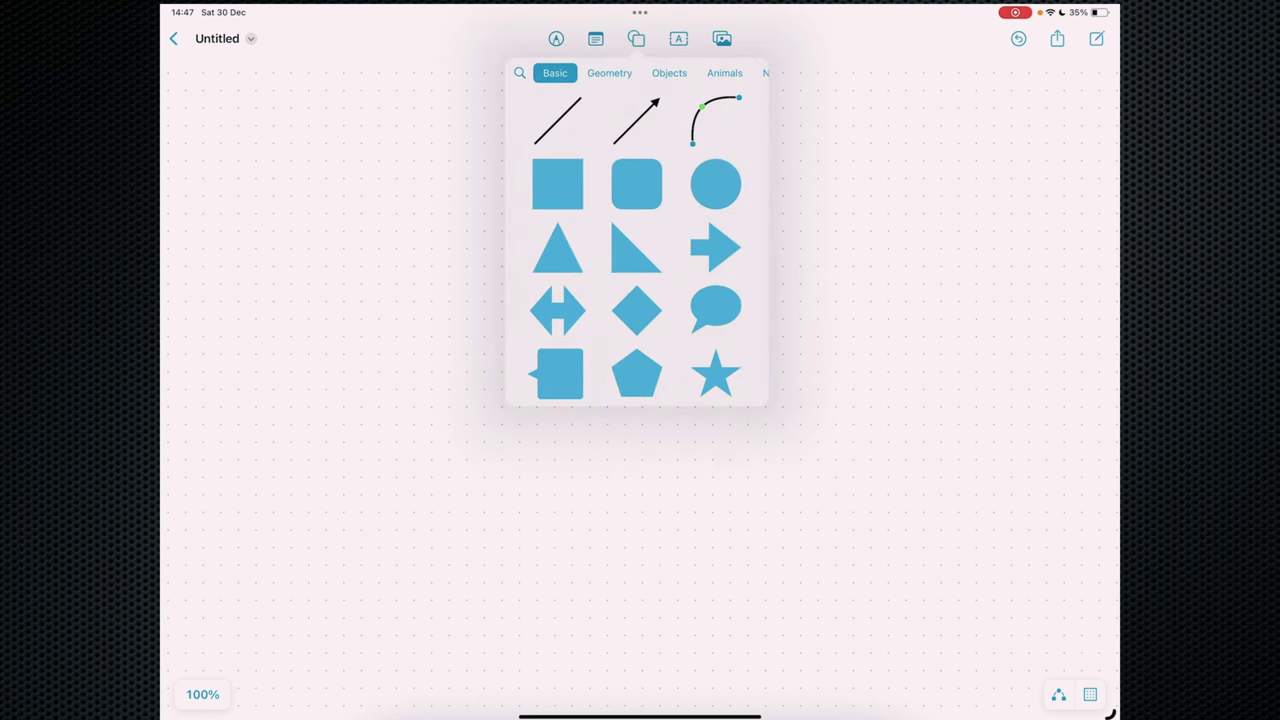
pyautogui.click(609, 72)
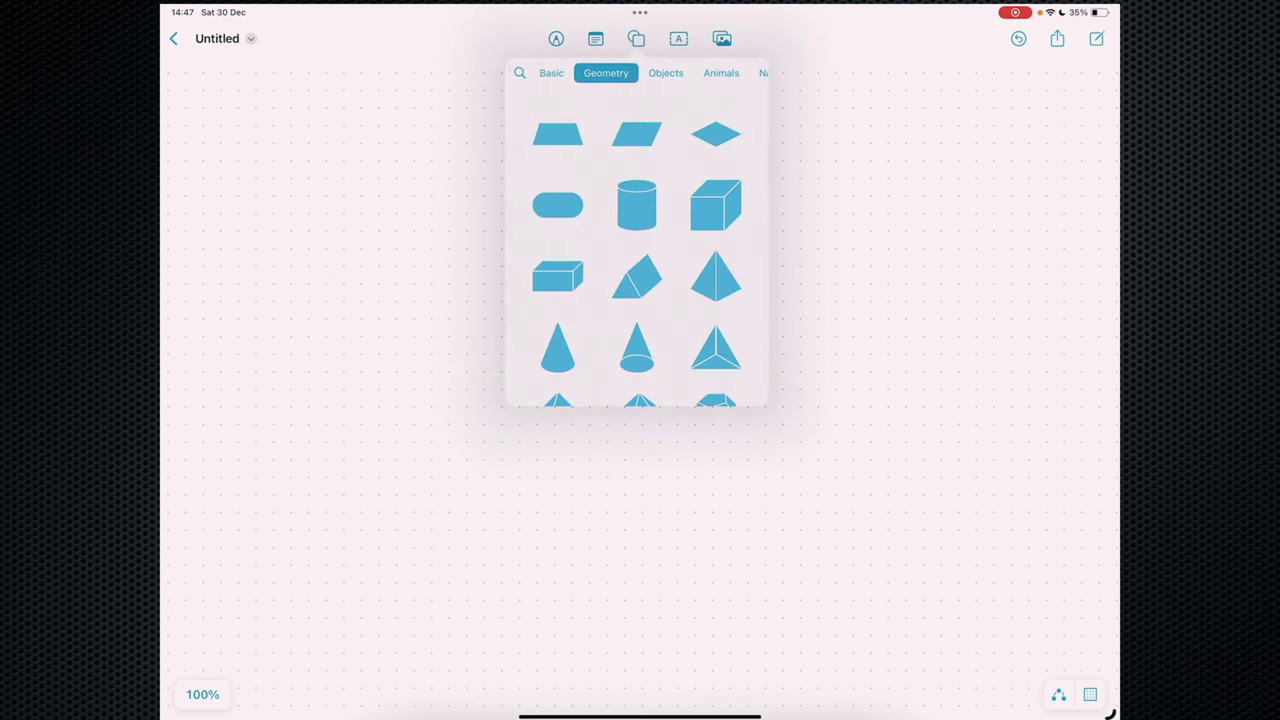
pyautogui.click(715, 205)
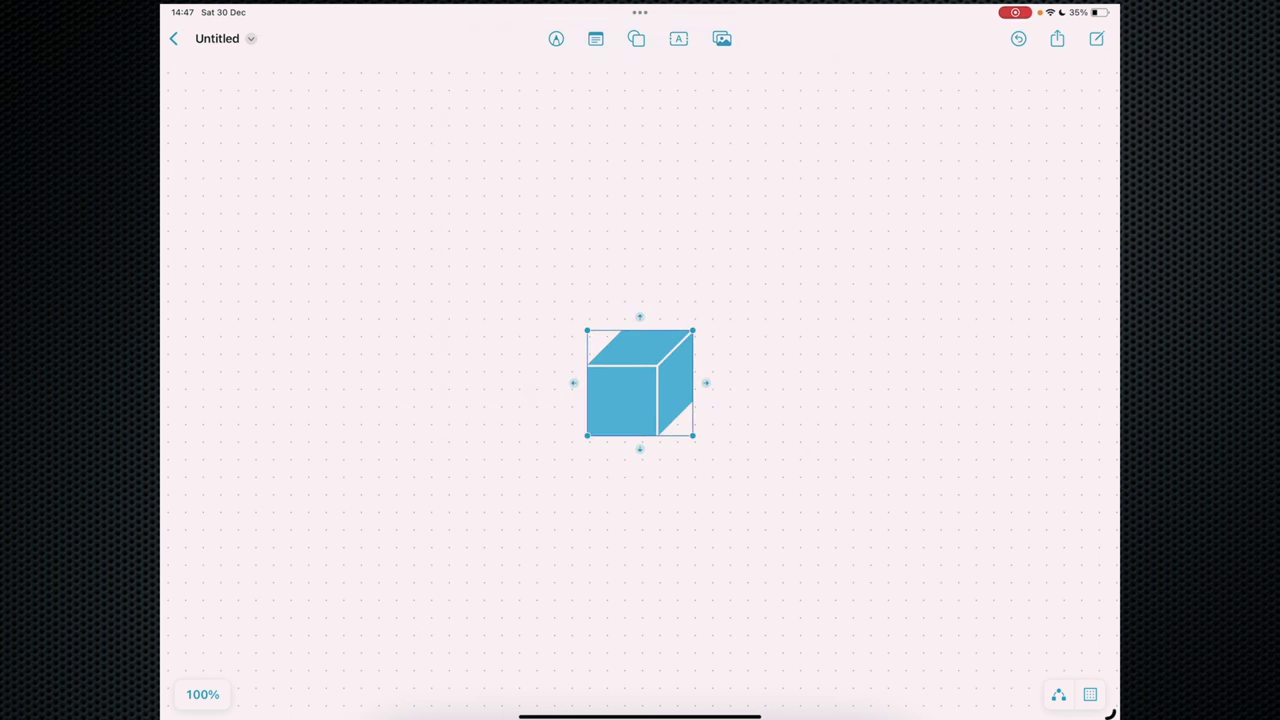
# Break the cube apart and drag its front and side faces away
pyautogui.click(725, 280)
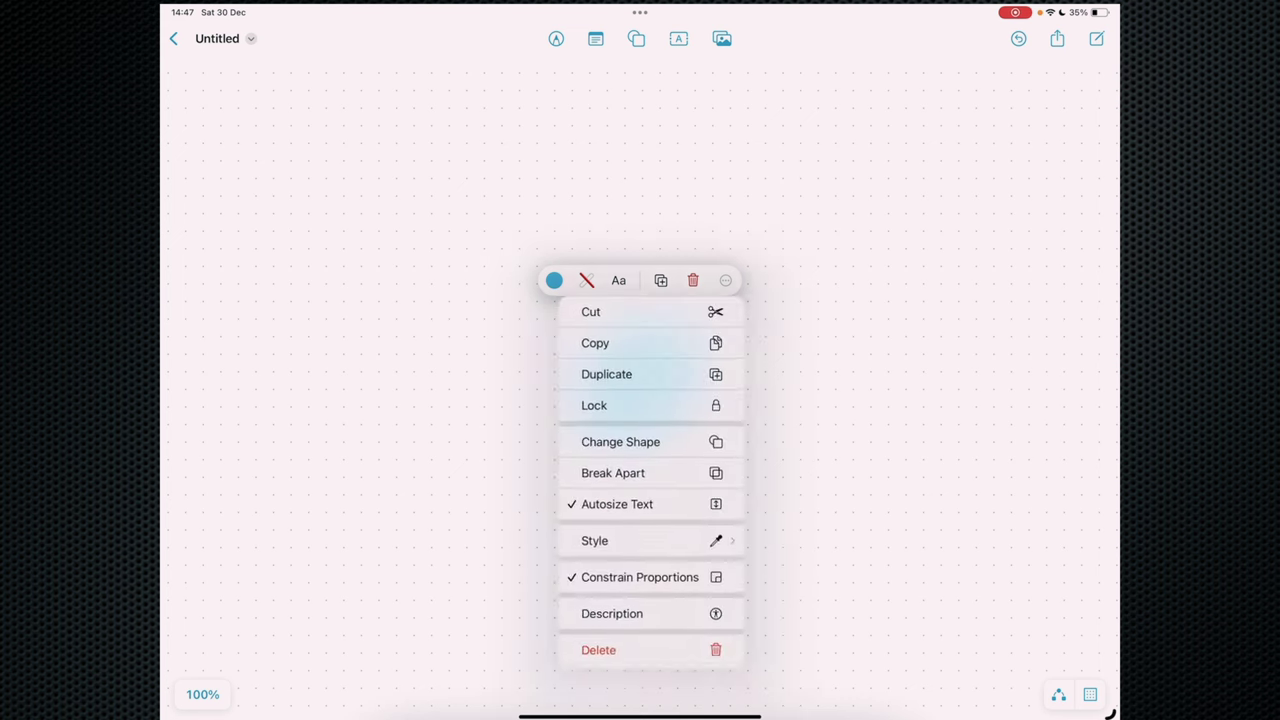
pyautogui.press('Escape')
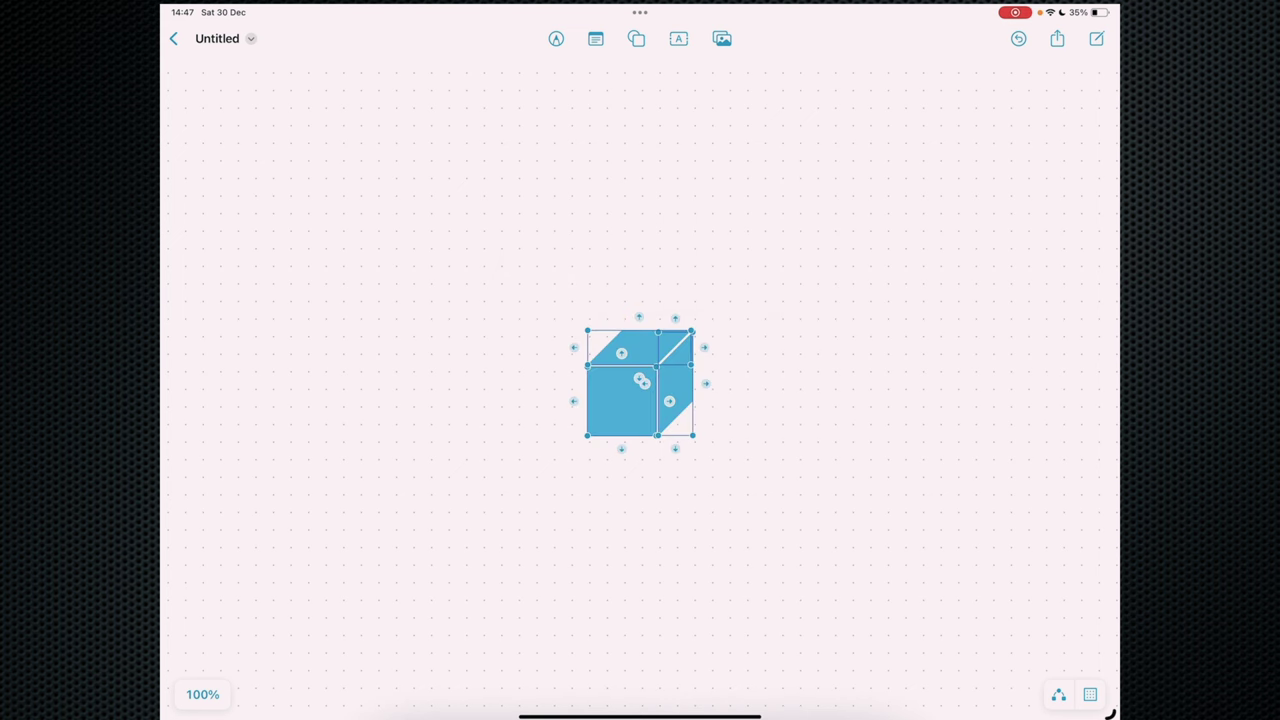
pyautogui.press('Escape')
pyautogui.moveTo(622, 400); pyautogui.dragTo(560, 434)
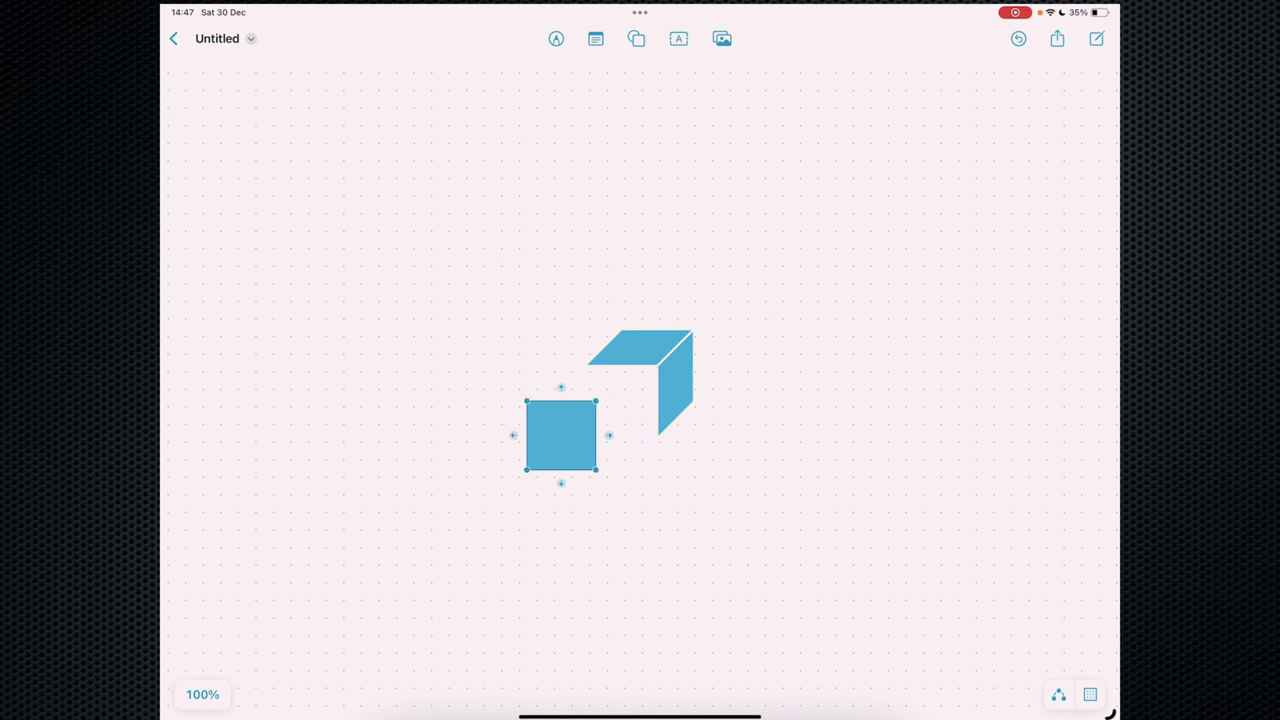
pyautogui.hscroll(-3, 640, 400)
pyautogui.click(744, 398)
pyautogui.moveTo(744, 398); pyautogui.dragTo(783, 405)
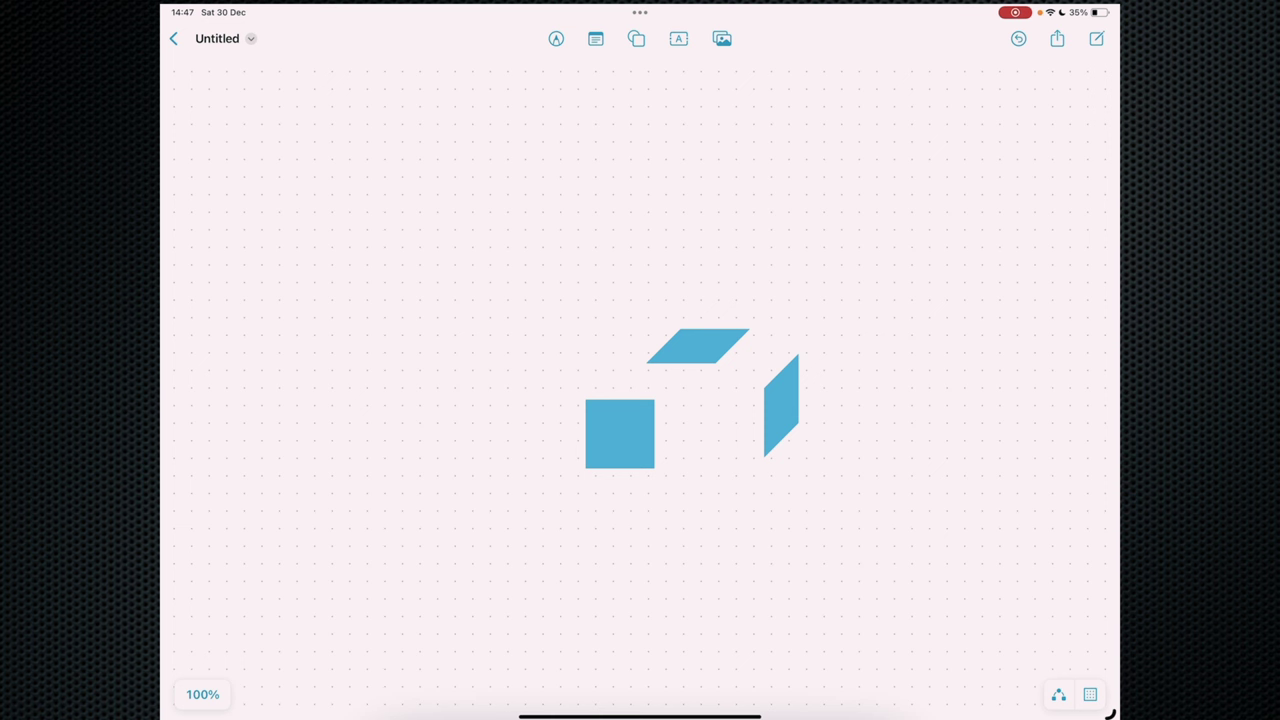
# Search the shape library for 'Brain' and place the Brain Front shape on the board
pyautogui.click(636, 38)
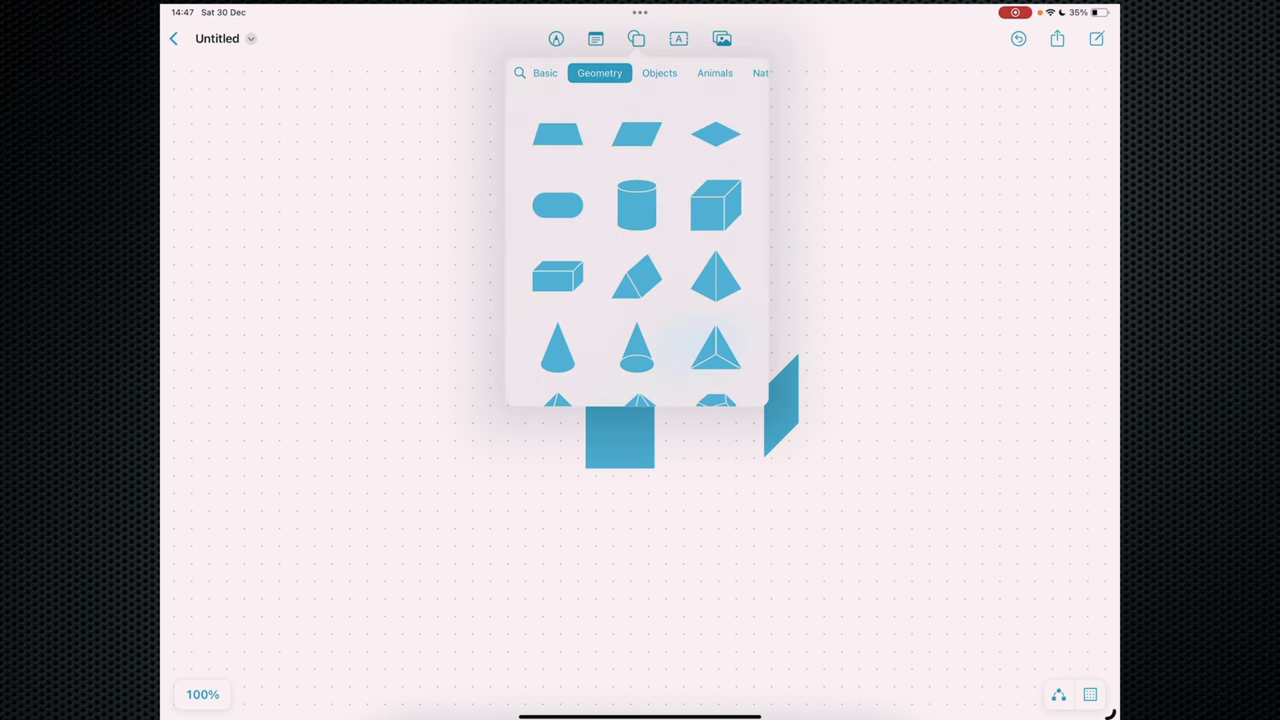
pyautogui.click(519, 72)
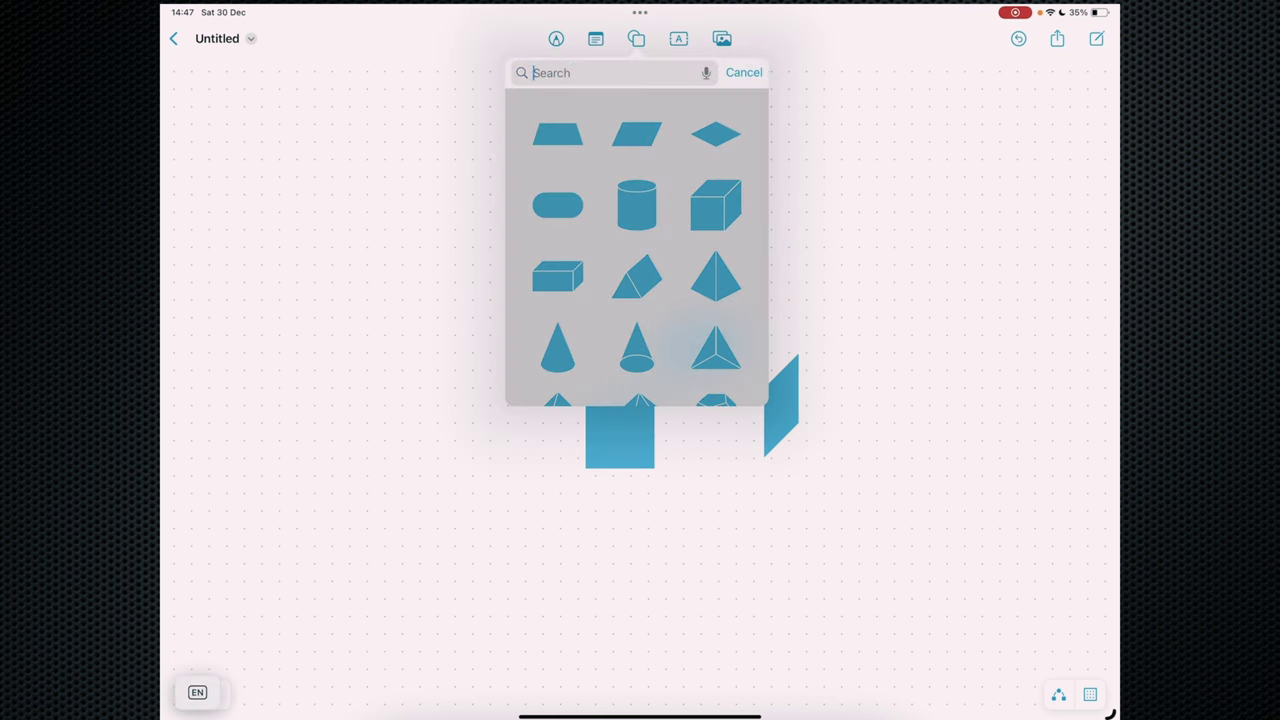
pyautogui.write('Brain')
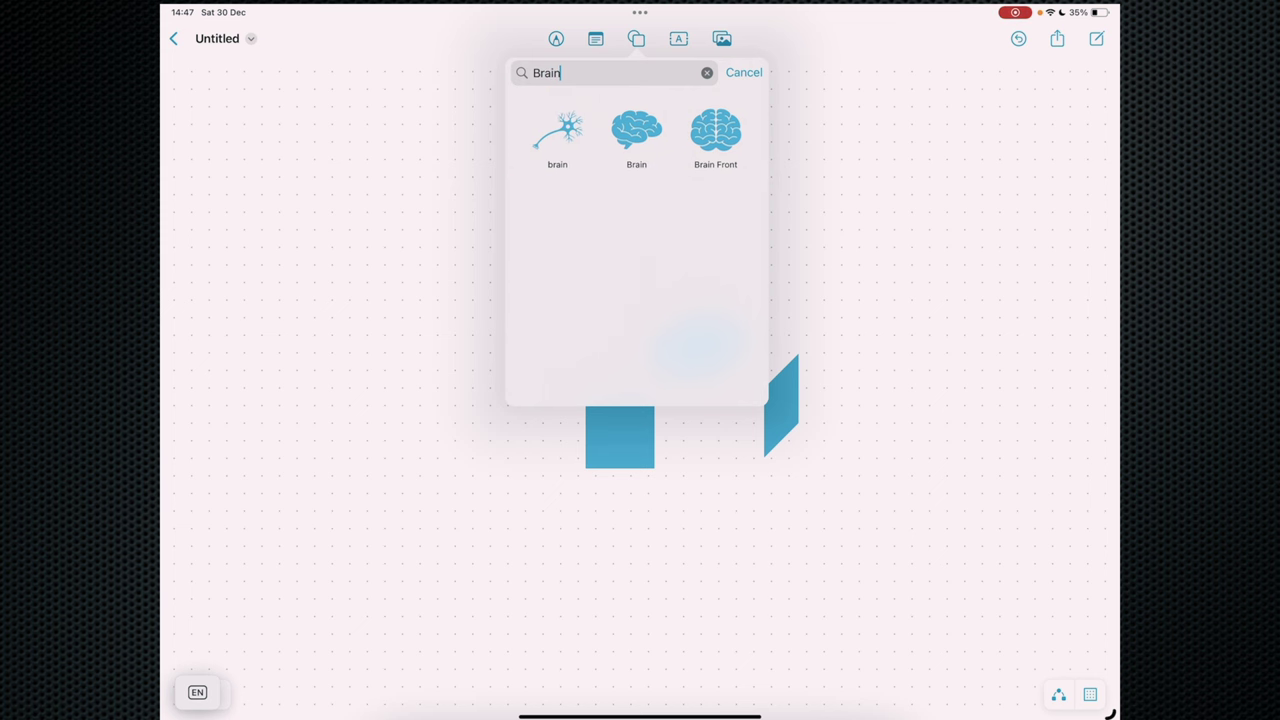
pyautogui.click(715, 130)
pyautogui.moveTo(640, 383); pyautogui.dragTo(820, 149)
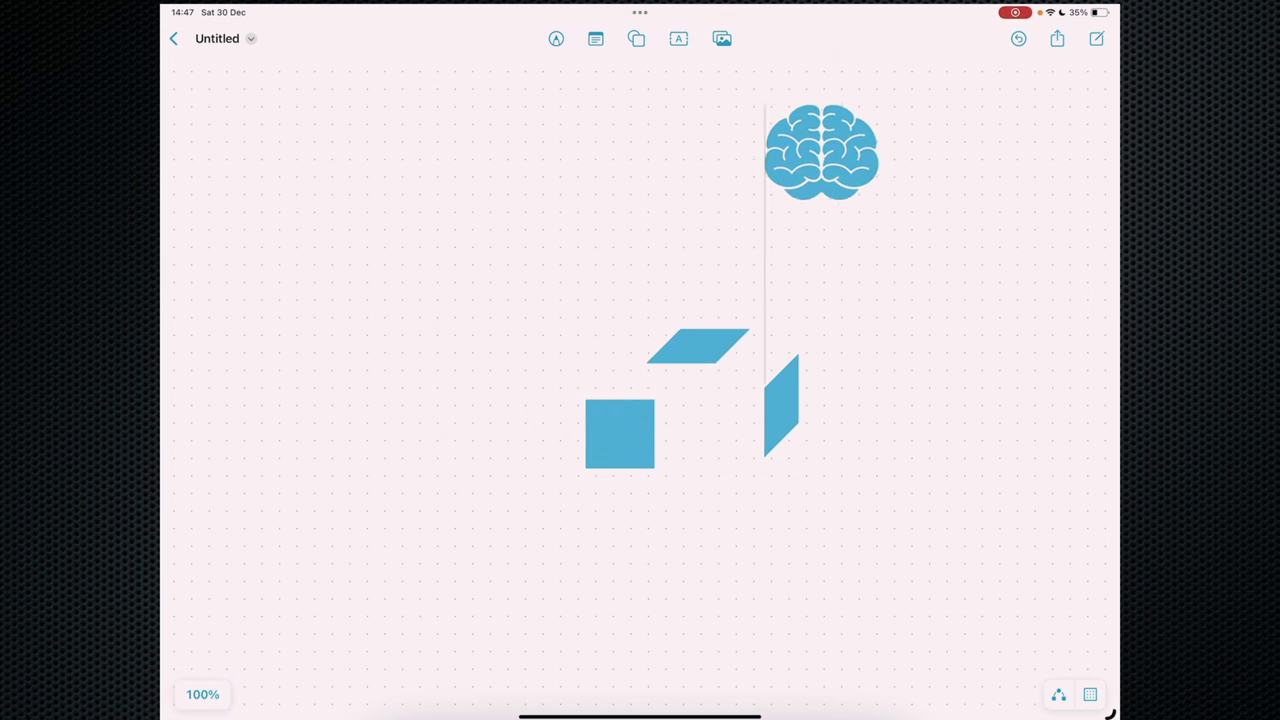
pyautogui.scroll(2, 640, 400)
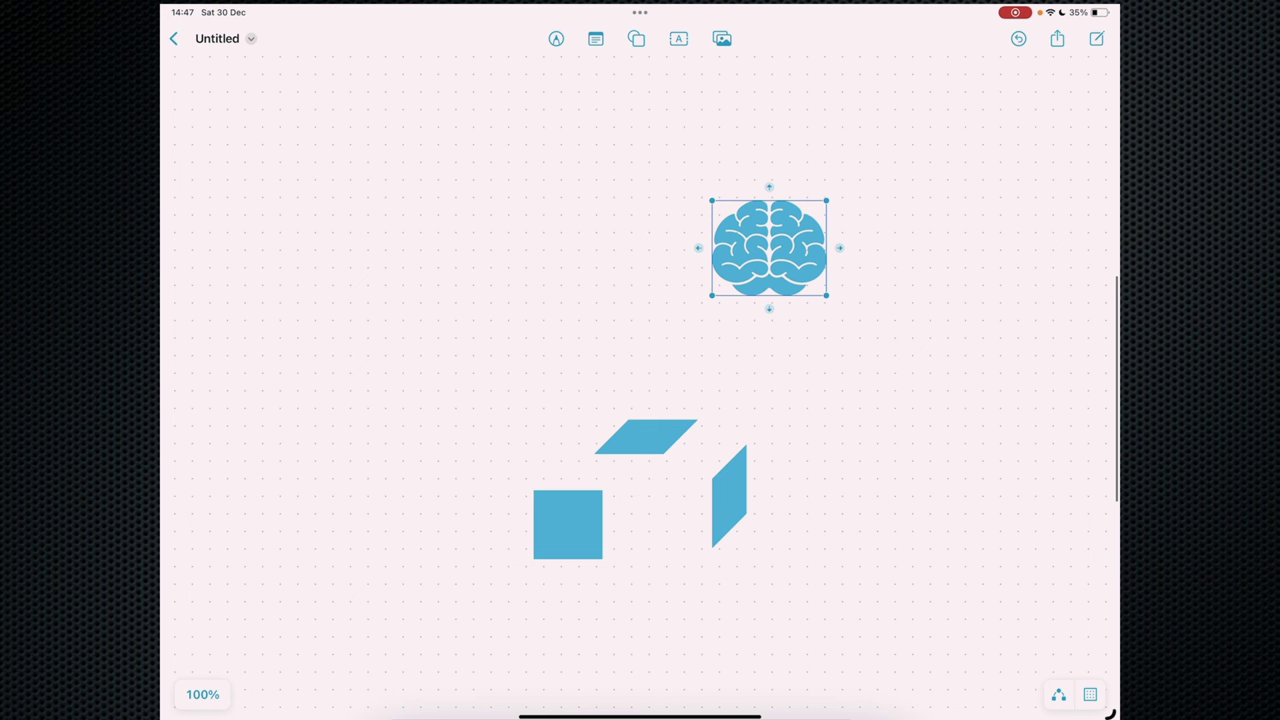
# Break the brain apart and colour its right half orange
pyautogui.click(855, 345)
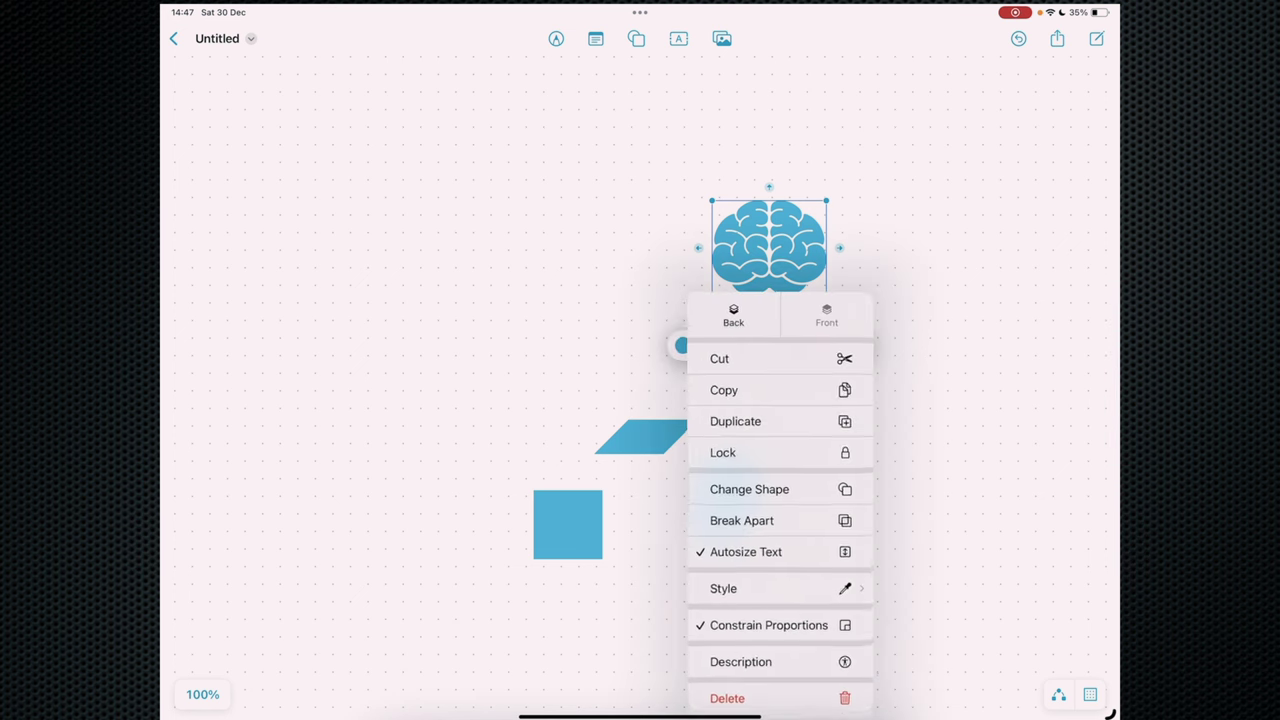
pyautogui.click(742, 520)
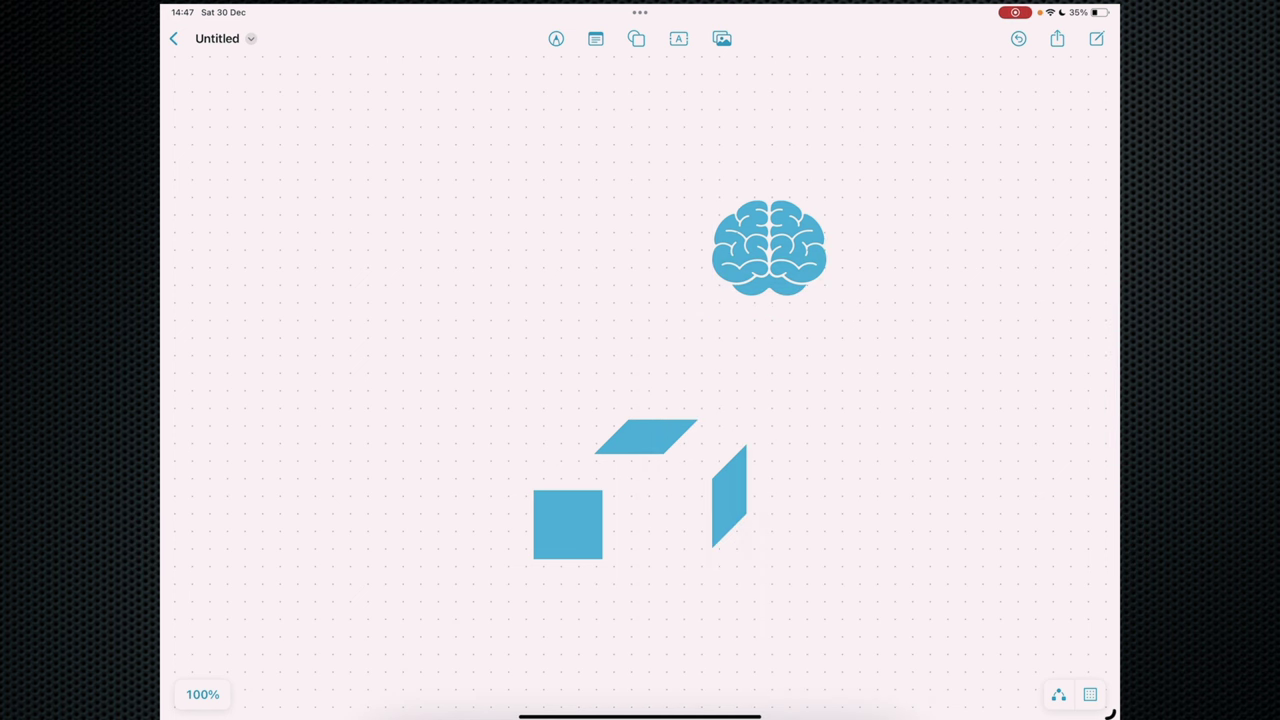
pyautogui.click(797, 245)
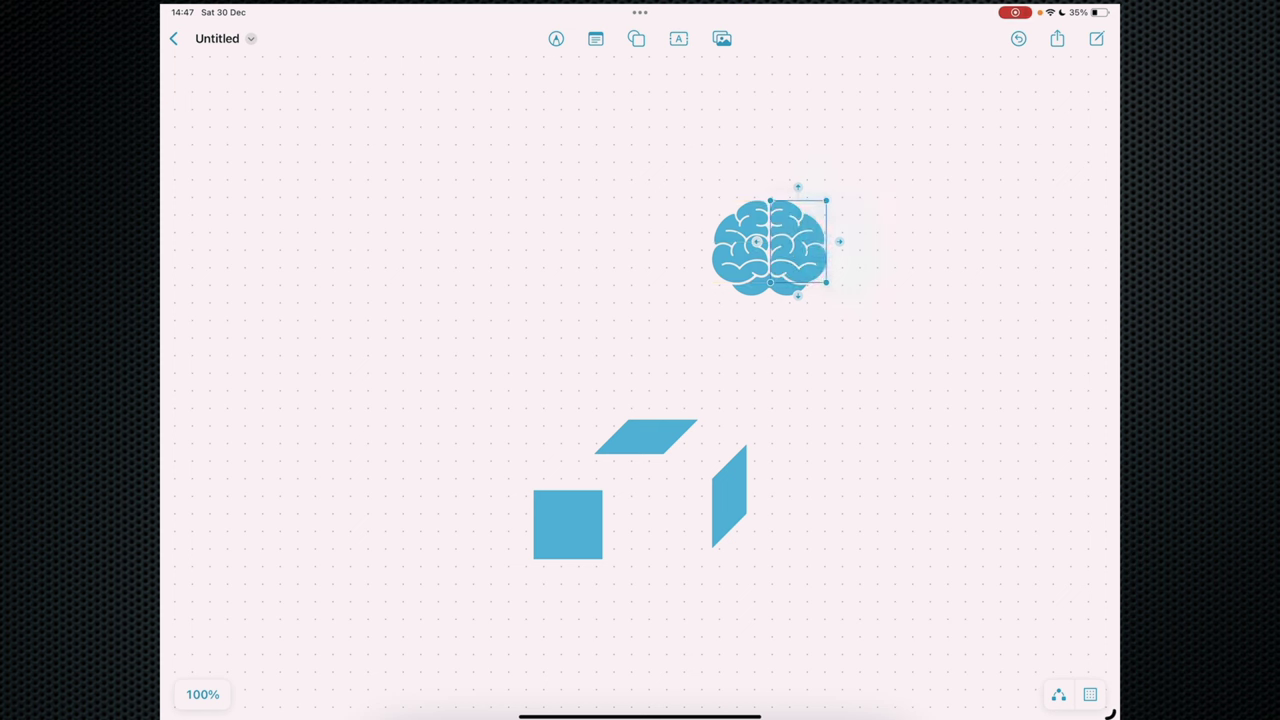
pyautogui.moveTo(757, 242)
pyautogui.mouseDown()
pyautogui.moveTo(780, 232)
pyautogui.moveTo(756, 243)
pyautogui.mouseUp()
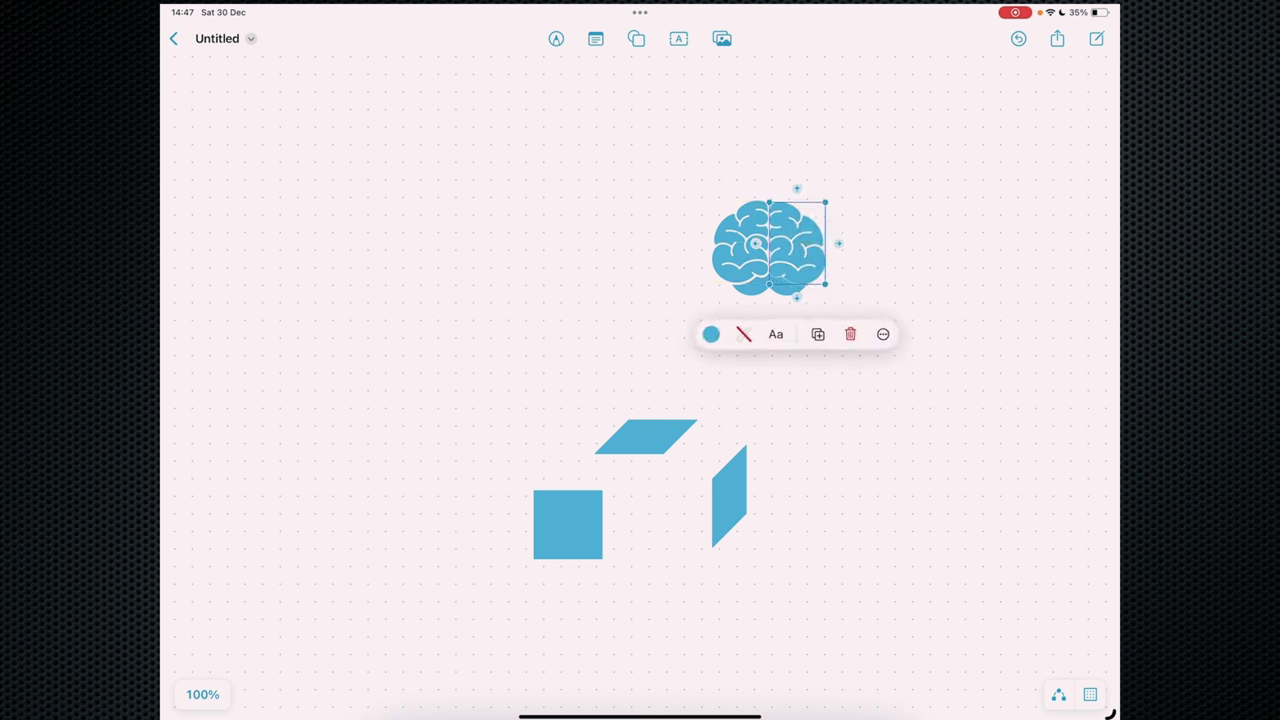
pyautogui.click(711, 334)
pyautogui.click(656, 408)
pyautogui.click(756, 243)
# Colour the brain's left half green
pyautogui.click(756, 243)
pyautogui.click(654, 332)
pyautogui.click(672, 406)
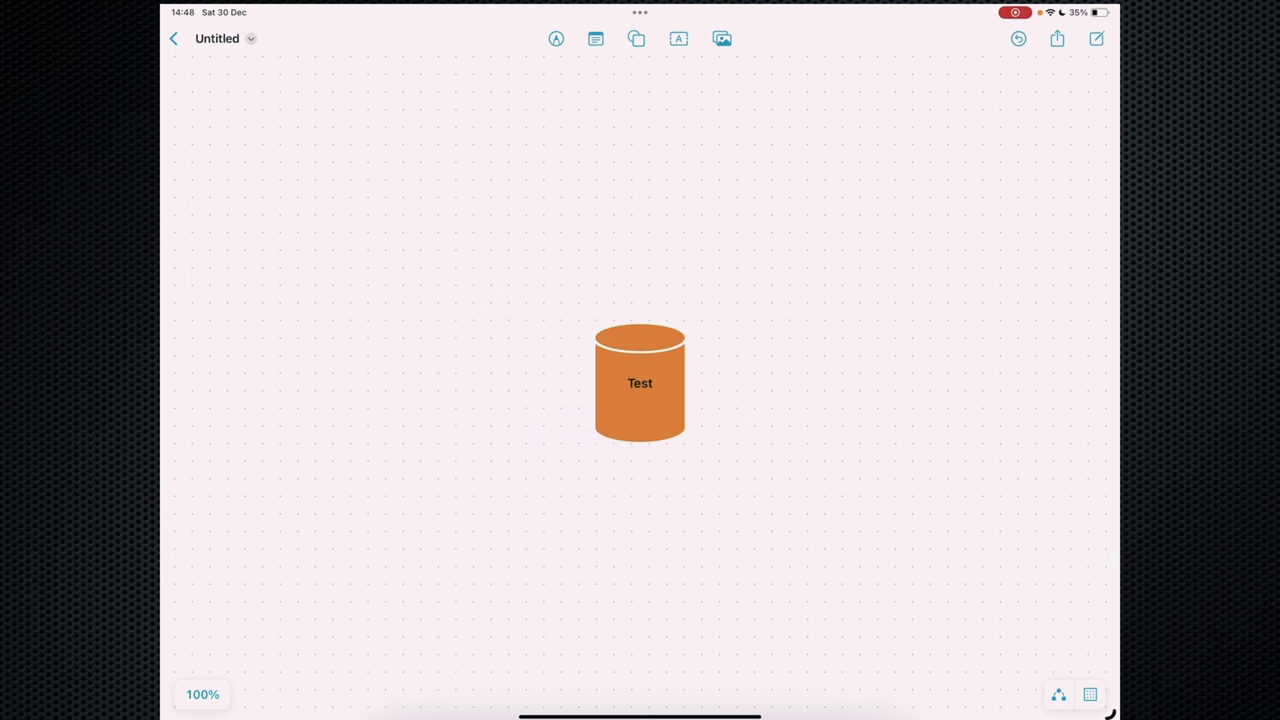
# Change the orange Test cylinder's shape to the Geometry cube
pyautogui.click(640, 390)
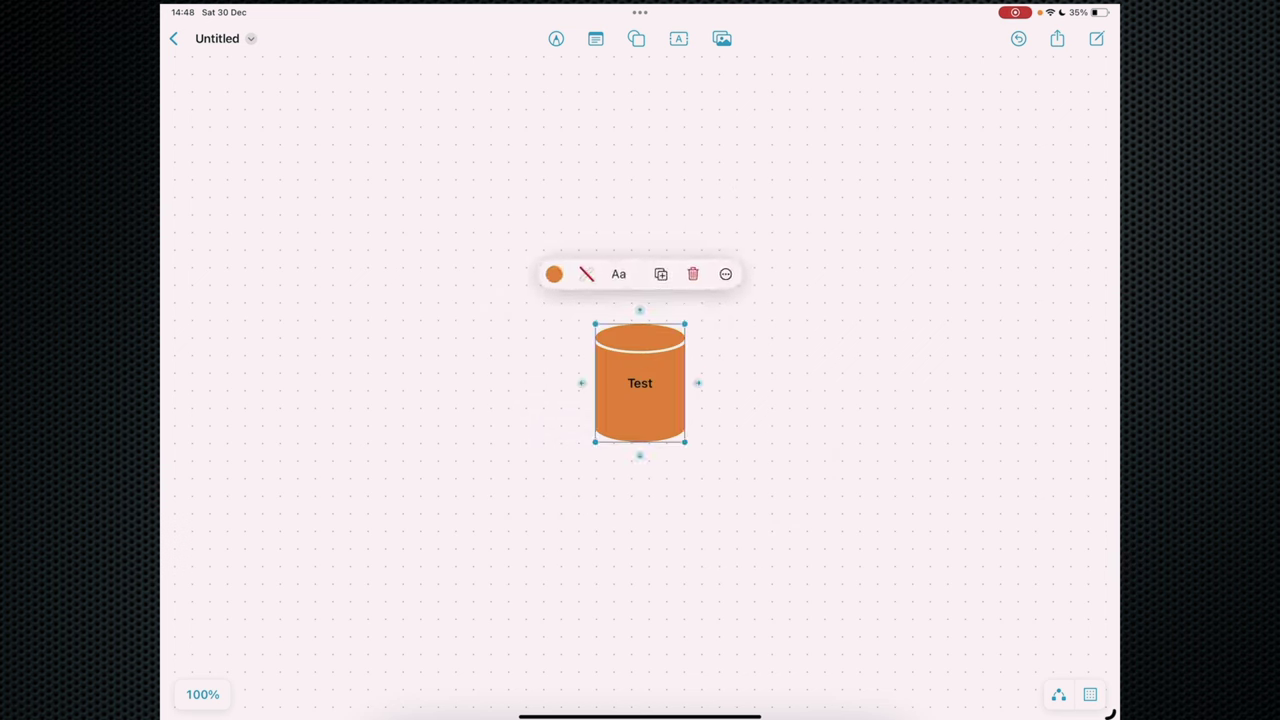
pyautogui.click(725, 274)
pyautogui.click(628, 431)
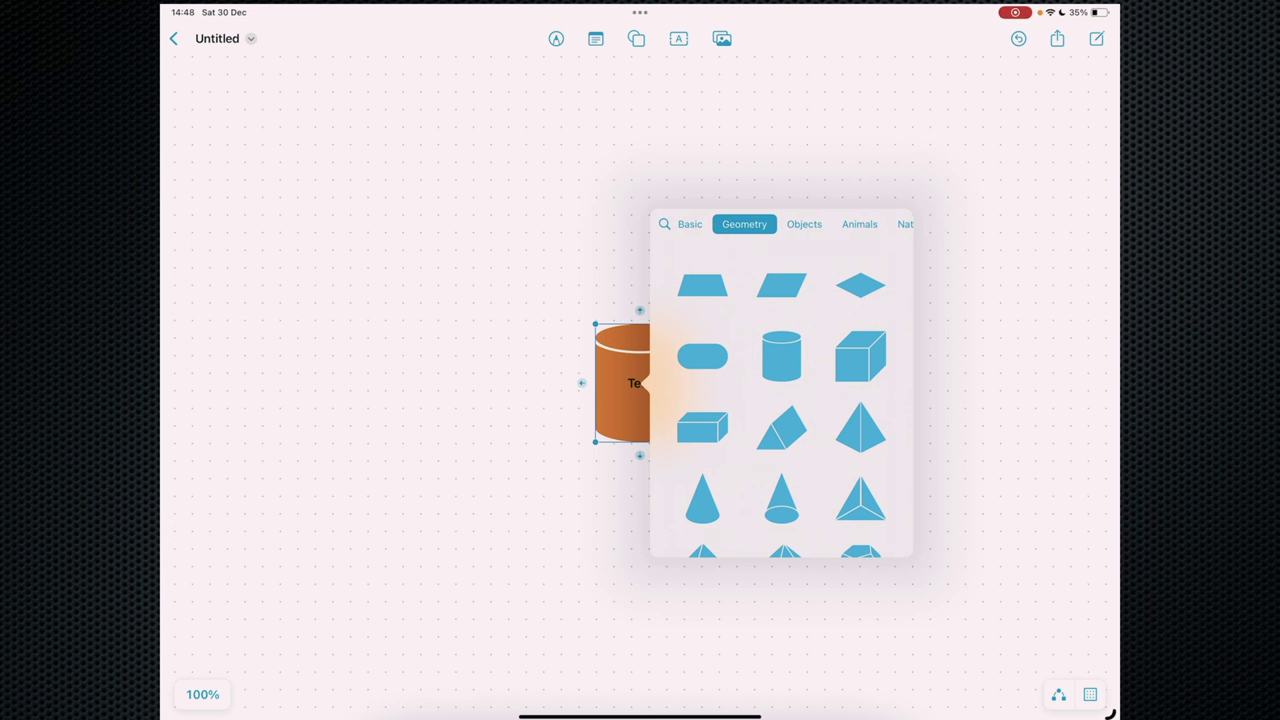
pyautogui.click(860, 356)
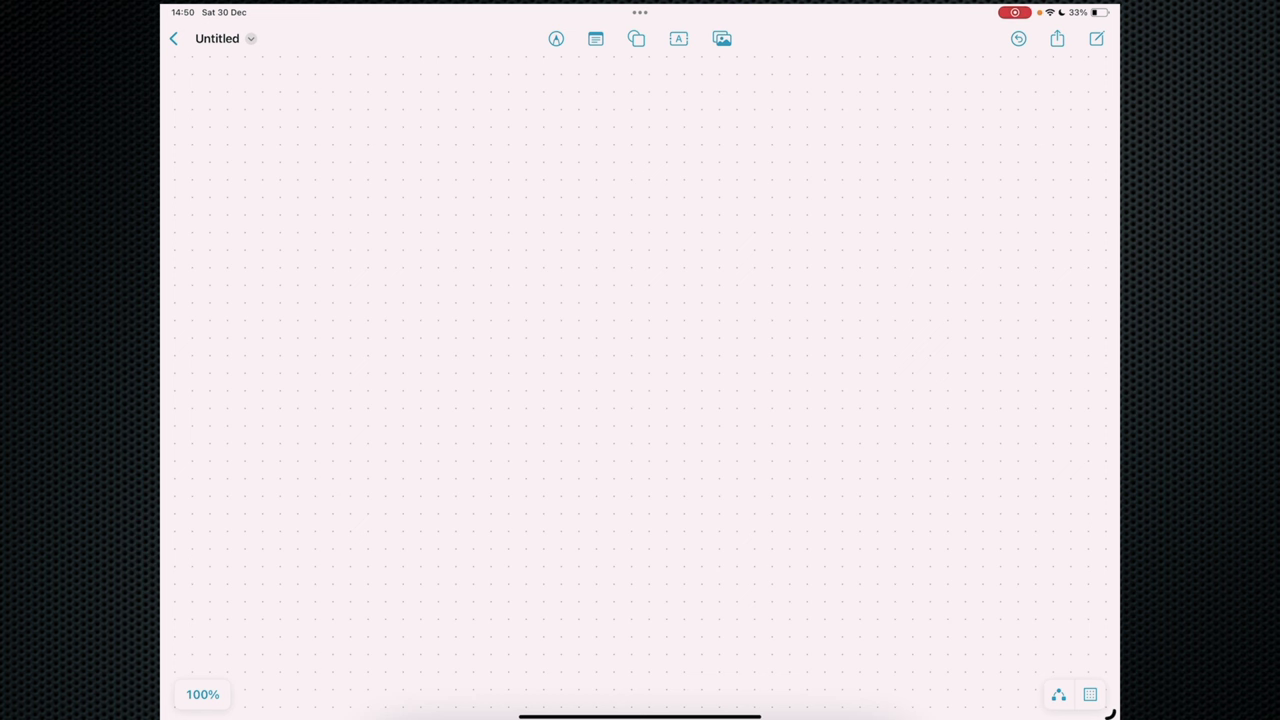
# Insert the Der Vorname PDF from Files onto the empty board and select its card
pyautogui.click(722, 38)
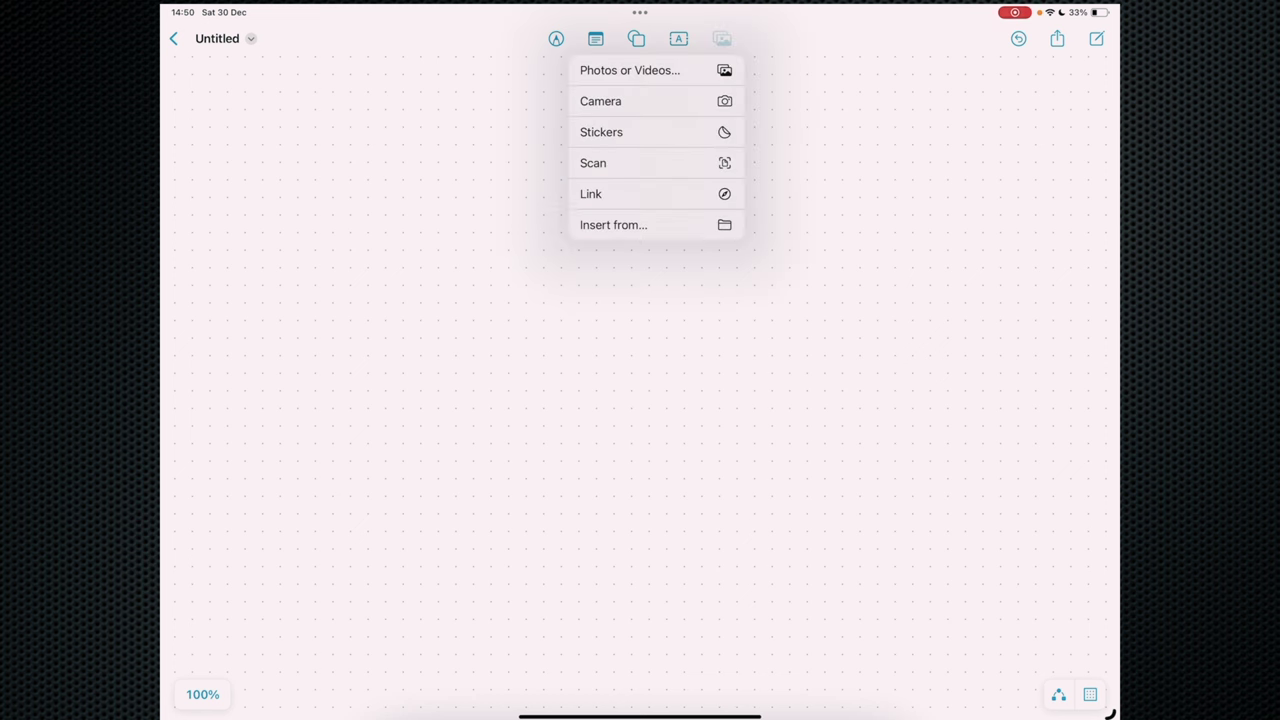
pyautogui.click(613, 224)
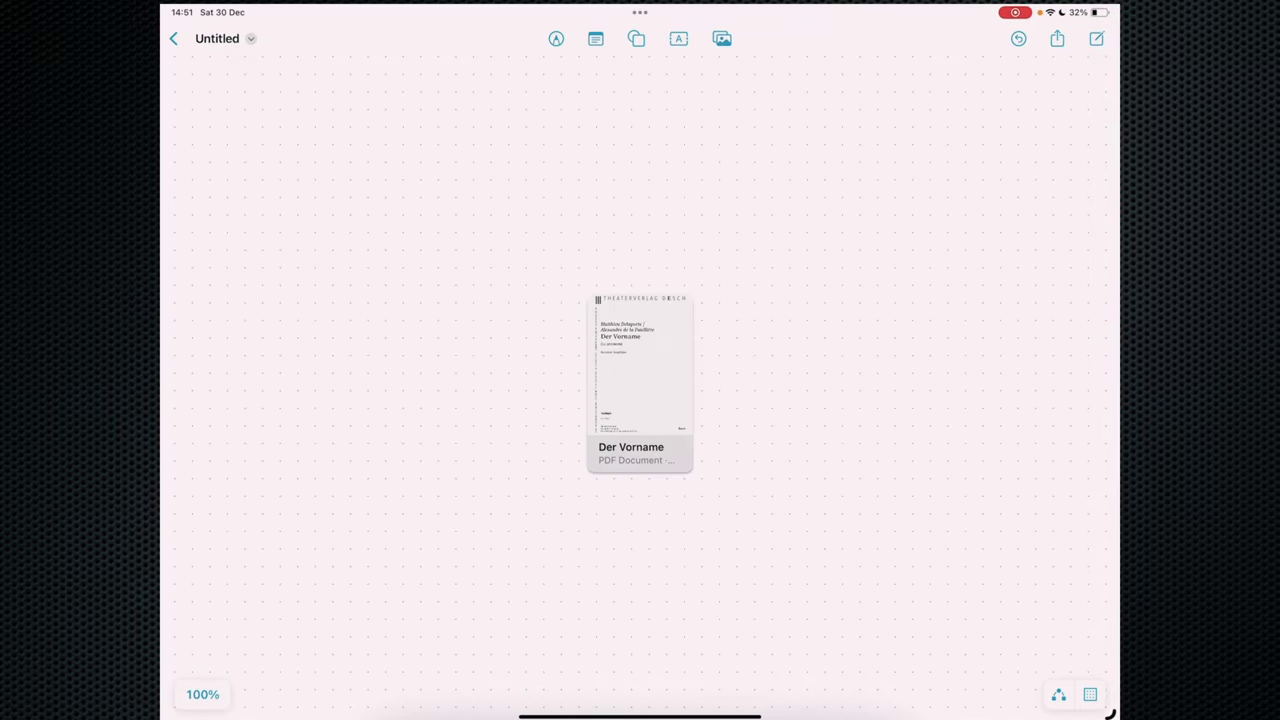
pyautogui.click(640, 370)
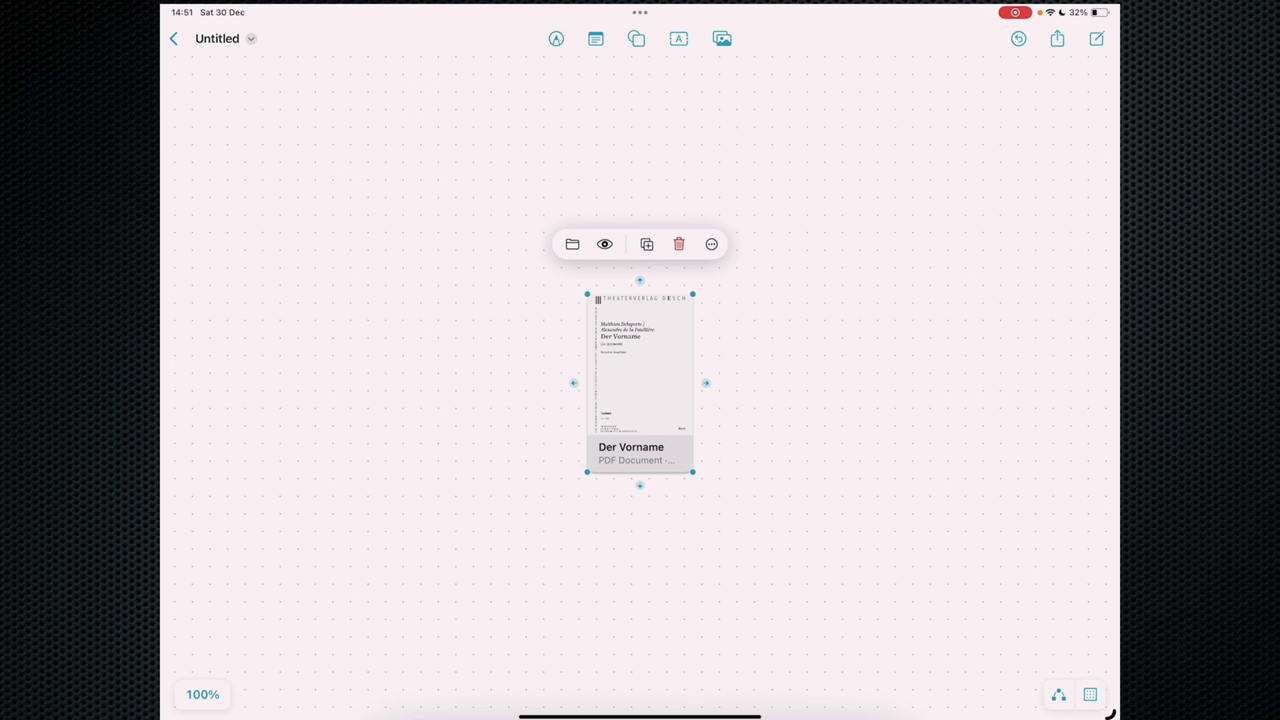
# Open the Der Vorname PDF full-screen in Markup with the yellow highlighter selected
pyautogui.click(604, 244)
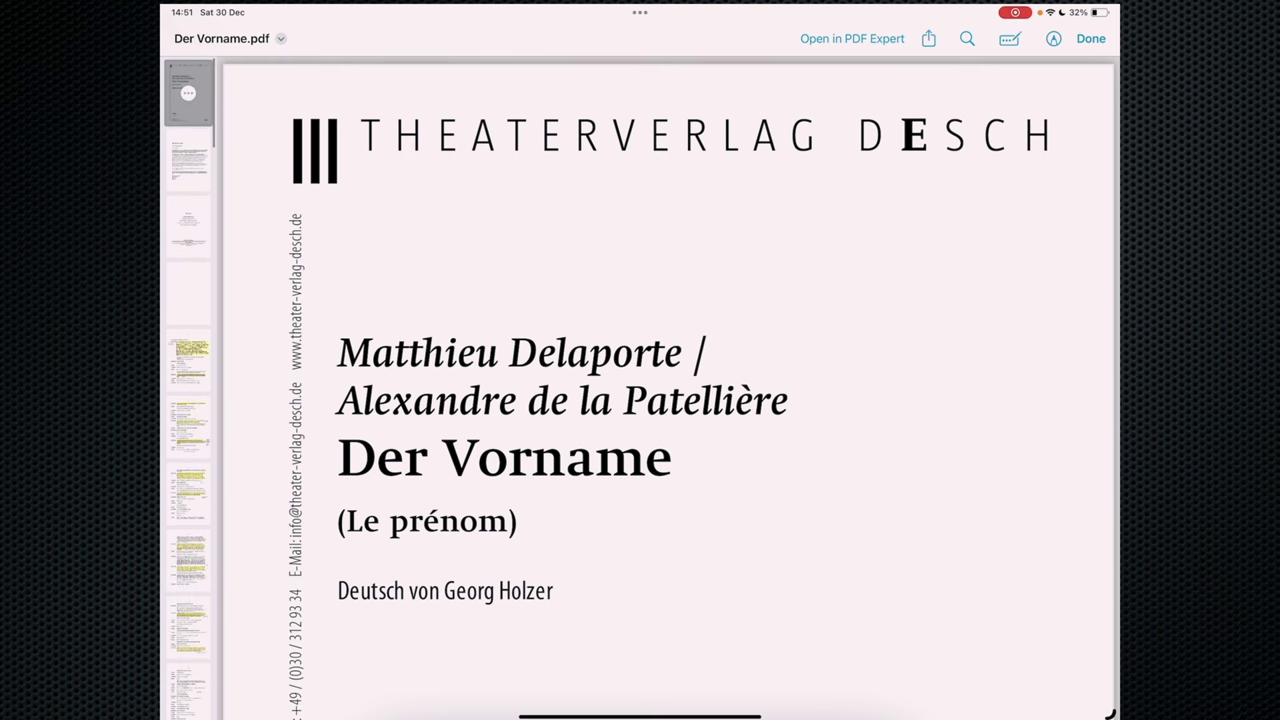
pyautogui.click(1009, 38)
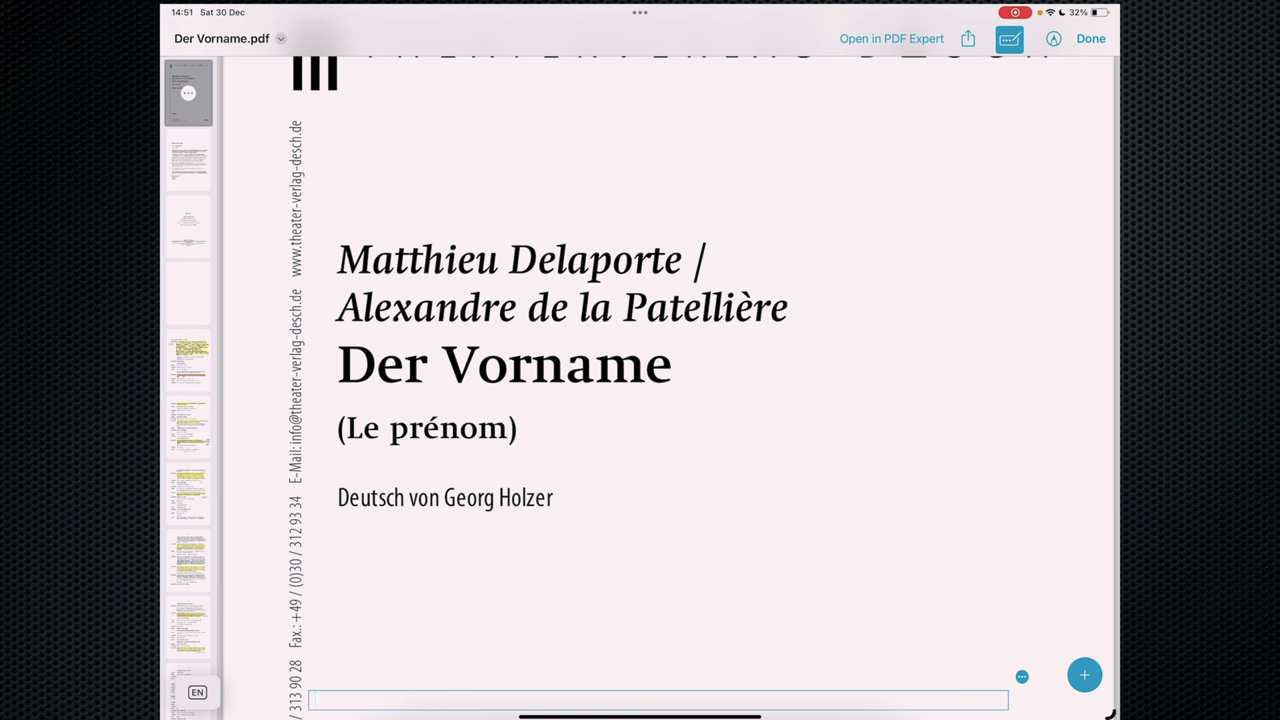
pyautogui.click(1054, 38)
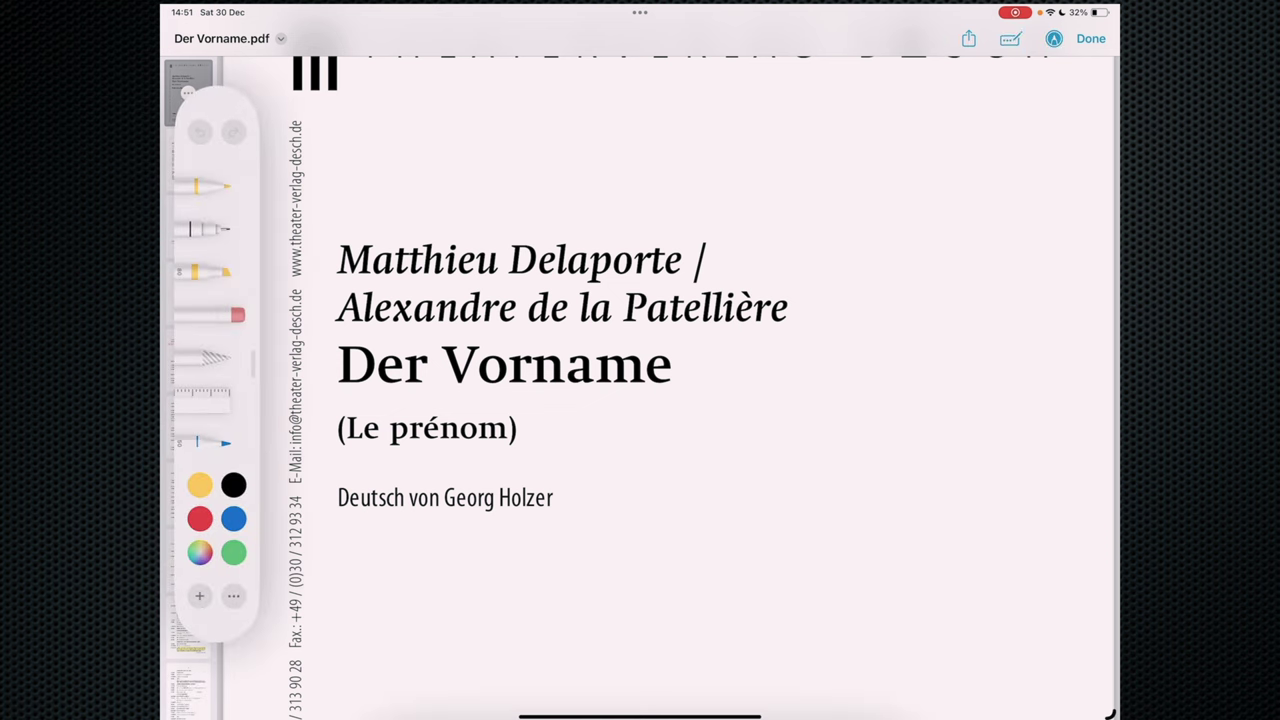
pyautogui.click(222, 315)
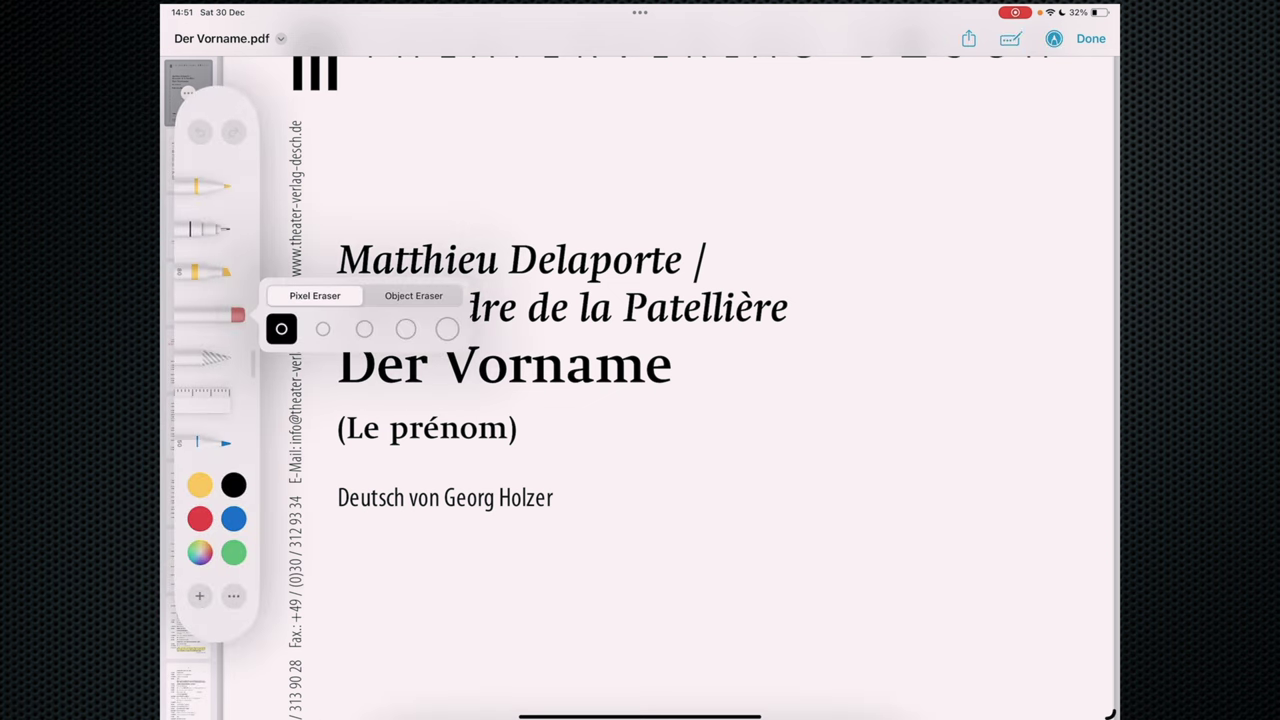
pyautogui.click(215, 271)
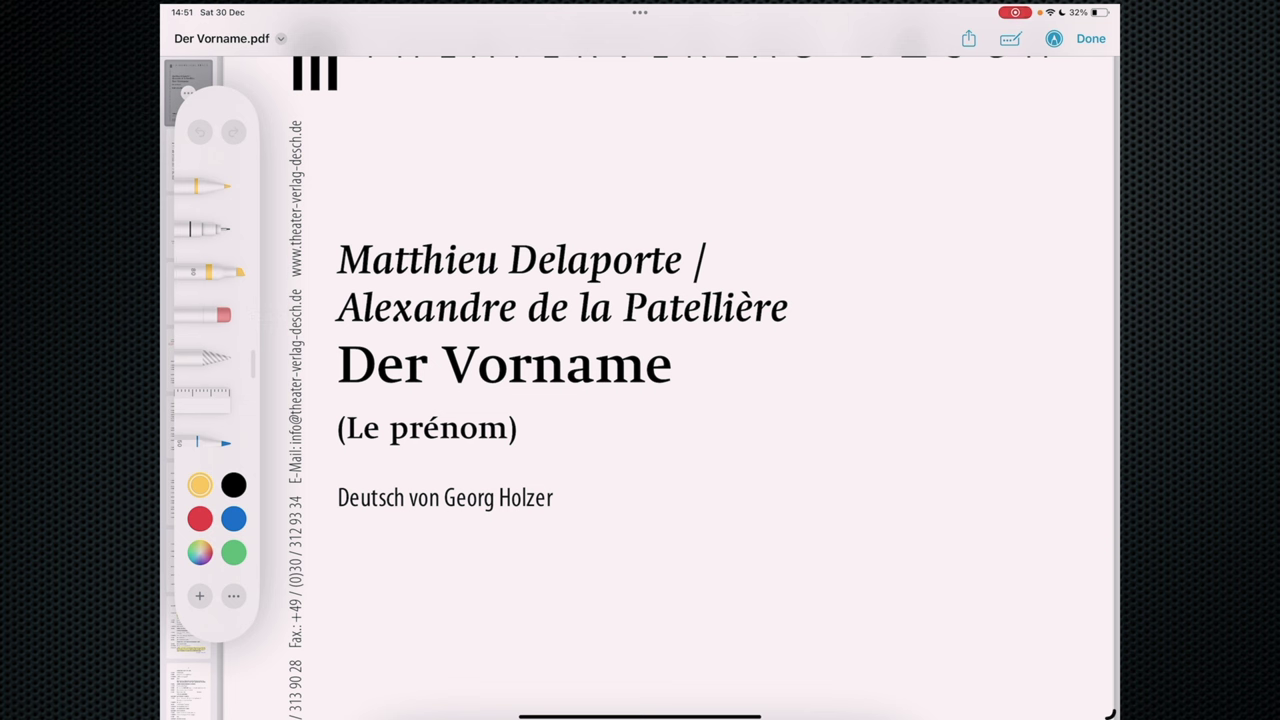
pyautogui.click(199, 596)
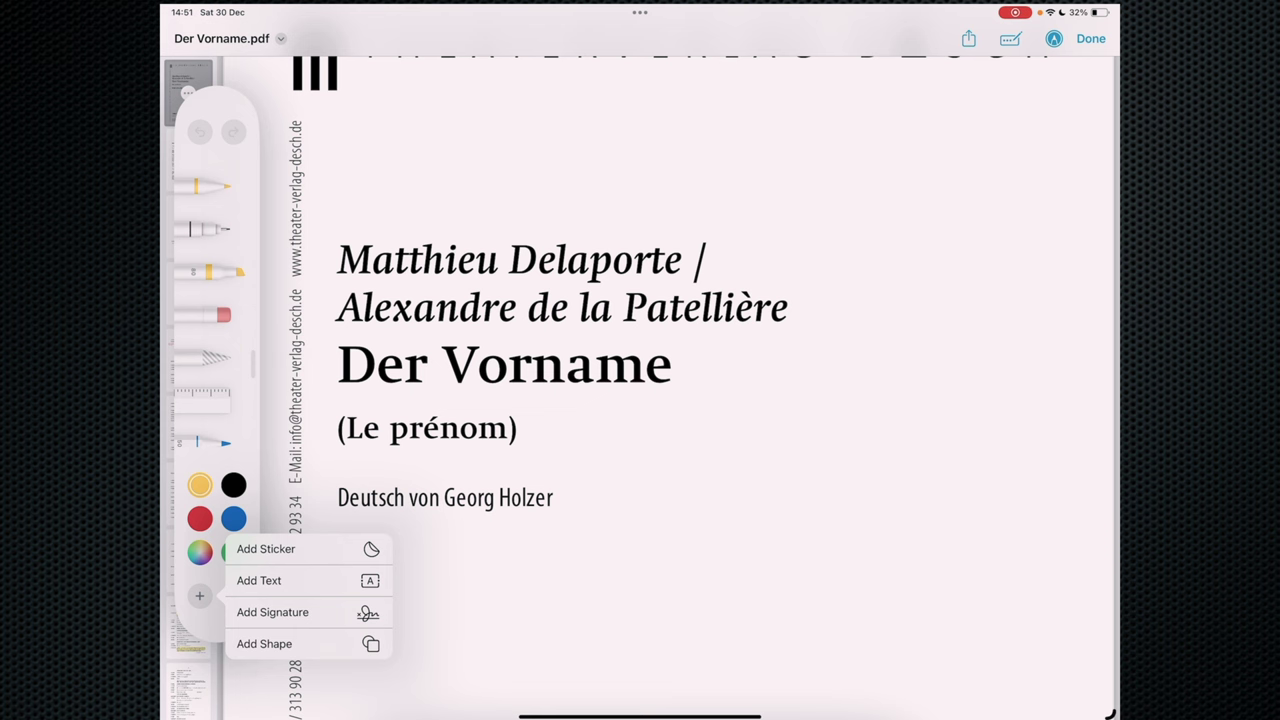
pyautogui.click(272, 612)
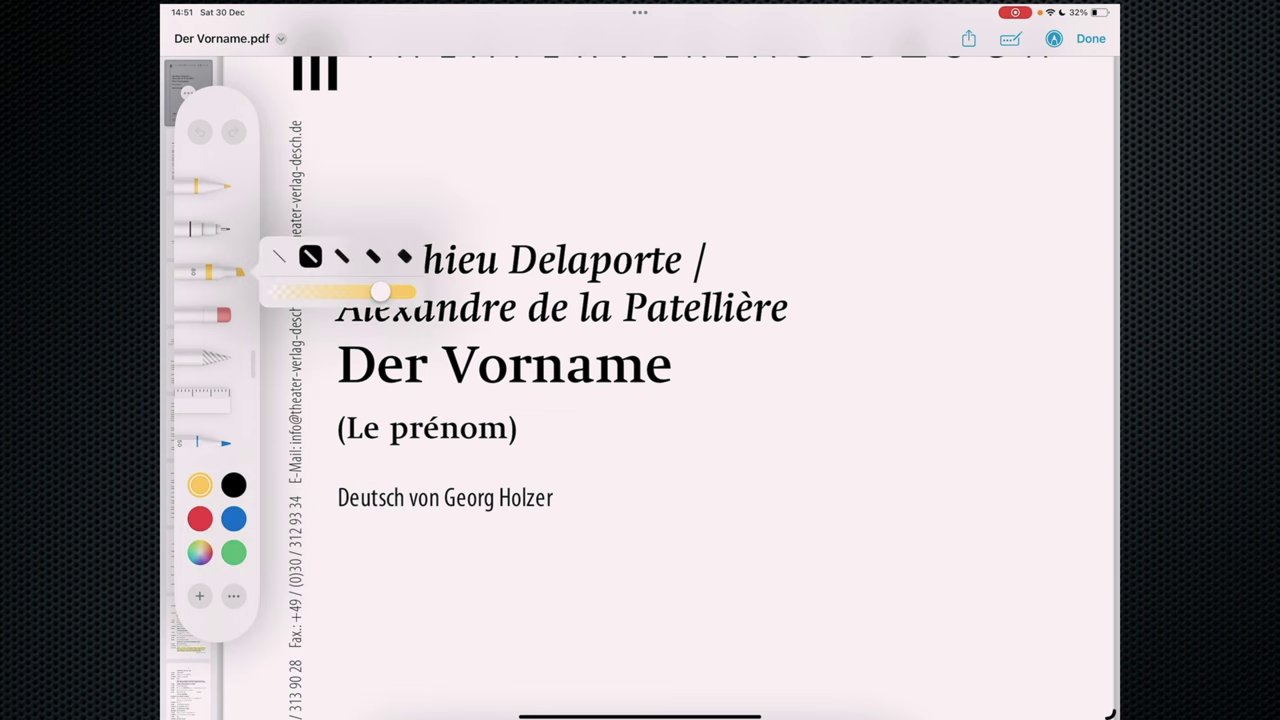
pyautogui.scroll(1, 677, 371)
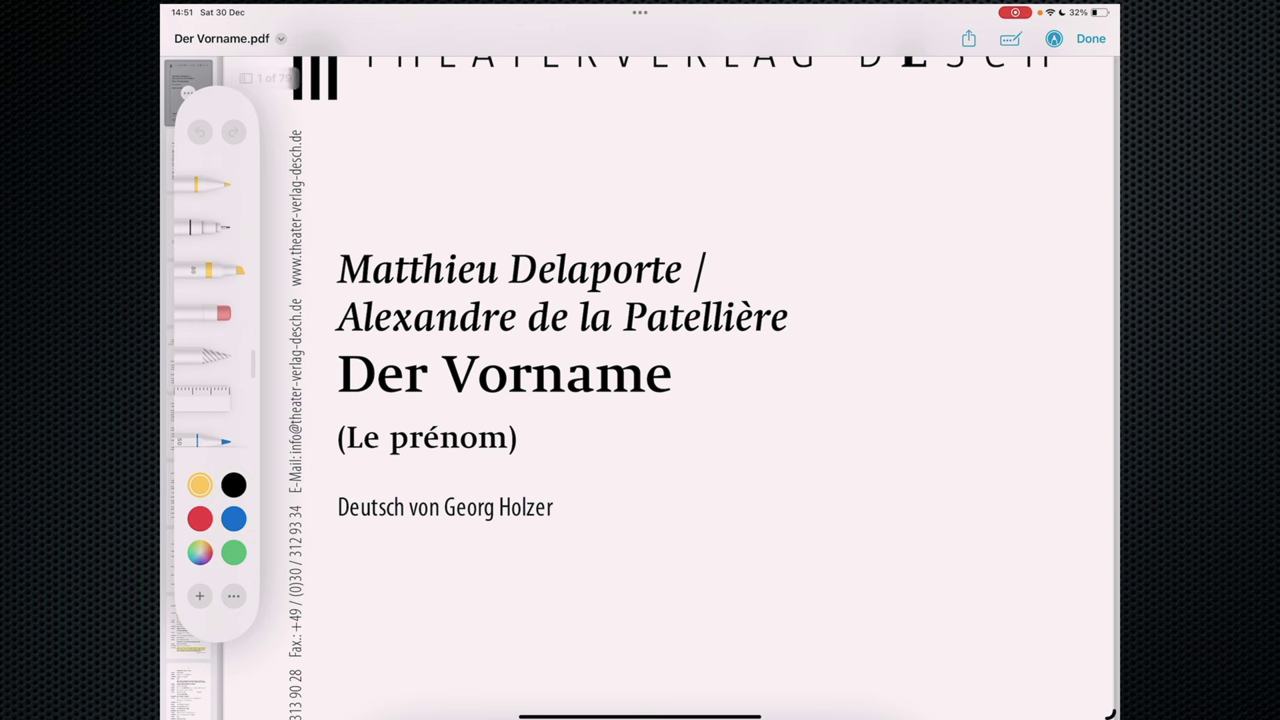
# Highlight the Der Vorname title in yellow, then close and reopen the full-screen PDF preview
pyautogui.moveTo(345, 375)
pyautogui.mouseDown()
pyautogui.moveTo(705, 380)
pyautogui.moveTo(495, 386)
pyautogui.mouseUp()
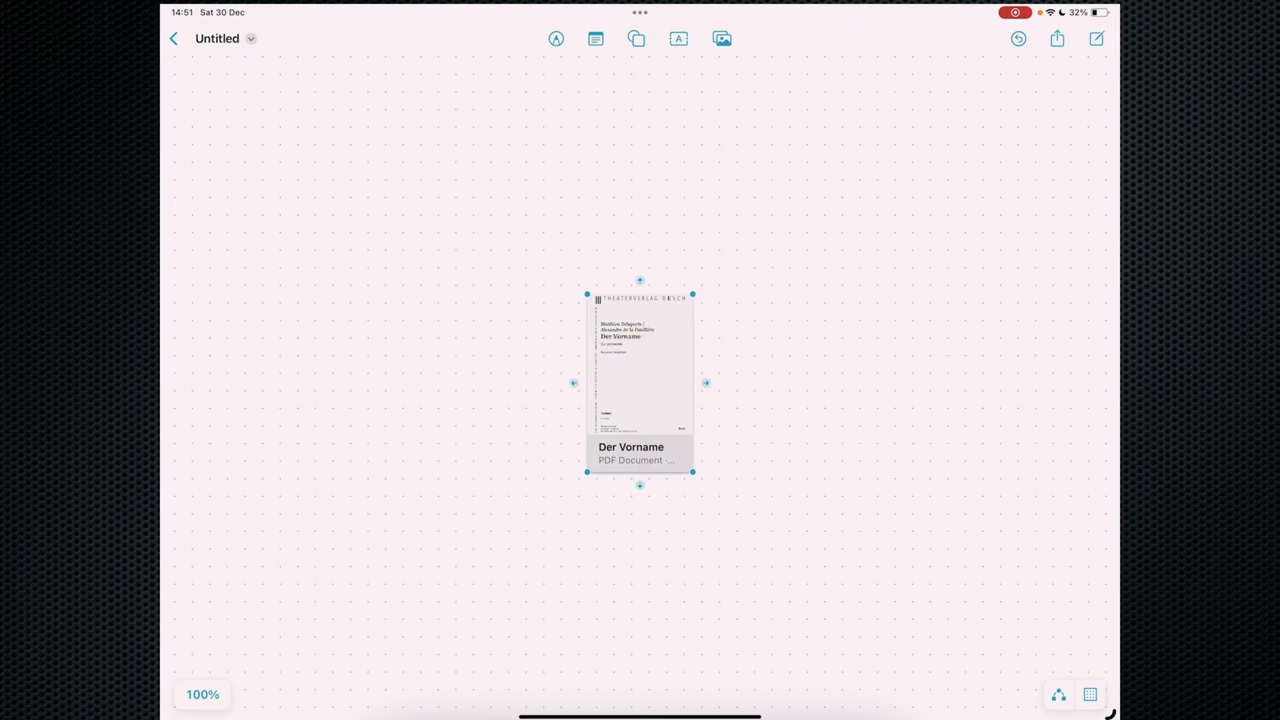
pyautogui.scroll(5, 640, 380)
pyautogui.scroll(3, 640, 380)
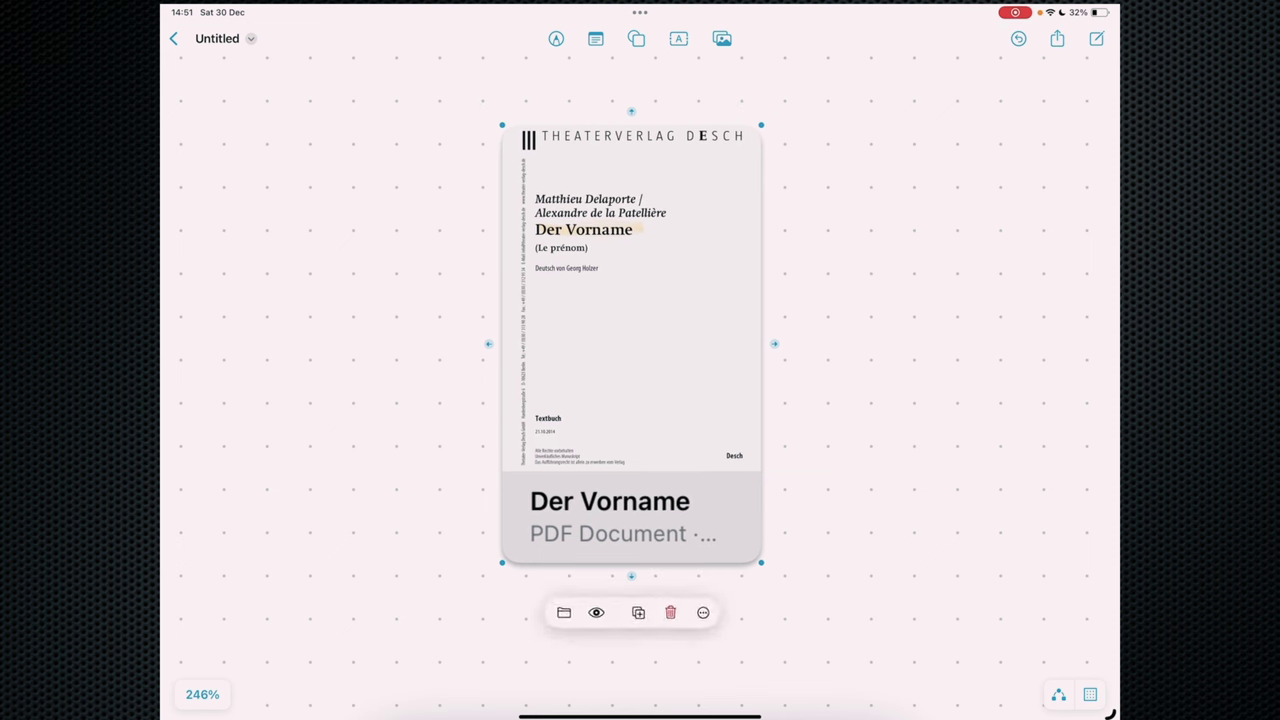
pyautogui.click(596, 612)
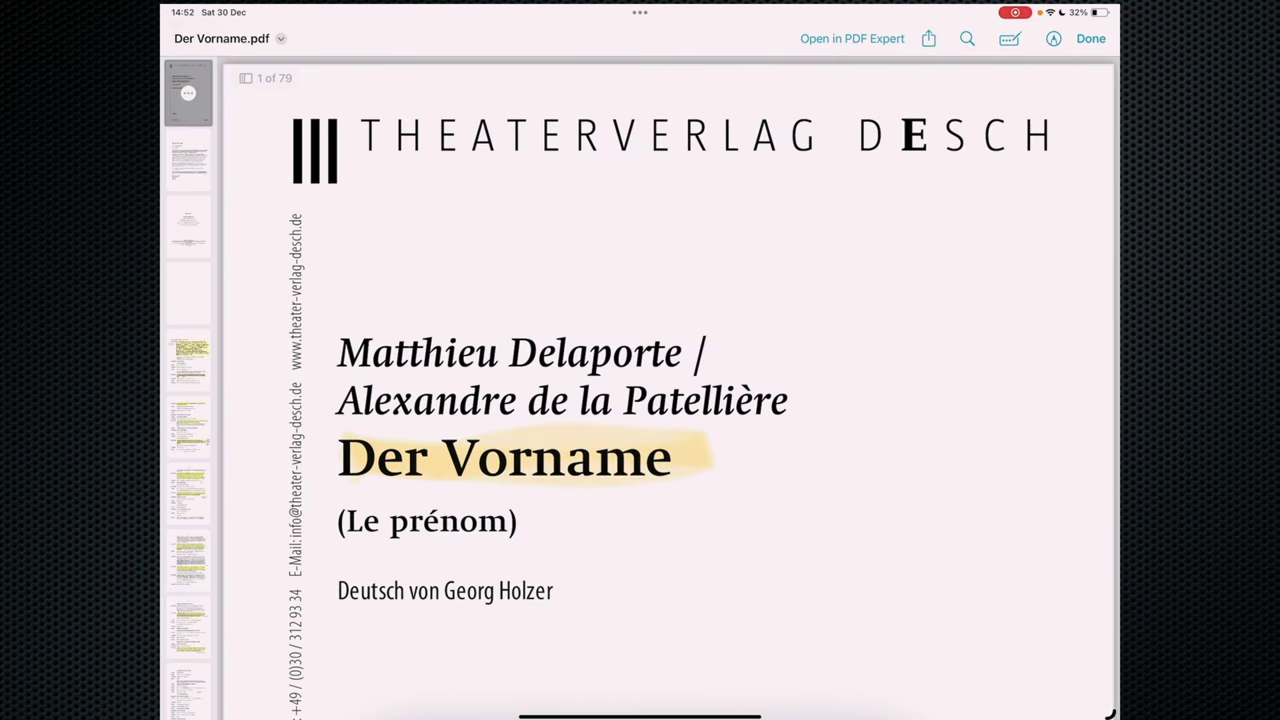
pyautogui.click(1091, 38)
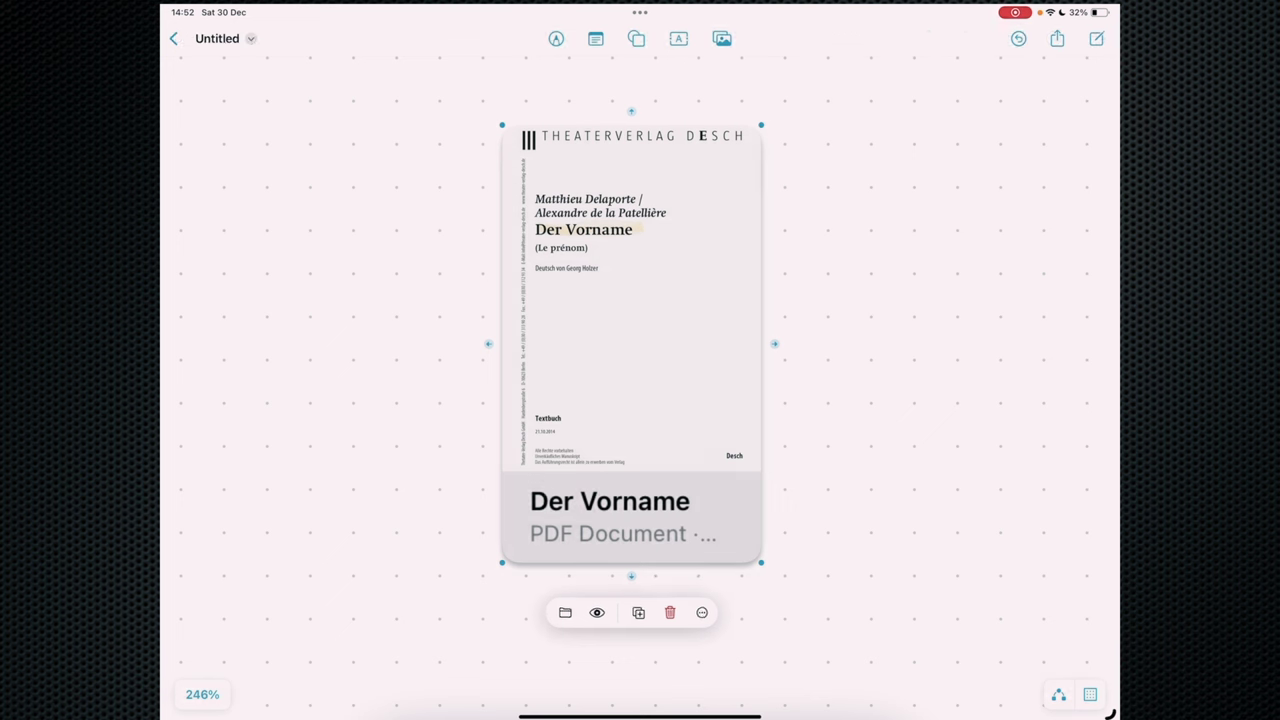
pyautogui.click(594, 614)
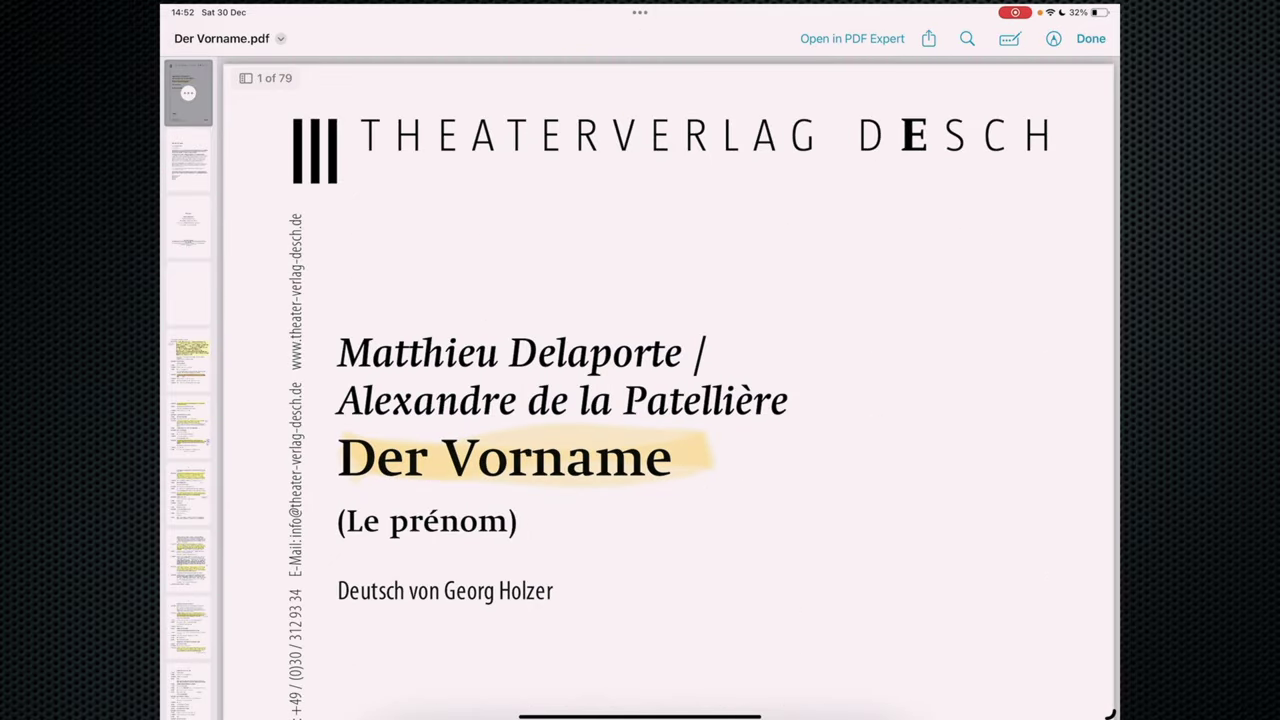
# Open and dismiss the PDF's share sheet, then close the highlighted preview
pyautogui.click(928, 38)
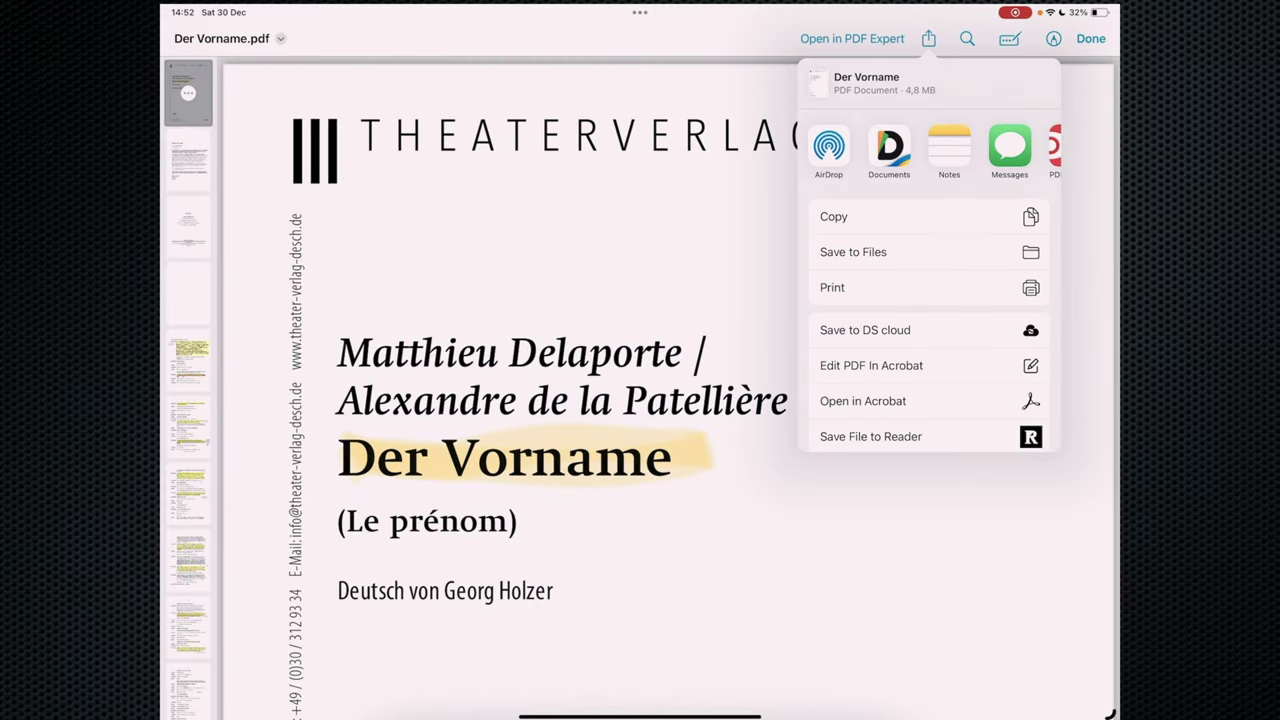
pyautogui.click(928, 38)
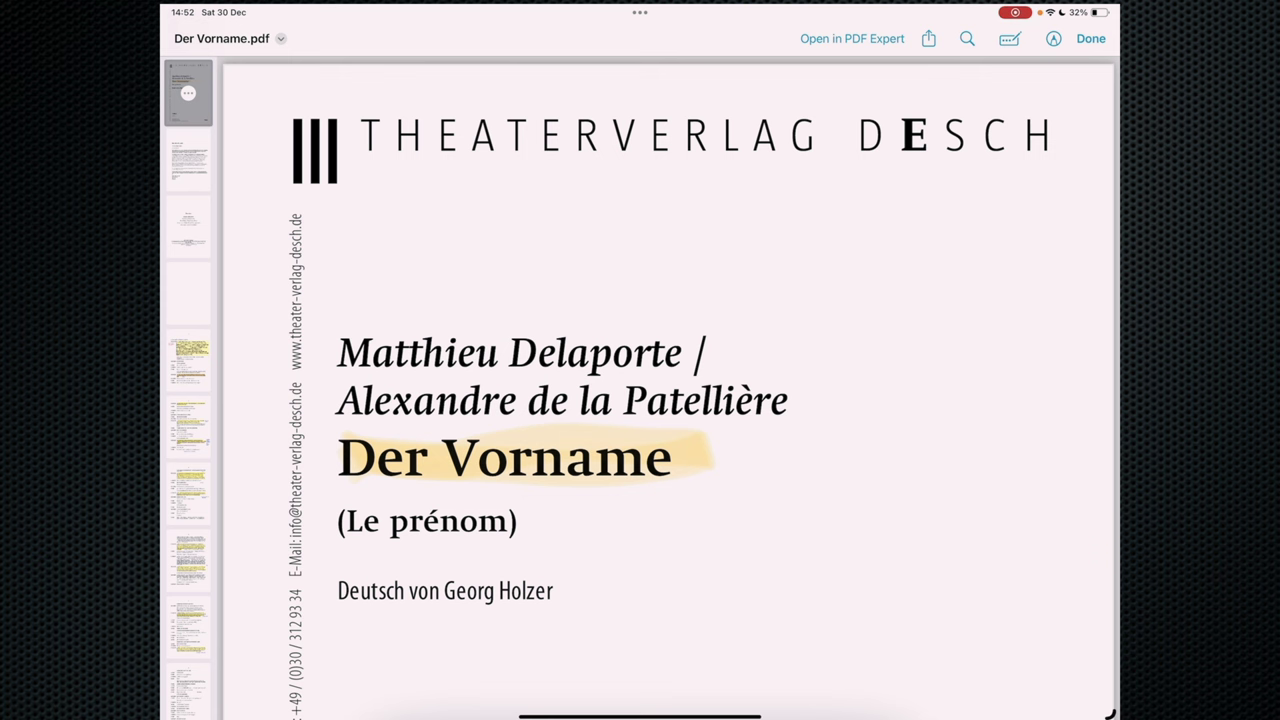
pyautogui.click(1091, 38)
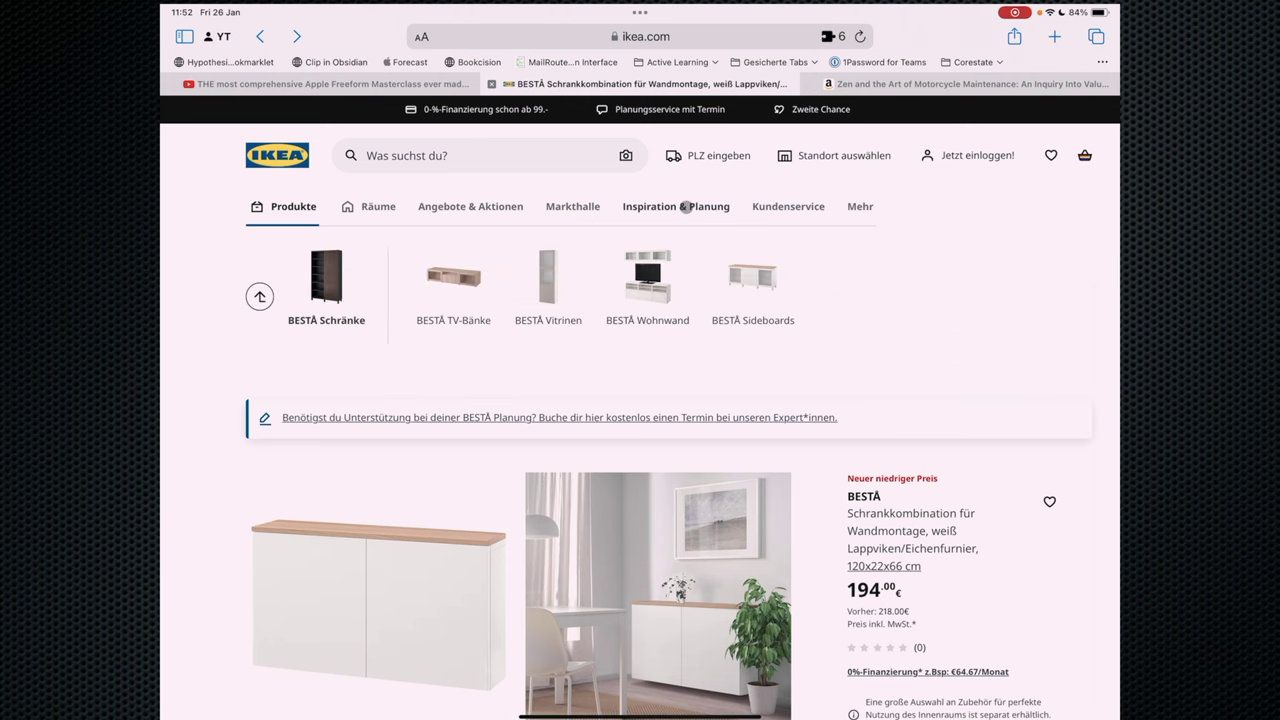
# Share the IKEA BESTÅ page to Freeform, saving it on the Check out Products for Home board
pyautogui.scroll(-2, 741, 126)
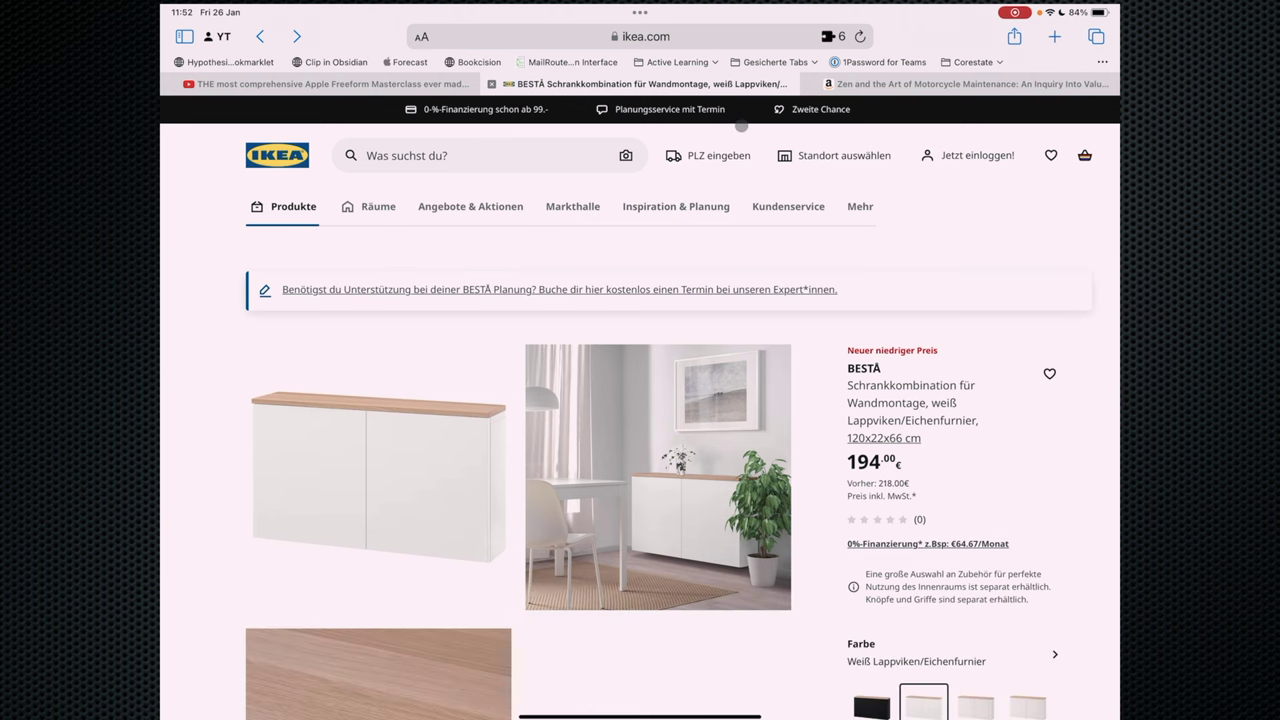
pyautogui.scroll(-2, 739, 205)
pyautogui.scroll(2, 739, 205)
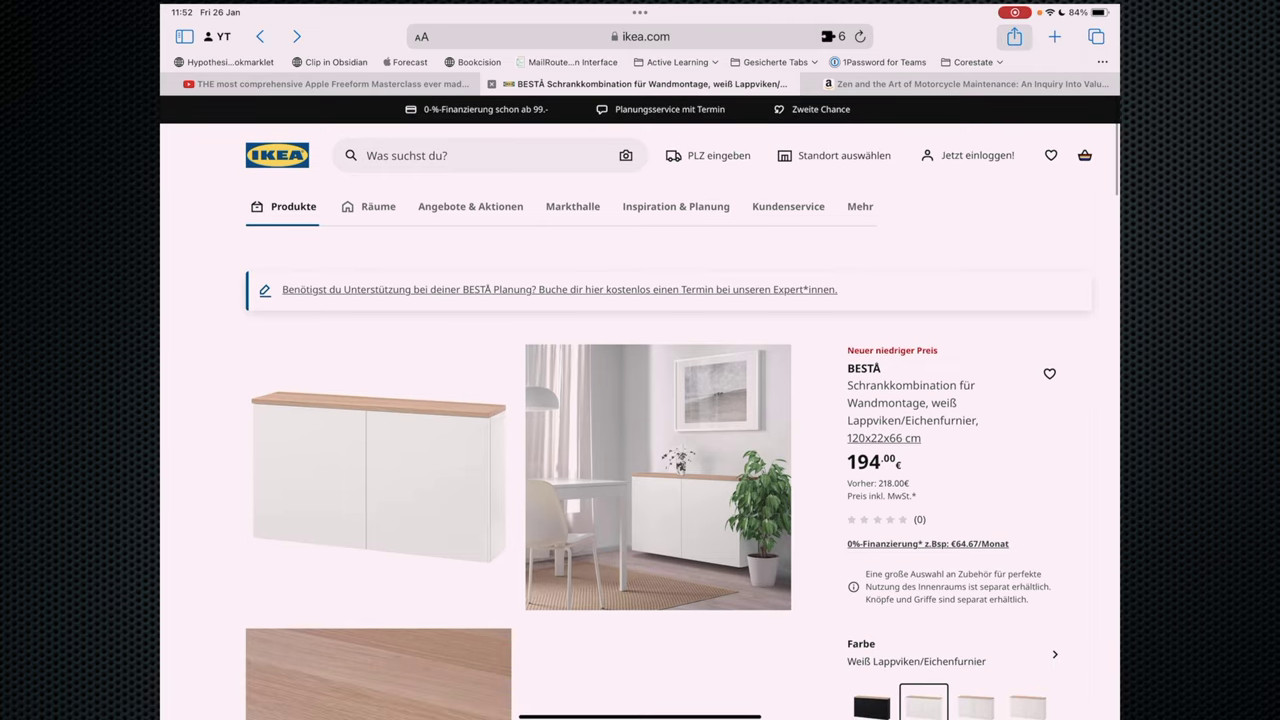
pyautogui.click(1014, 36)
pyautogui.click(1014, 36)
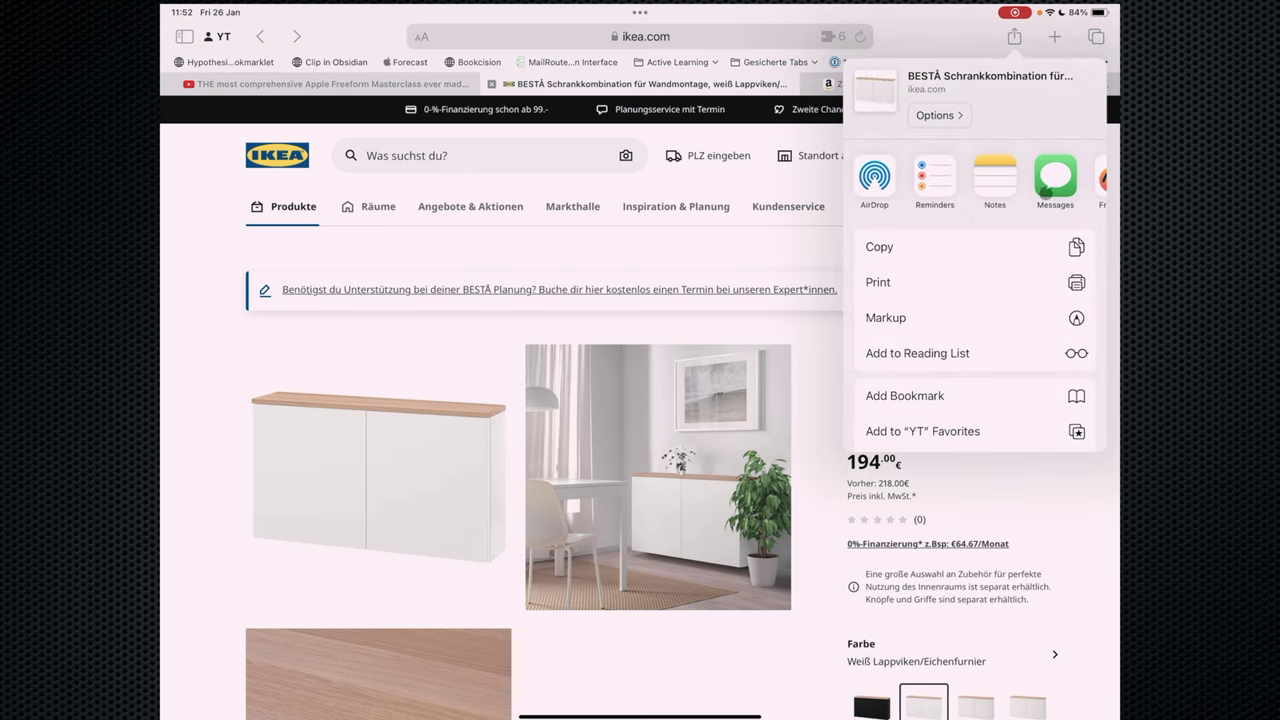
pyautogui.hscroll(3, 1040, 180)
pyautogui.click(1034, 176)
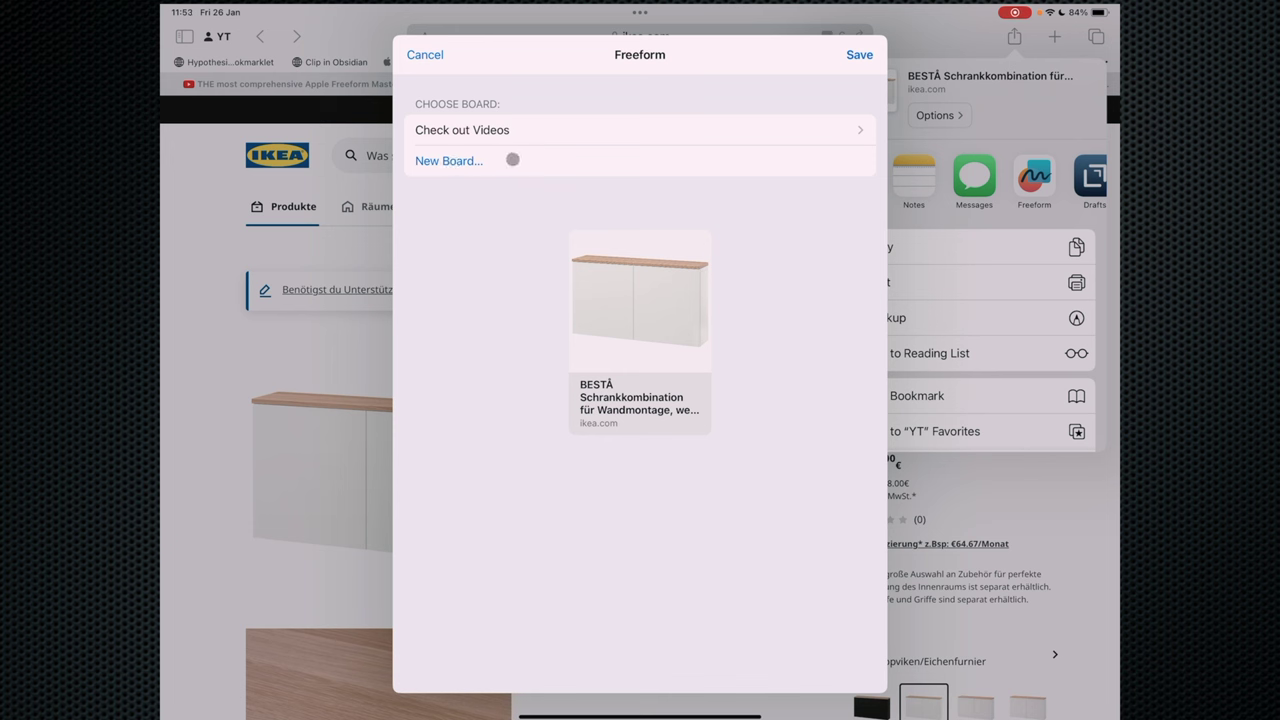
pyautogui.click(860, 126)
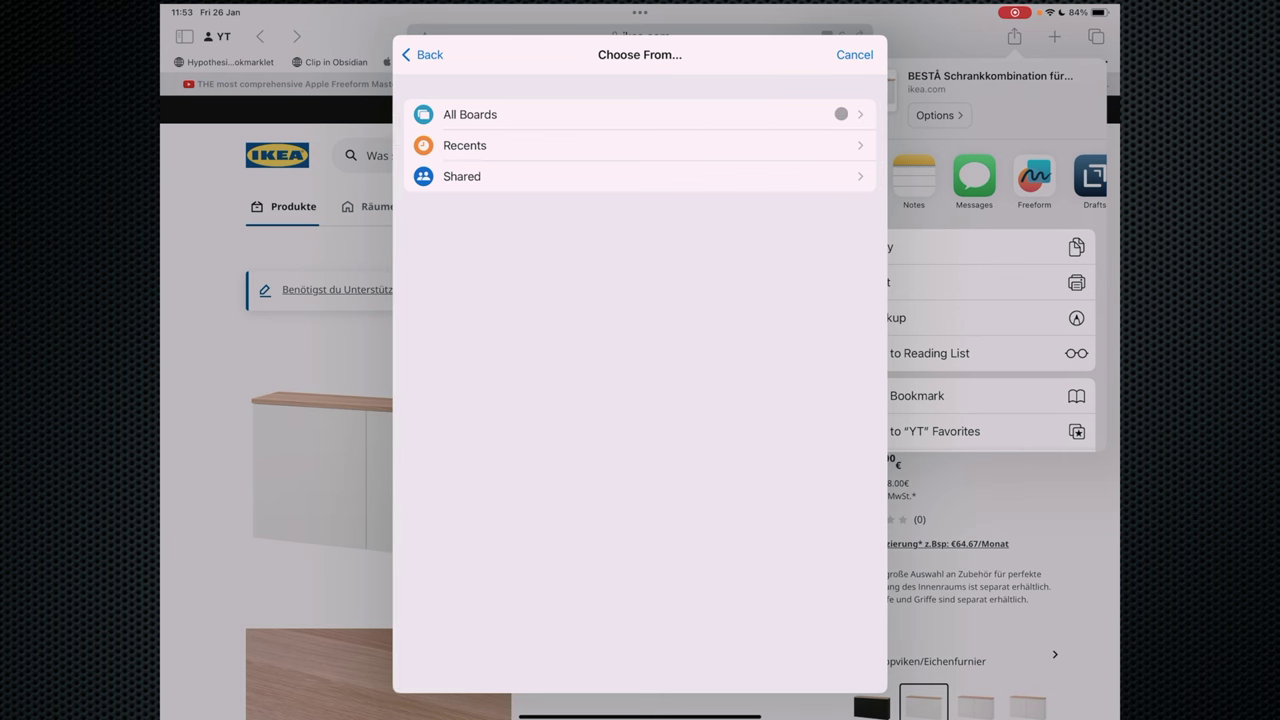
pyautogui.click(841, 114)
pyautogui.click(734, 243)
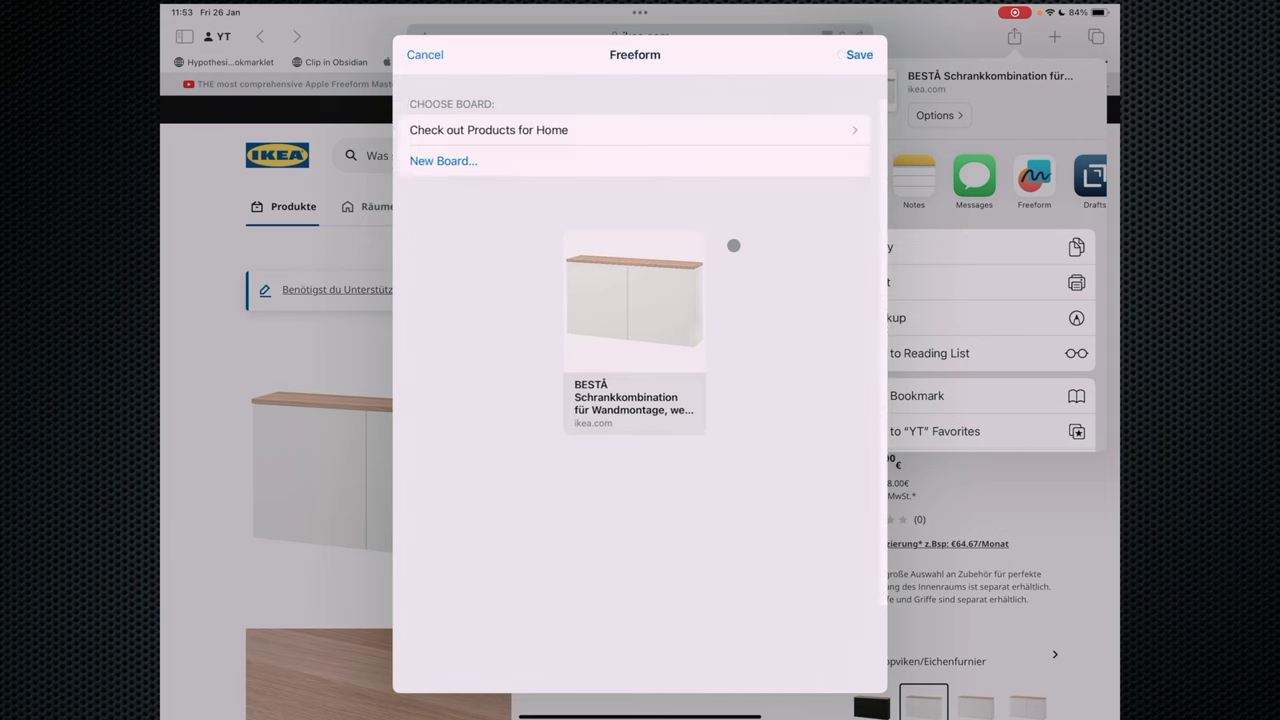
pyautogui.click(860, 53)
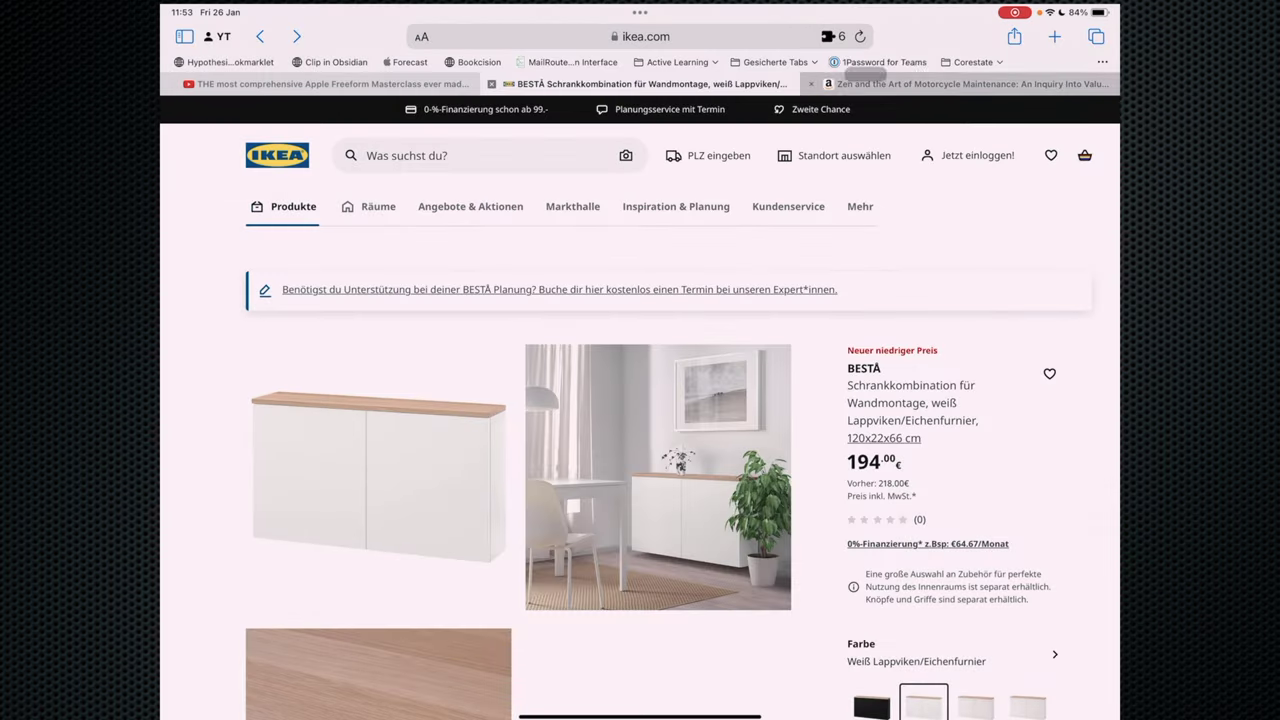
# In Freeform, drag the BESTÅ cabinet card beside the blue Büro group and deselect it
pyautogui.press('super+Tab')
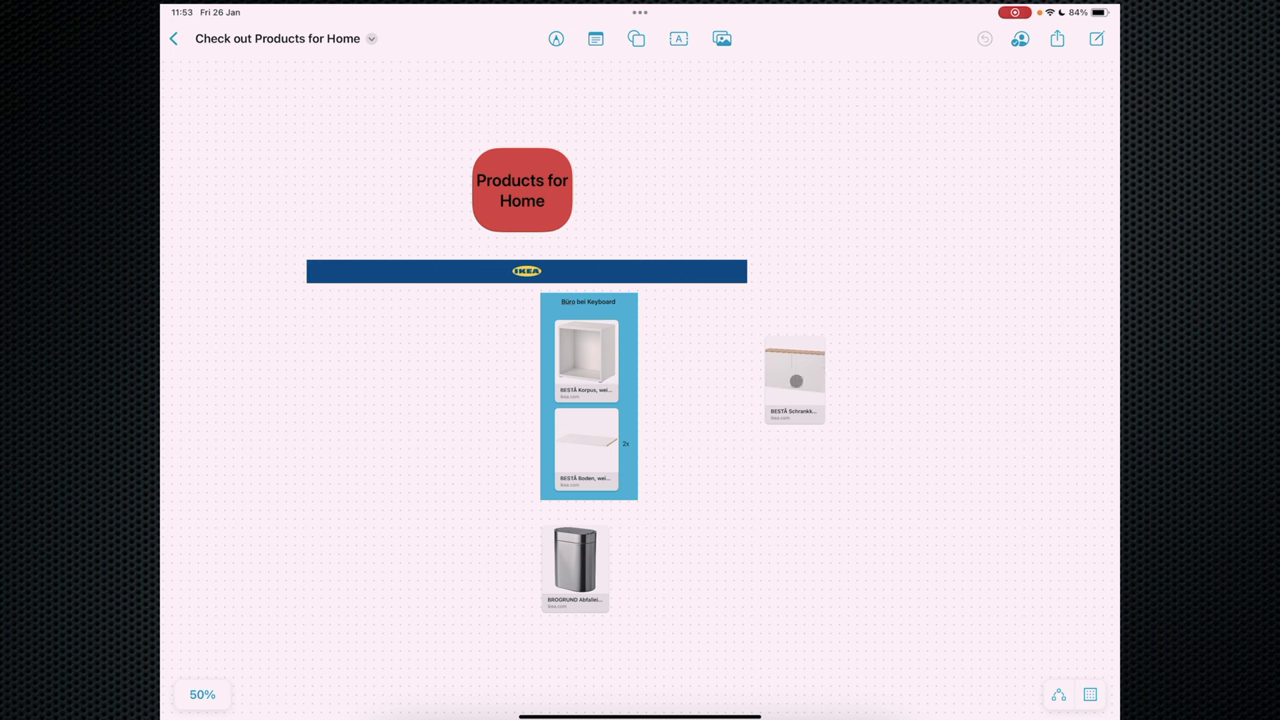
pyautogui.moveTo(793, 392)
pyautogui.mouseDown()
pyautogui.moveTo(687, 346)
pyautogui.moveTo(711, 392)
pyautogui.moveTo(689, 326)
pyautogui.mouseUp()
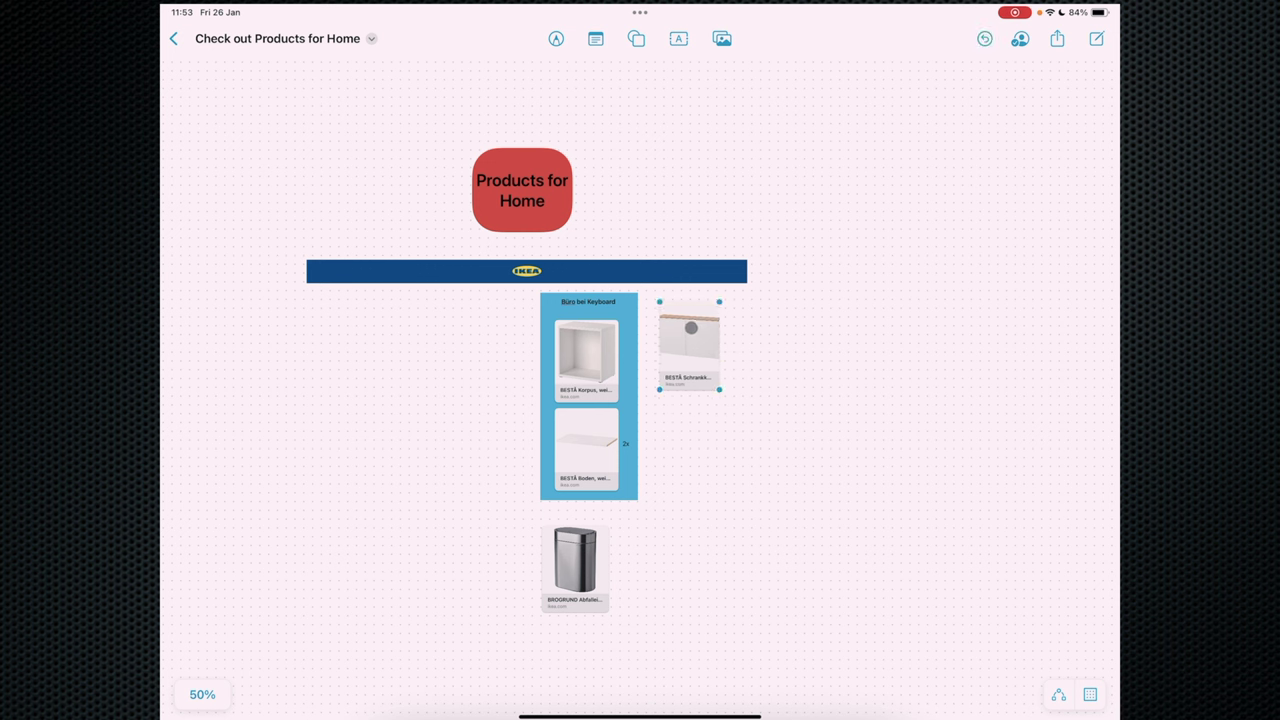
pyautogui.click(772, 353)
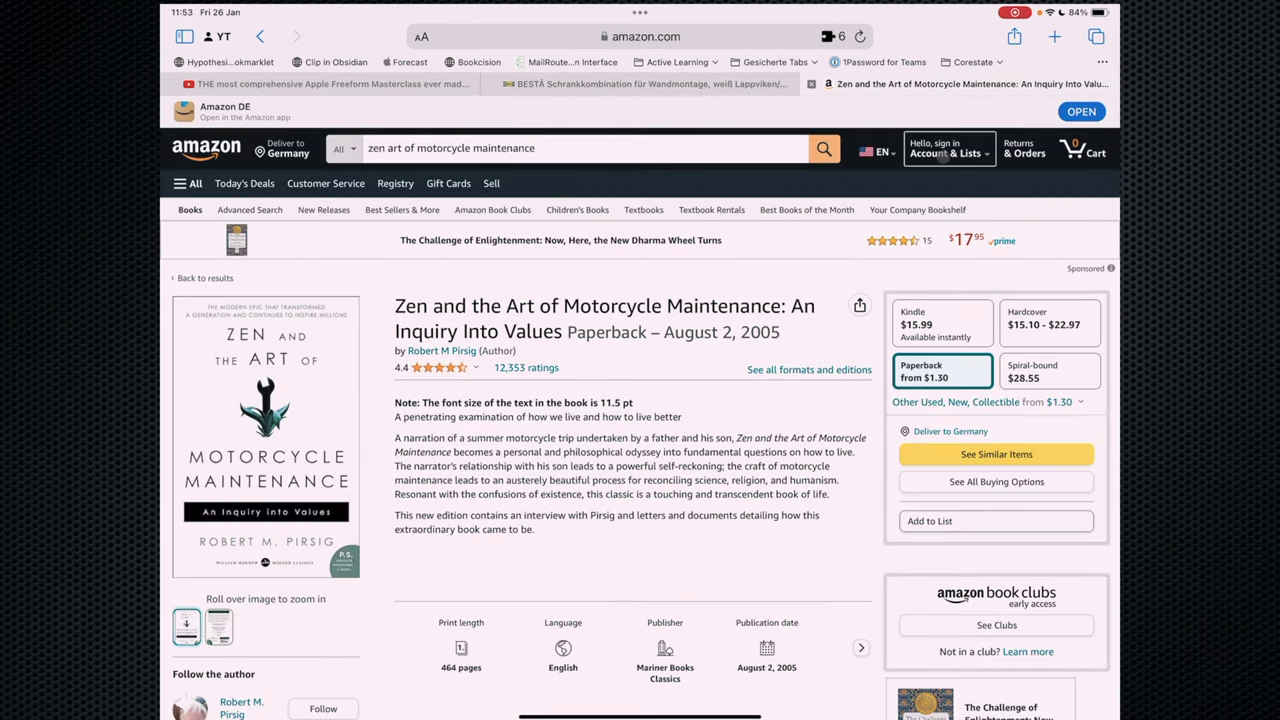
# Share the Zen and the Art of Motorcycle Maintenance page to Freeform's Check out Books board
pyautogui.click(1014, 36)
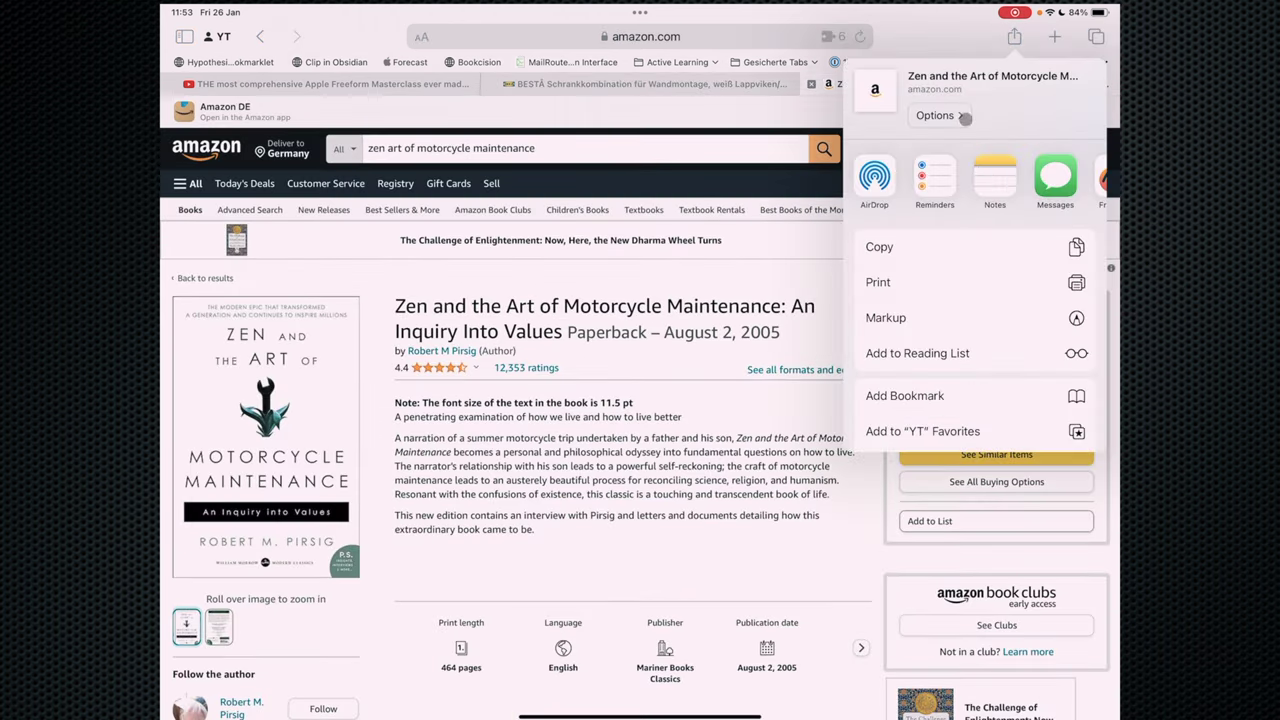
pyautogui.hscroll(2, 925, 190)
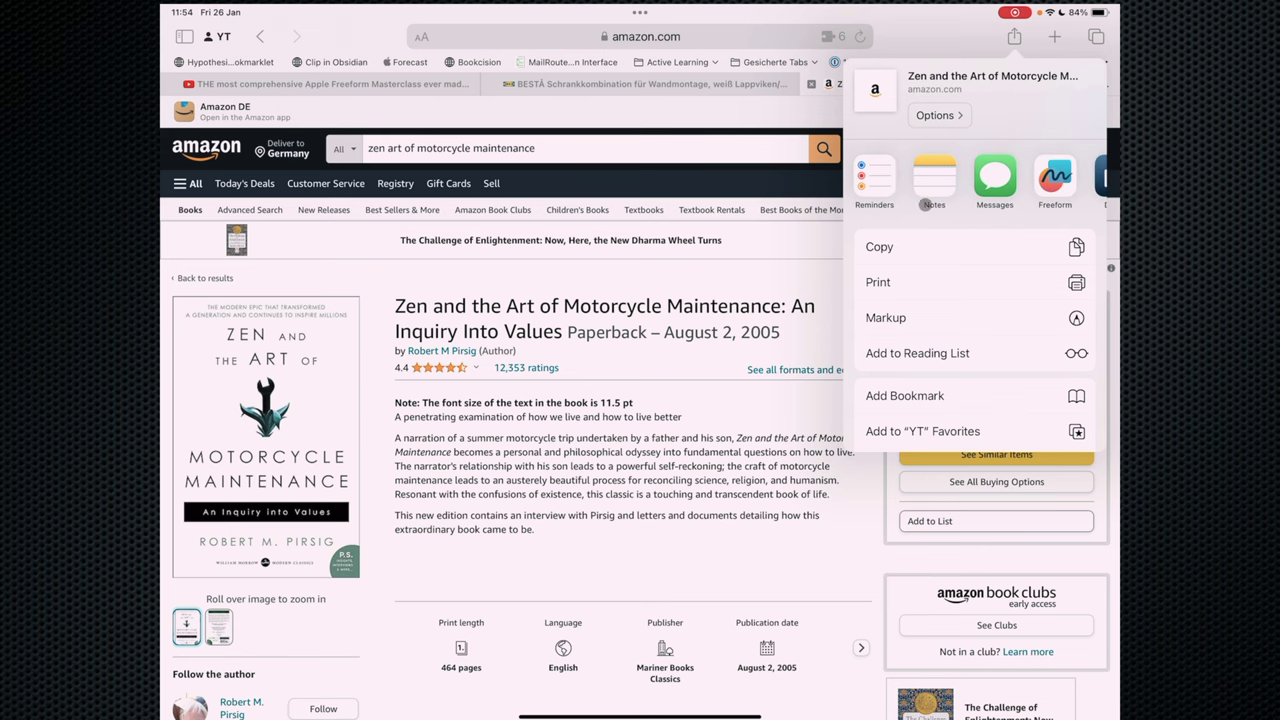
pyautogui.click(1045, 185)
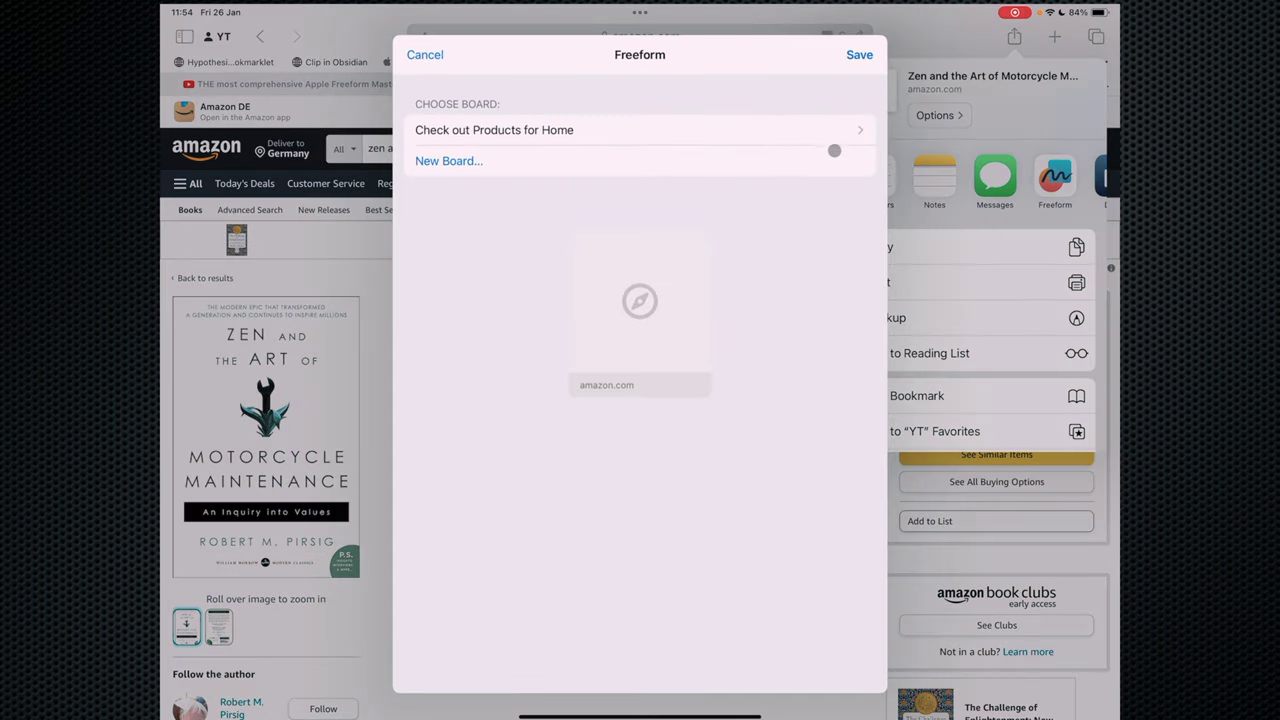
pyautogui.click(862, 131)
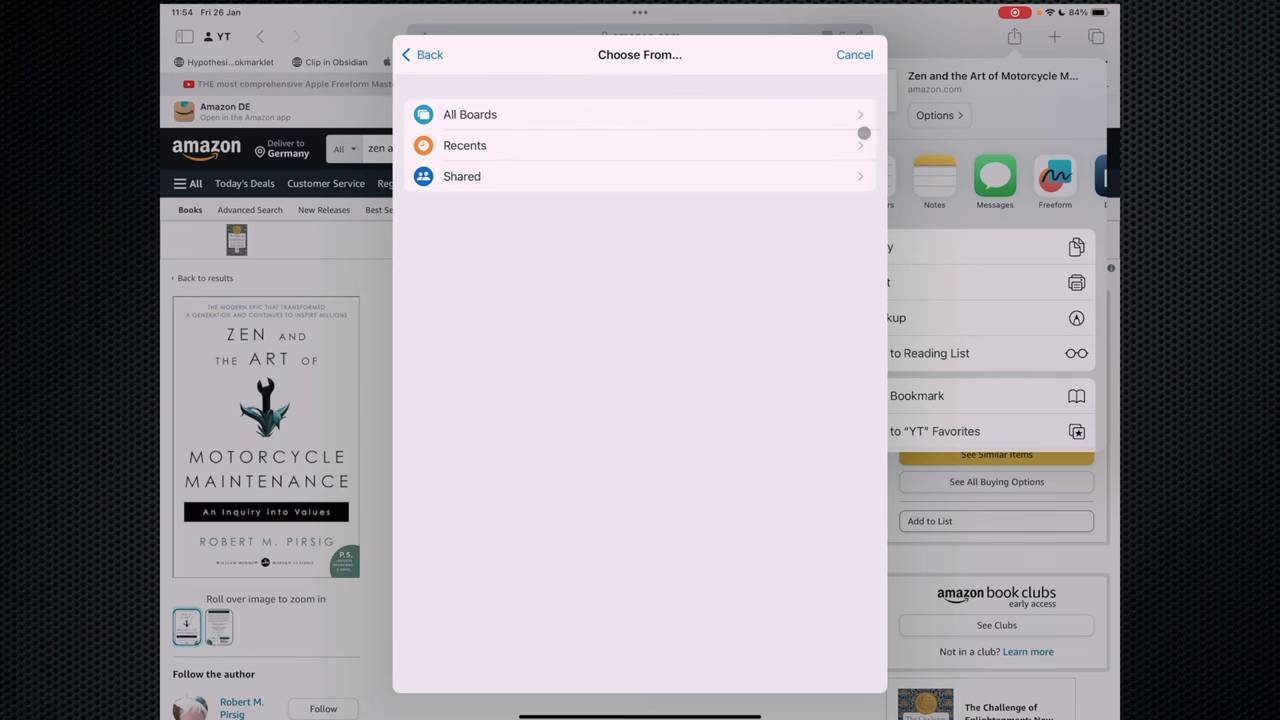
pyautogui.click(860, 112)
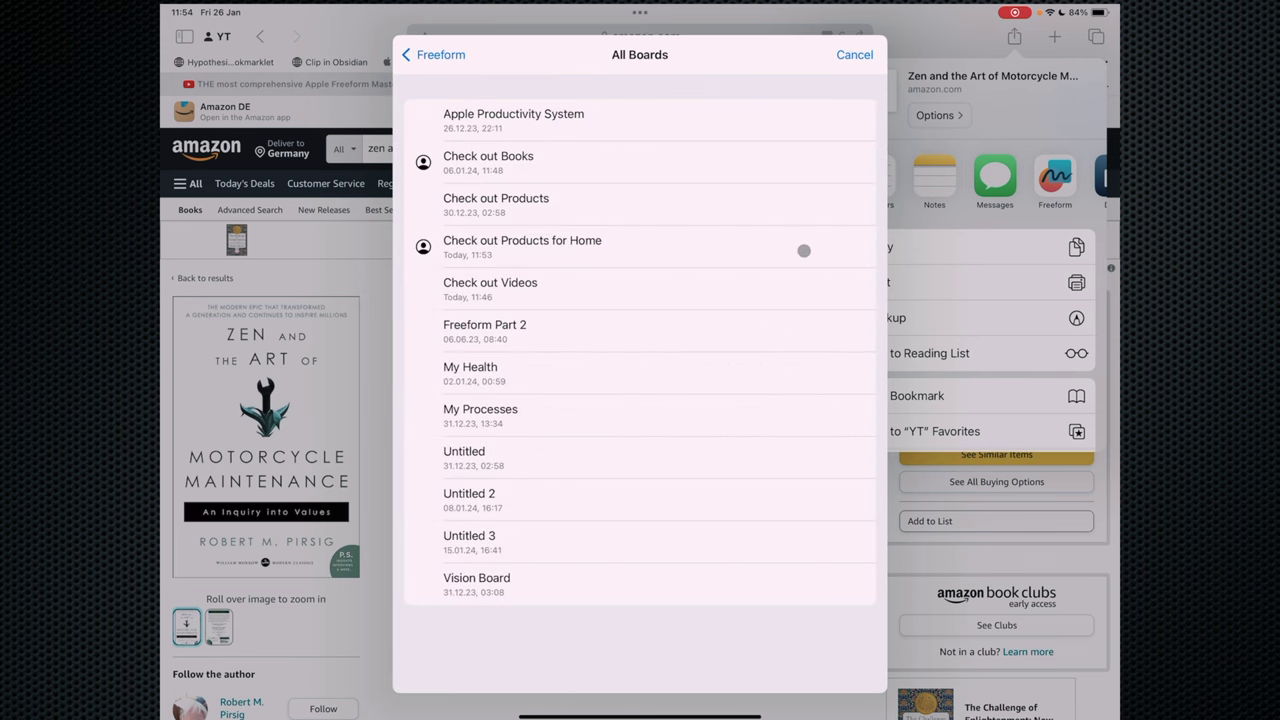
pyautogui.click(803, 155)
pyautogui.click(859, 54)
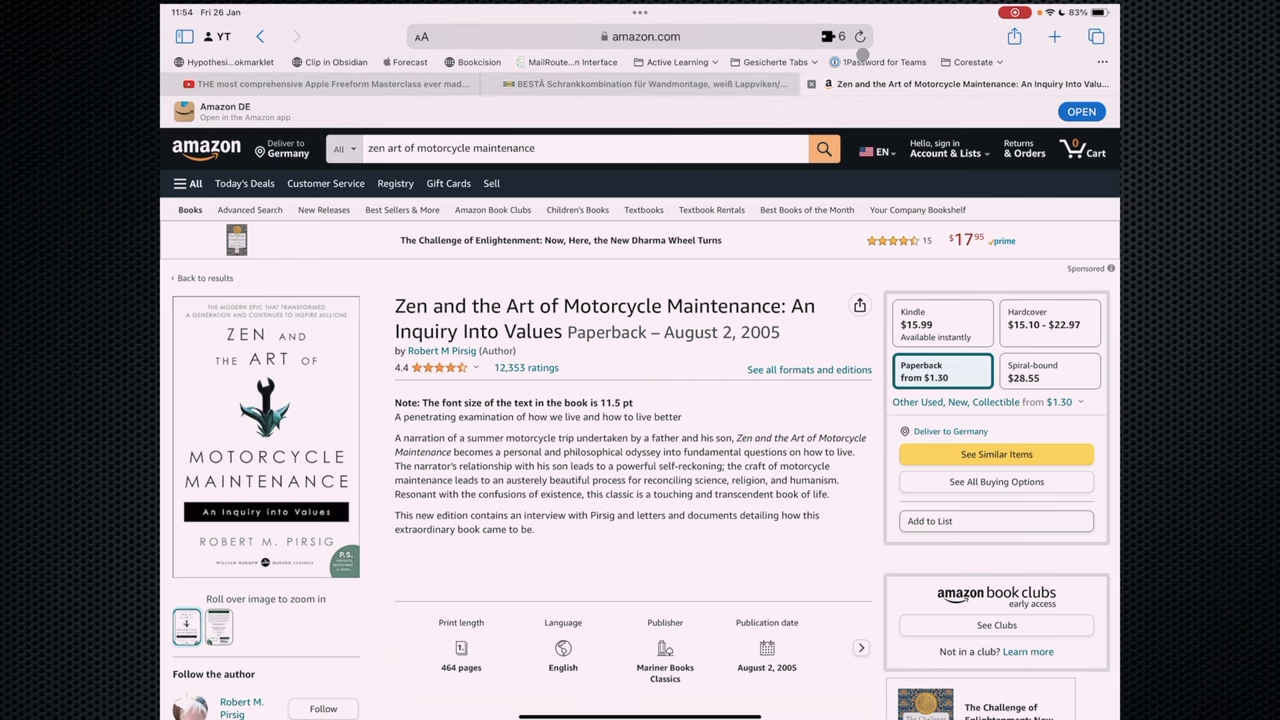
pyautogui.press('super+Tab')
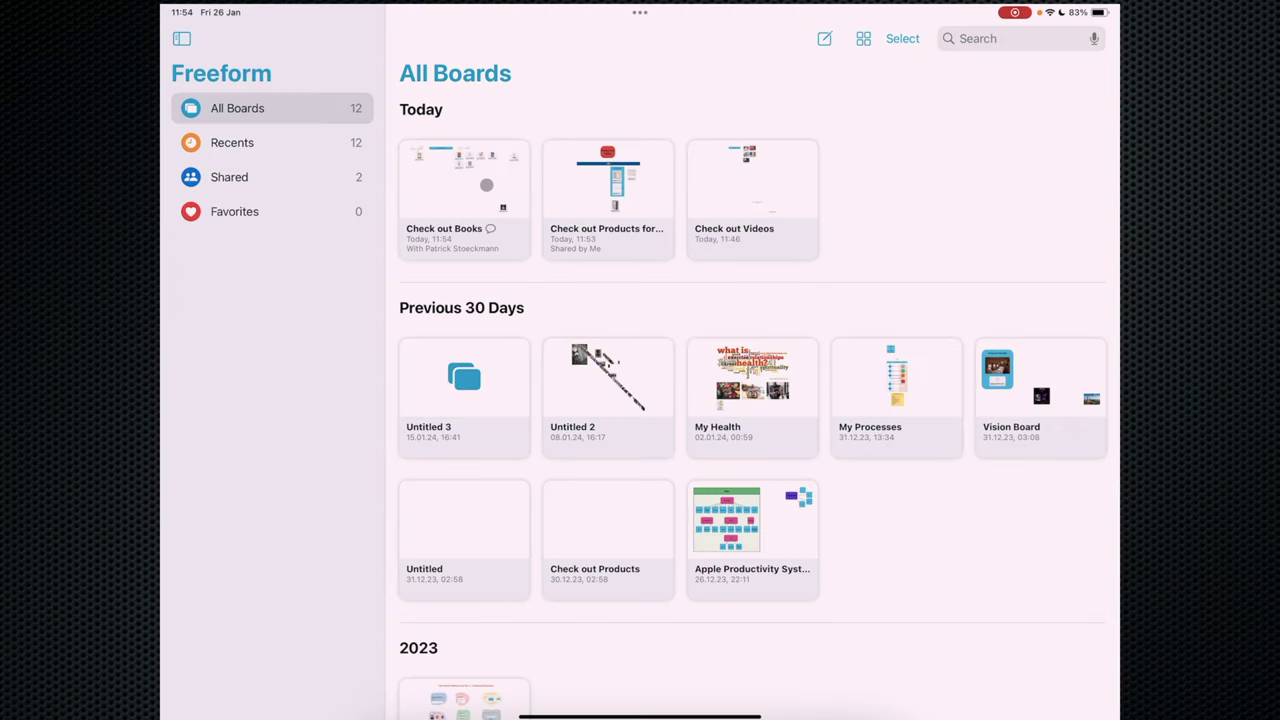
# Open Check out Books and drag the Zen card into the second row of book cards
pyautogui.click(522, 175)
pyautogui.hscroll(2, 810, 239)
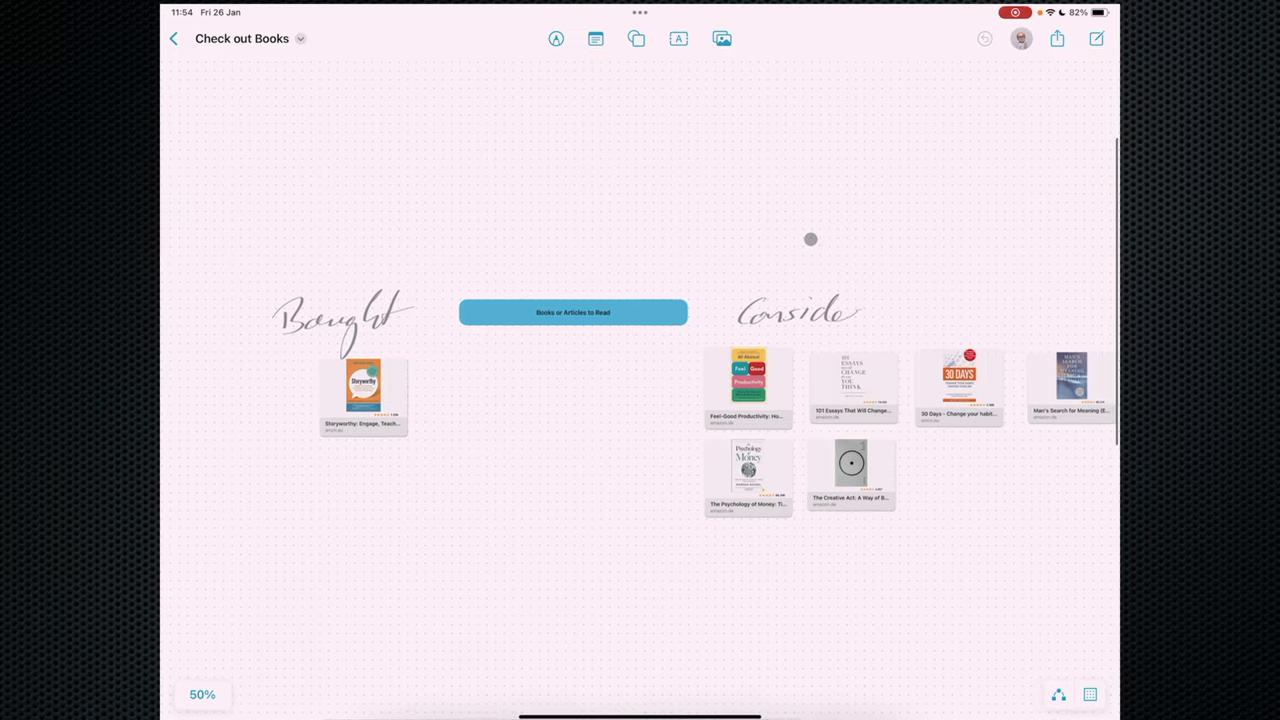
pyautogui.hscroll(5, 810, 239)
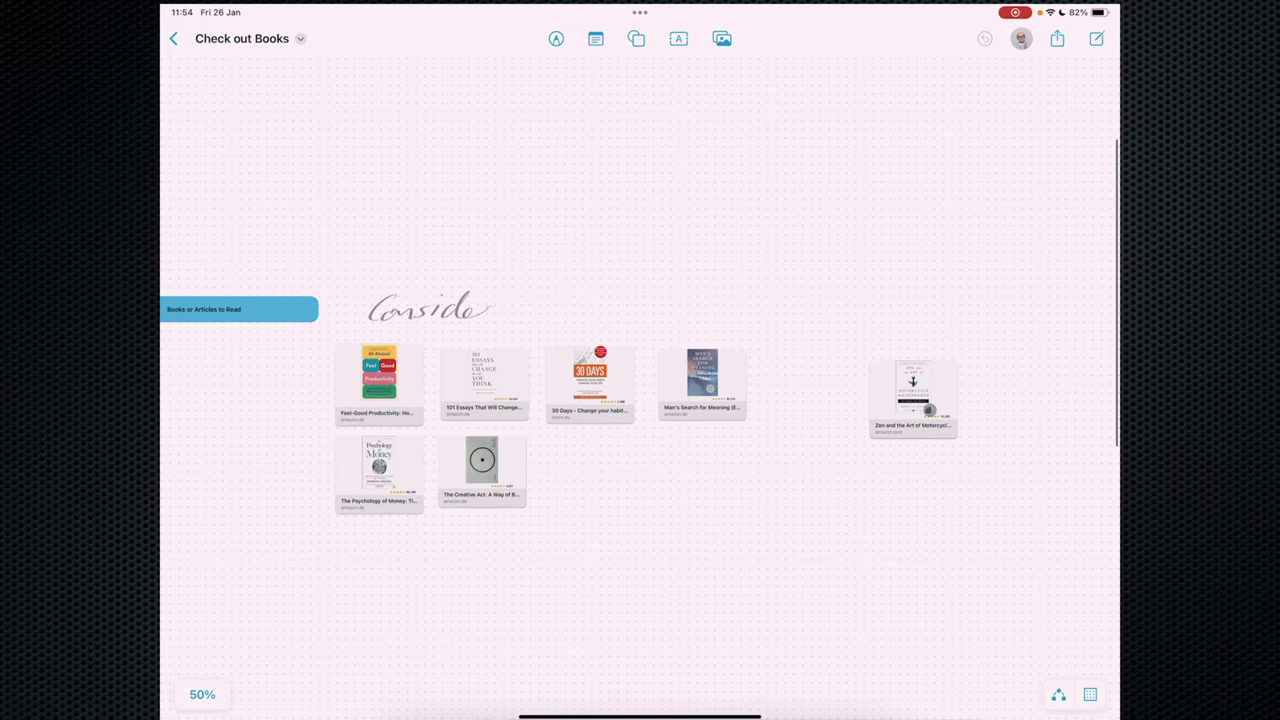
pyautogui.moveTo(926, 406); pyautogui.dragTo(815, 388)
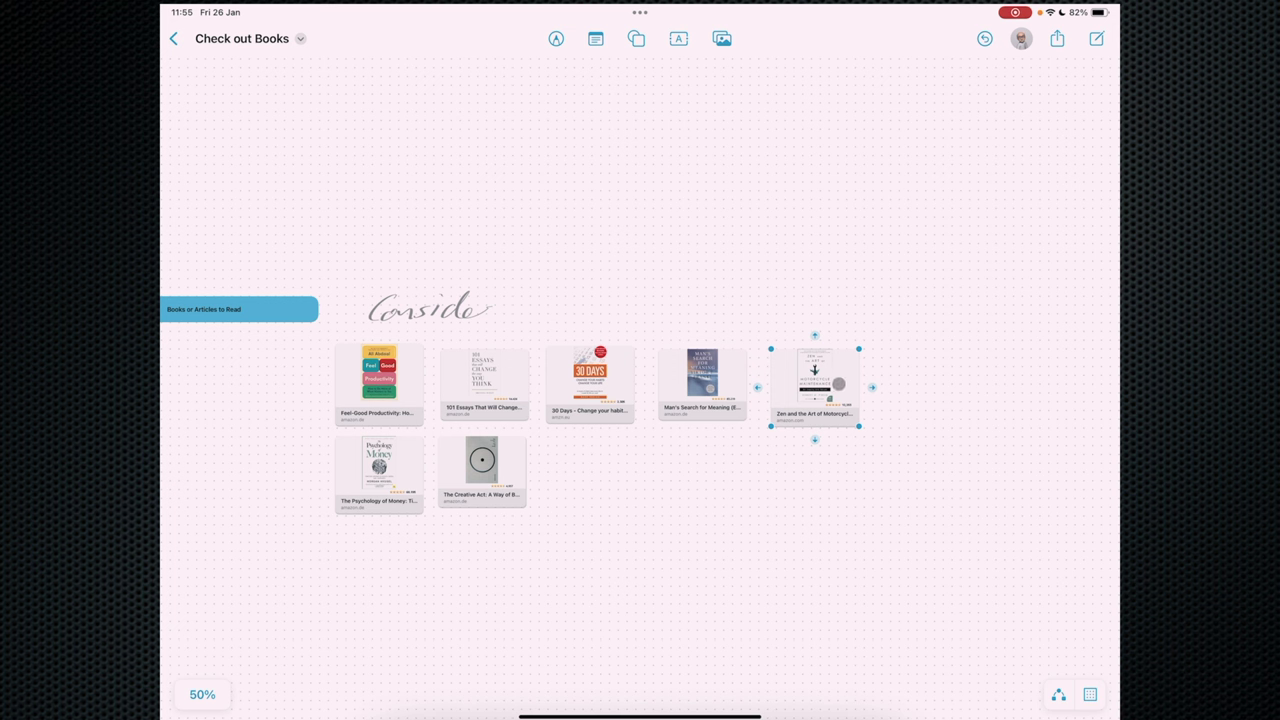
pyautogui.moveTo(838, 384)
pyautogui.mouseDown()
pyautogui.moveTo(746, 453)
pyautogui.moveTo(606, 470)
pyautogui.mouseUp()
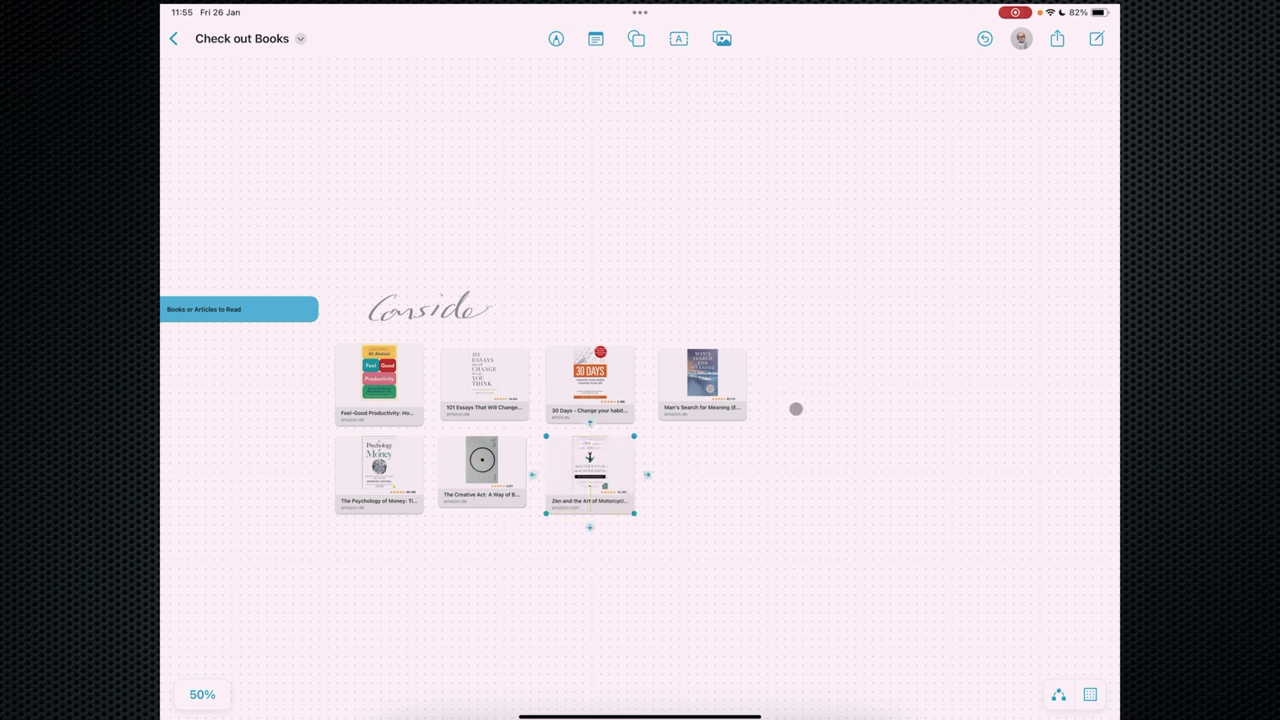
# Create a collaboration invite link for the McDonald's Macbeth Sandwich note via Freeform sharing
pyautogui.press('super+Tab')
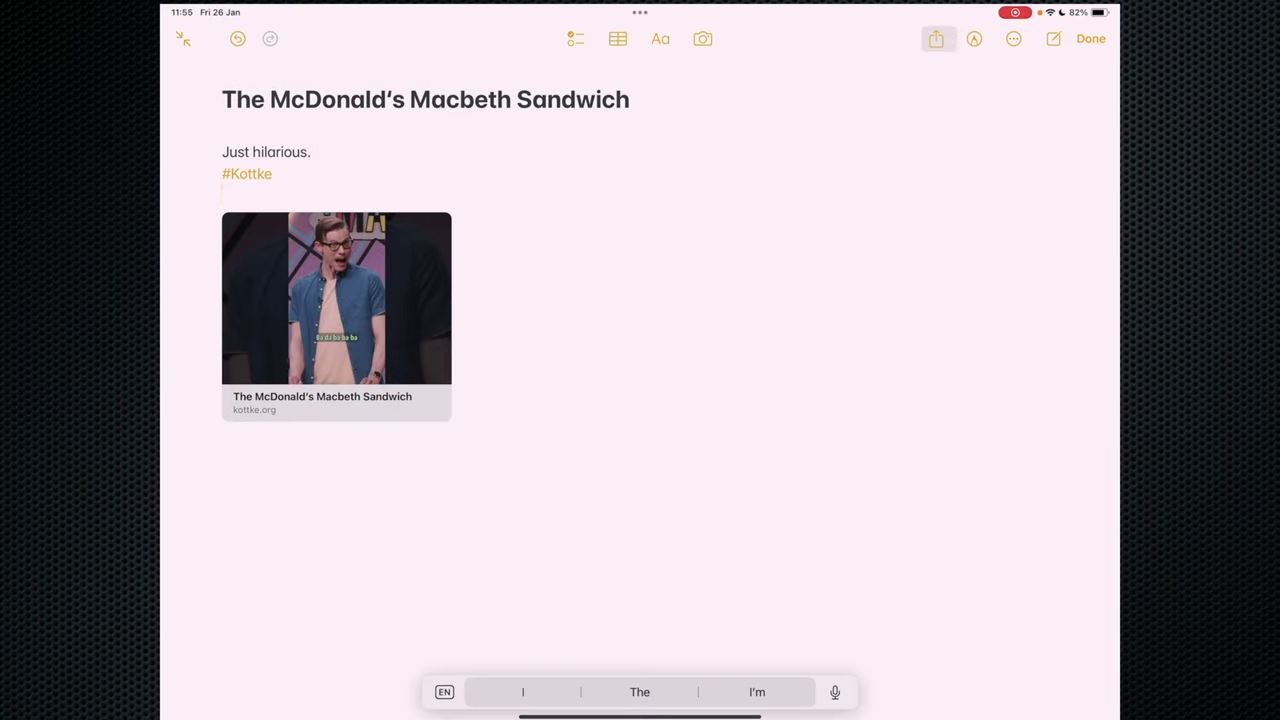
pyautogui.click(935, 38)
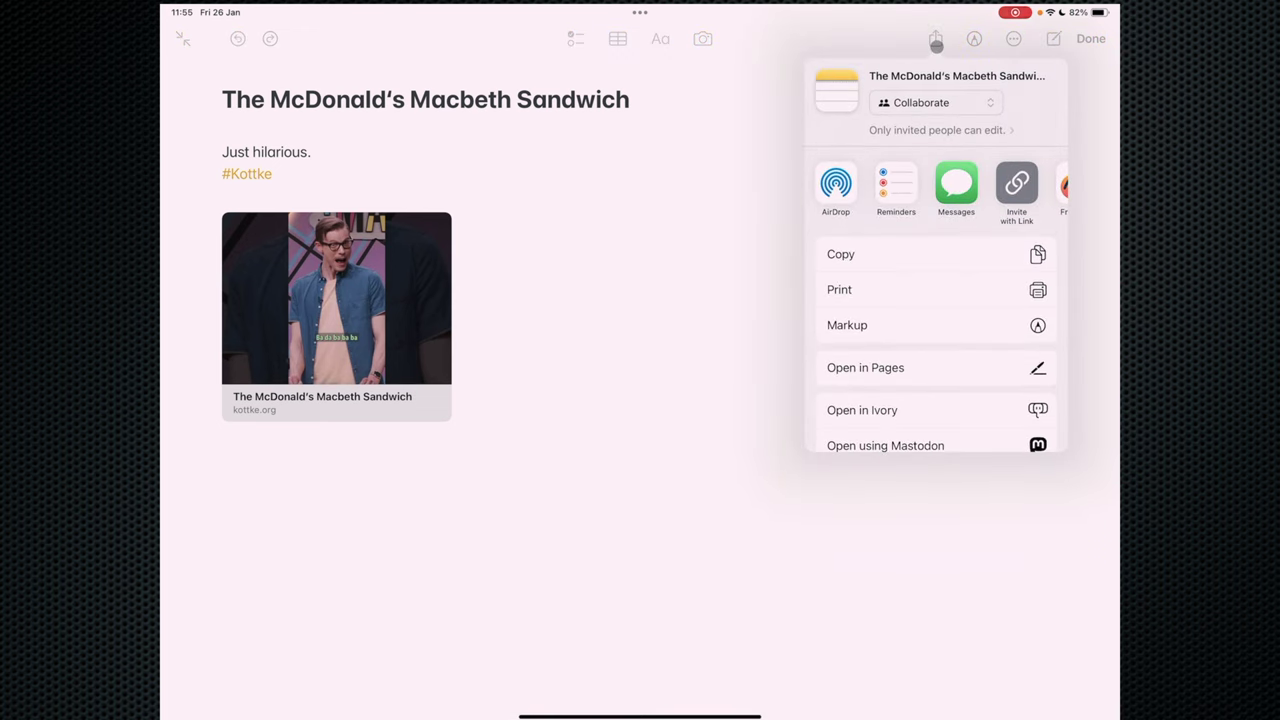
pyautogui.hscroll(3, 952, 200)
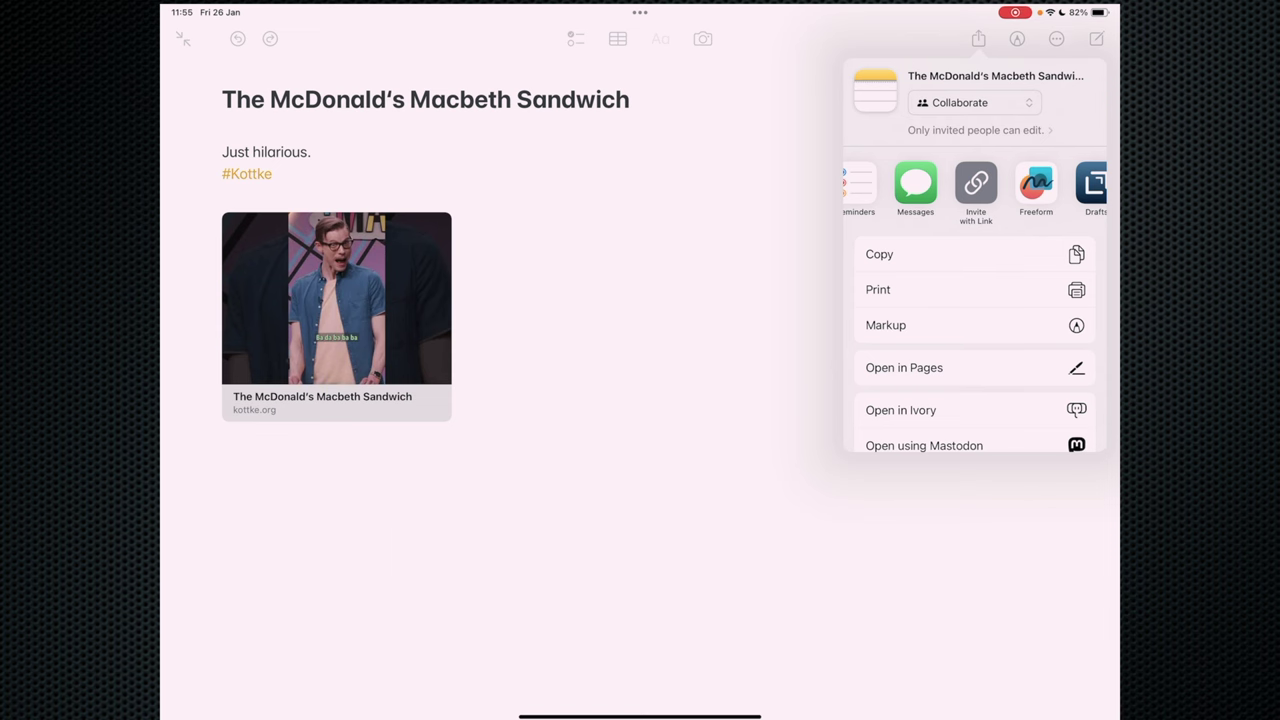
pyautogui.click(975, 185)
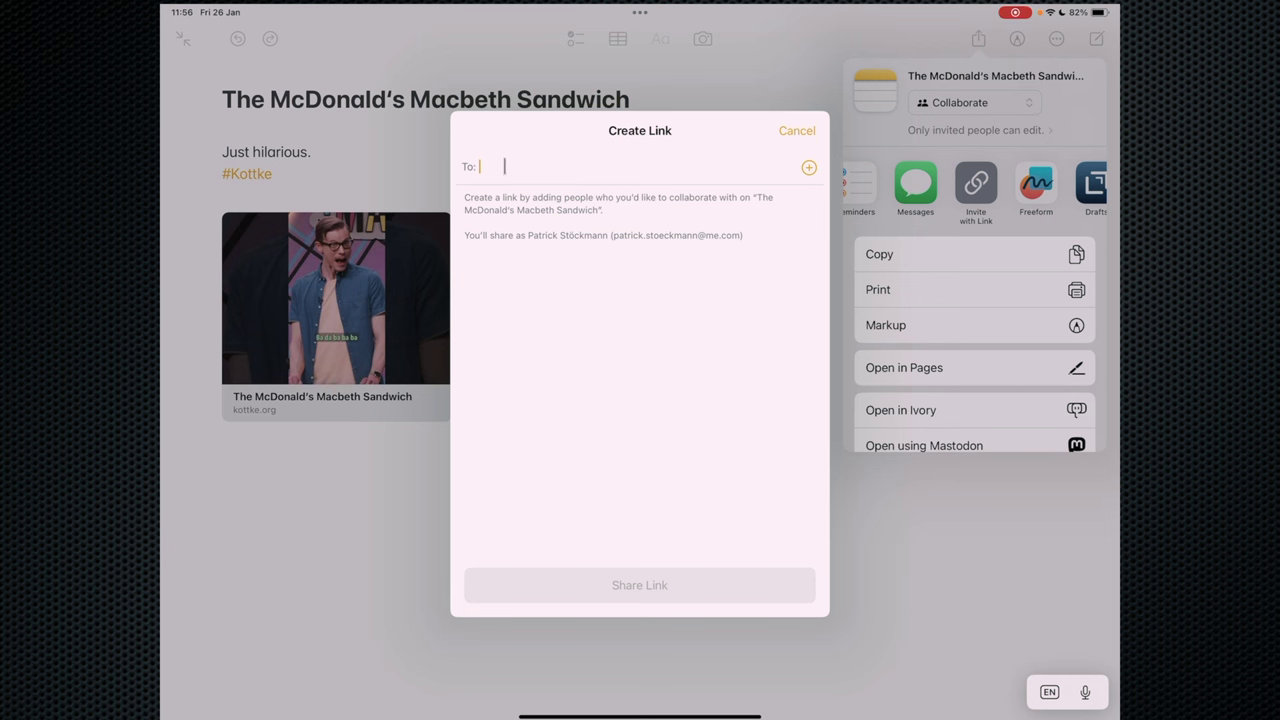
pyautogui.write('a')
pyautogui.press('Return')
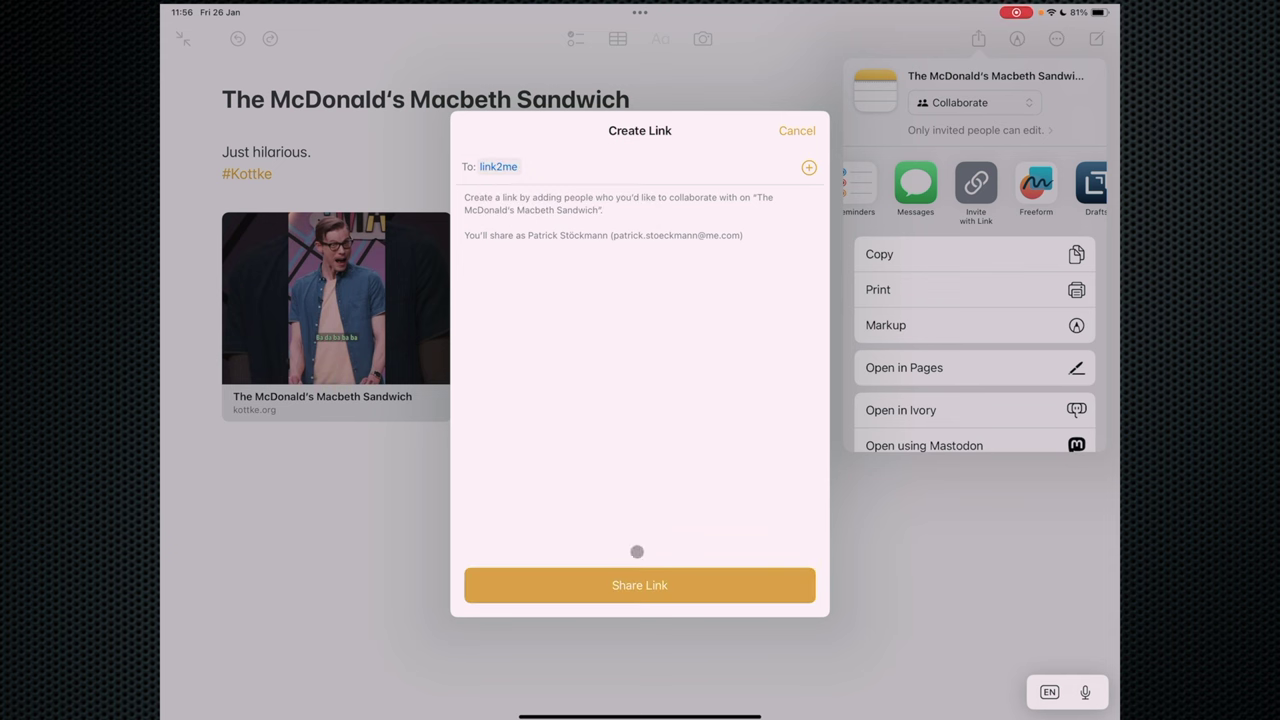
pyautogui.click(646, 584)
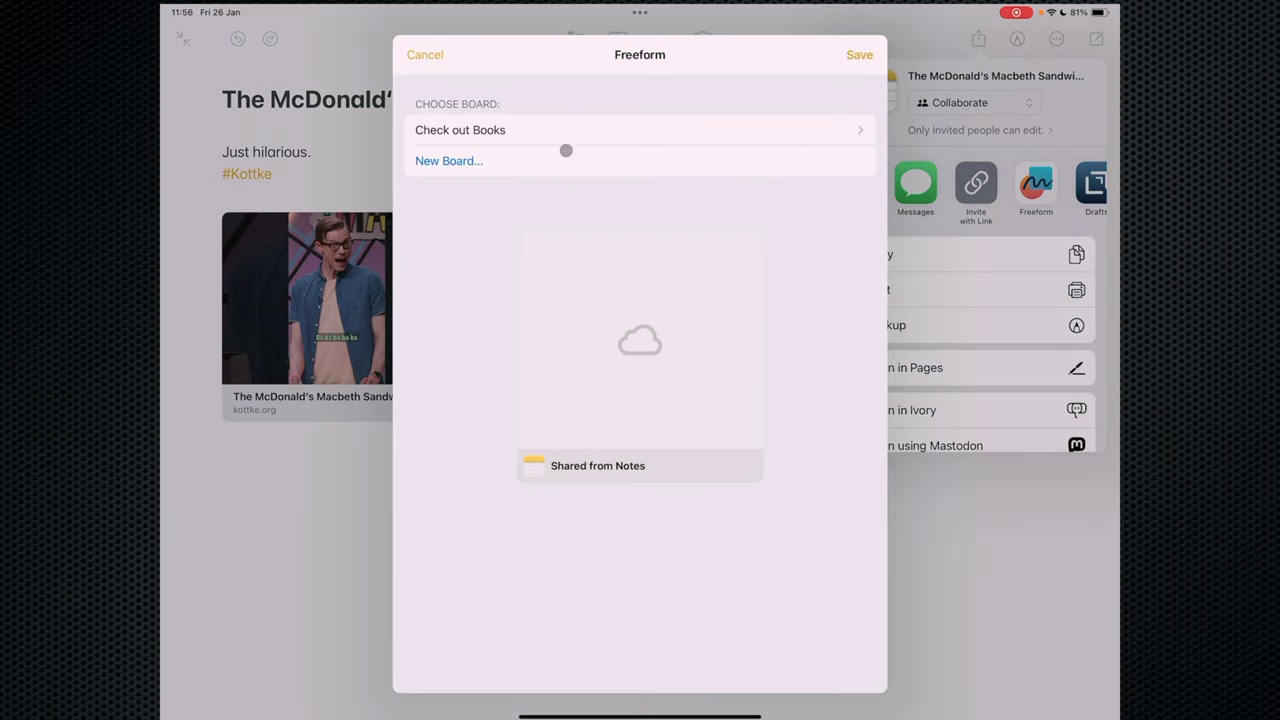
# Save the shared note onto the Check out Videos board
pyautogui.click(854, 133)
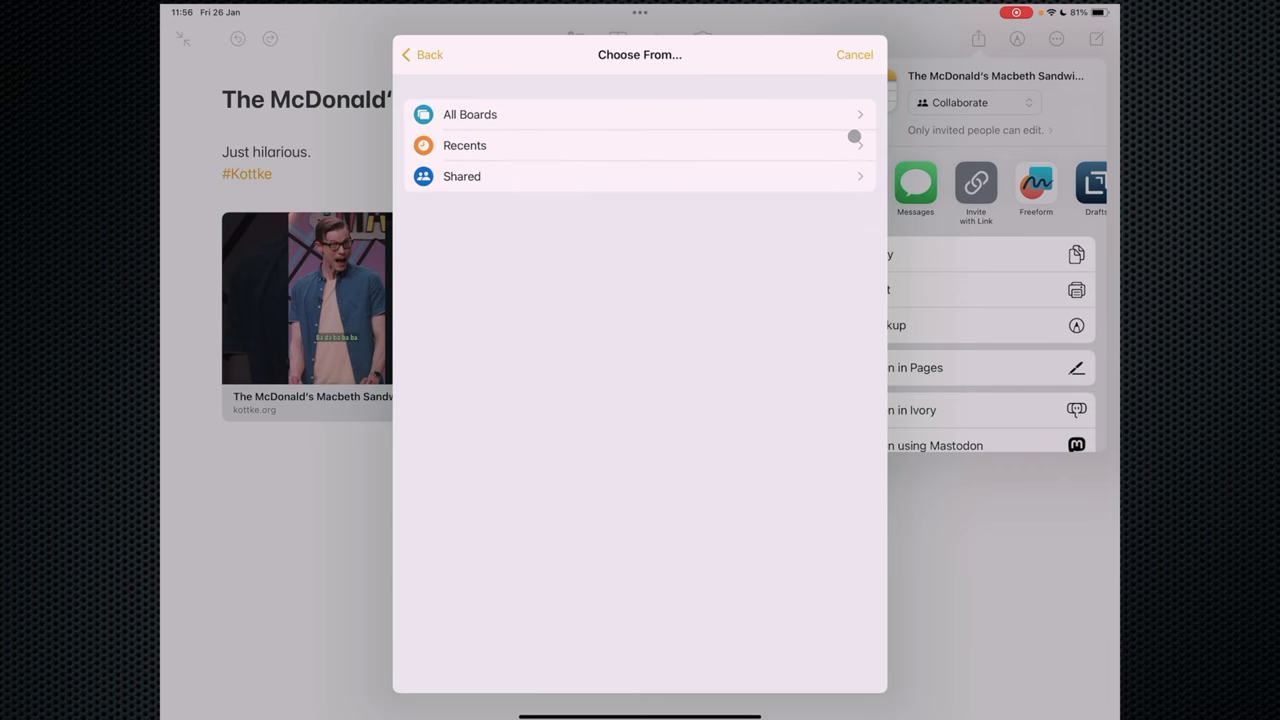
pyautogui.click(854, 117)
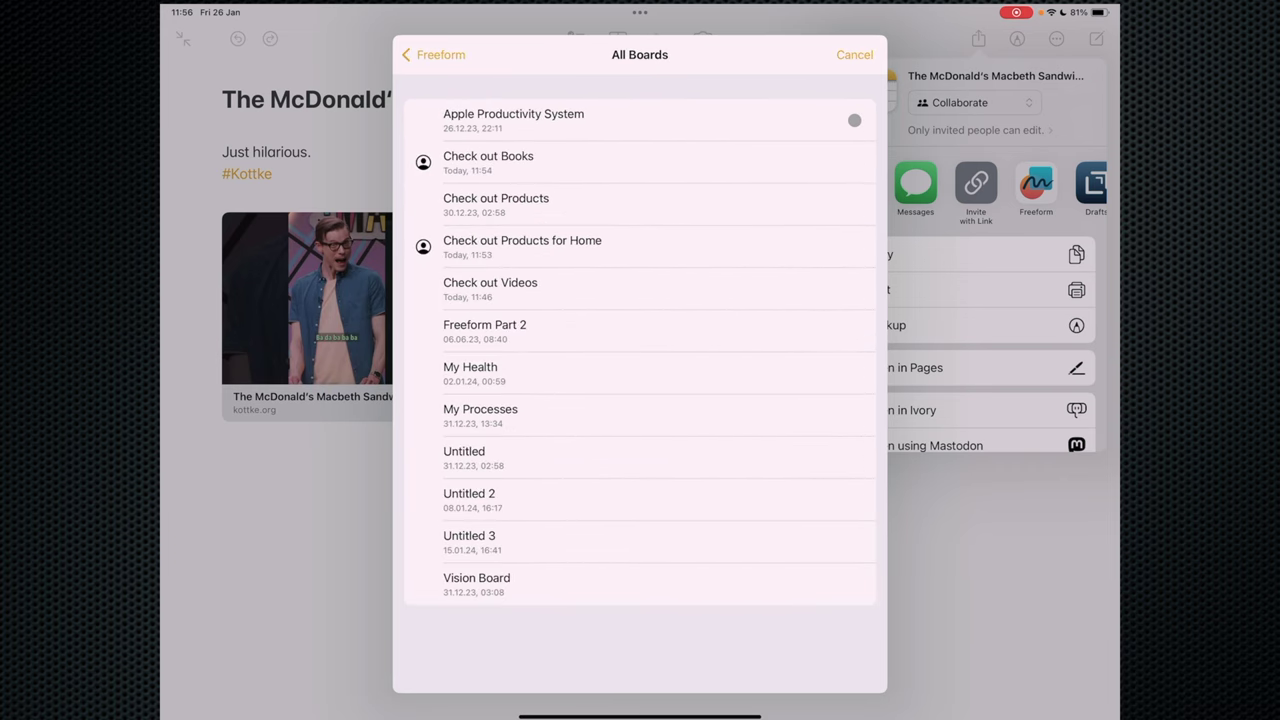
pyautogui.click(779, 287)
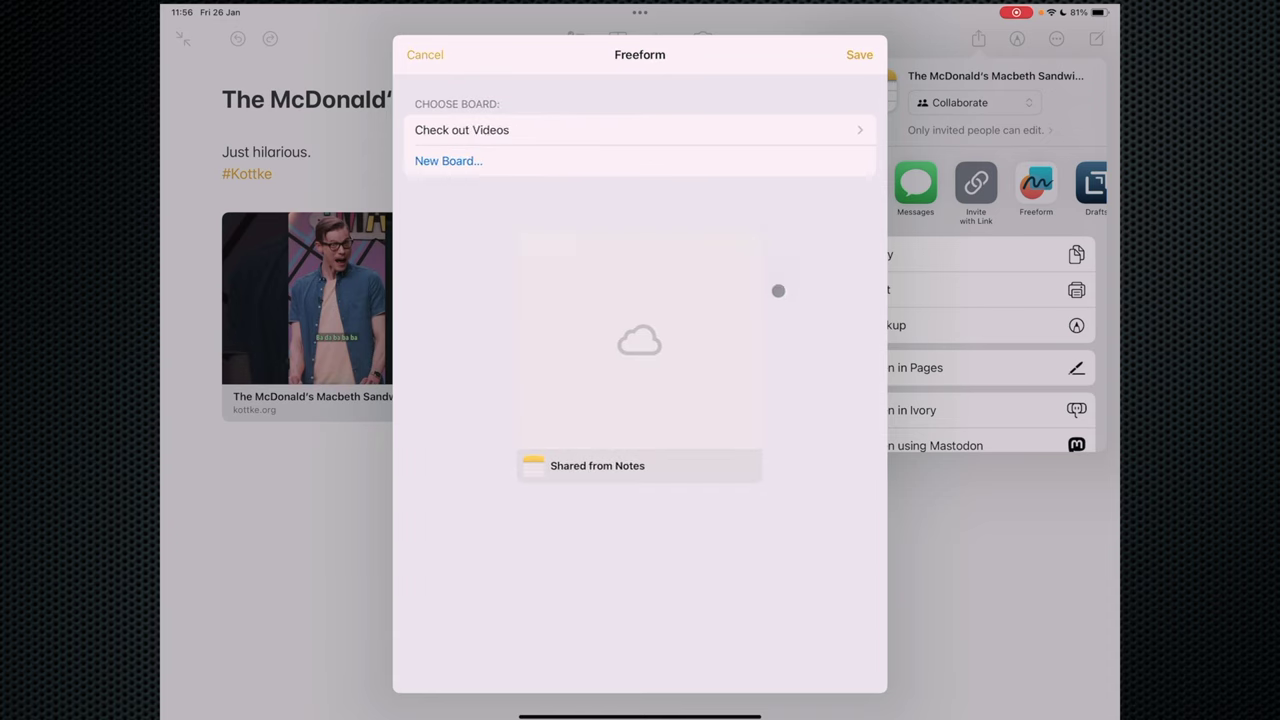
pyautogui.click(861, 58)
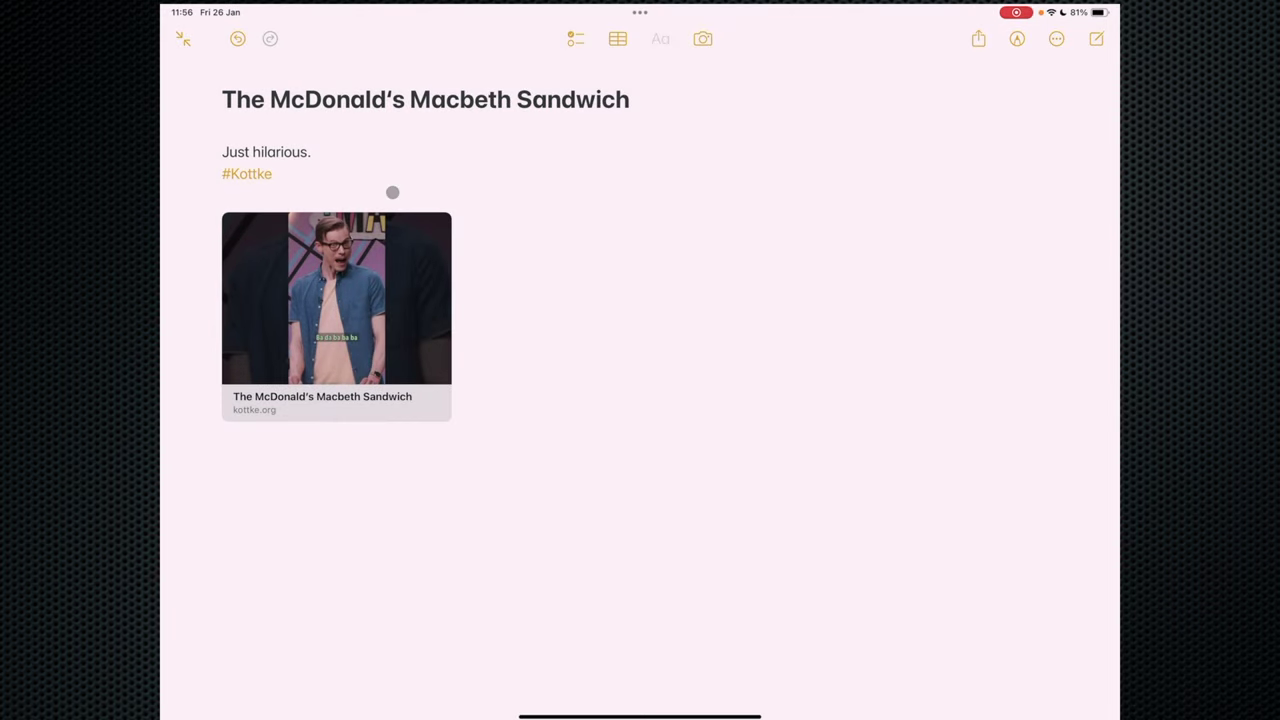
# Open Check out Videos, place the McDonald's note card beside the video thumbnails, and preview it
pyautogui.press('super+Tab')
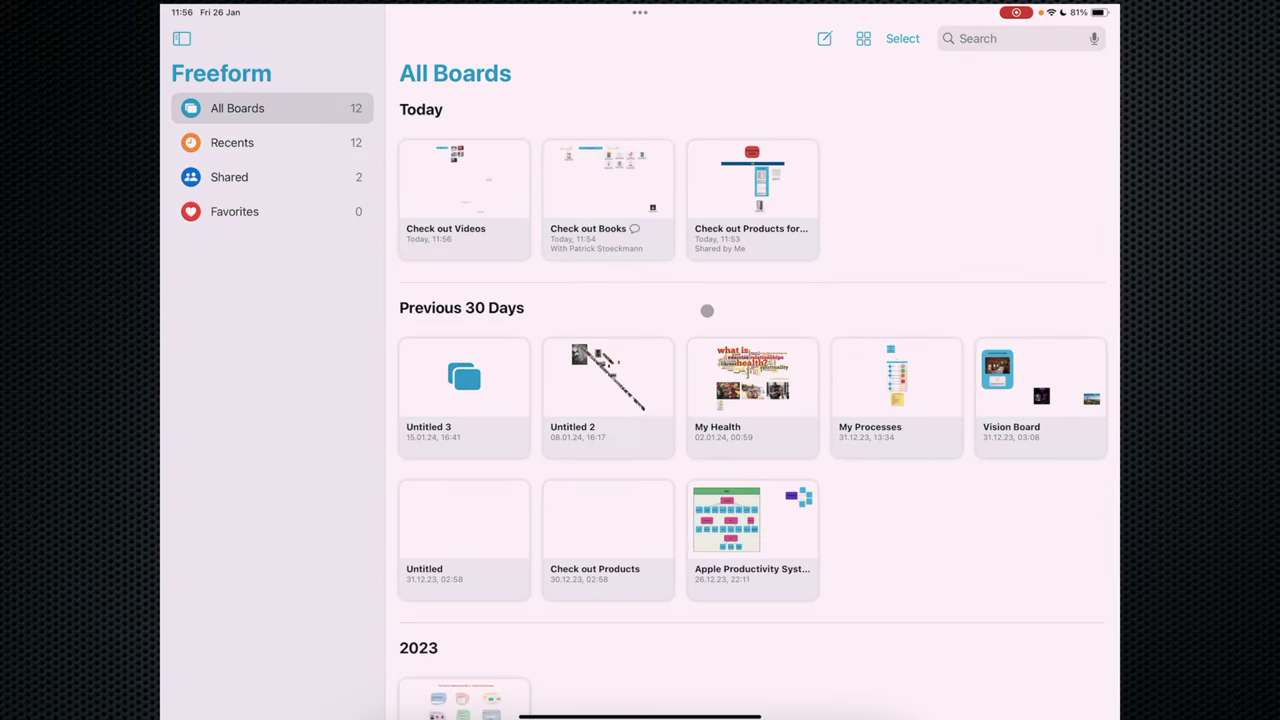
pyautogui.click(506, 194)
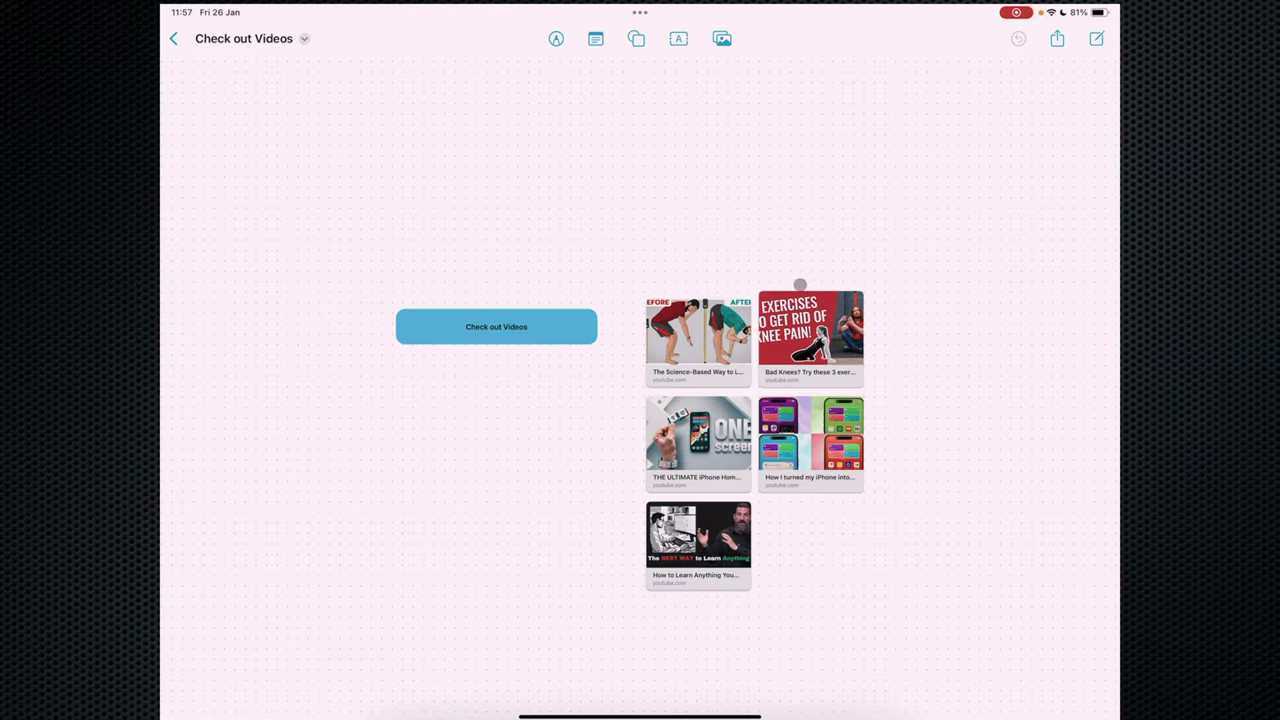
pyautogui.hscroll(10, 867, 345)
pyautogui.scroll(-4, 867, 345)
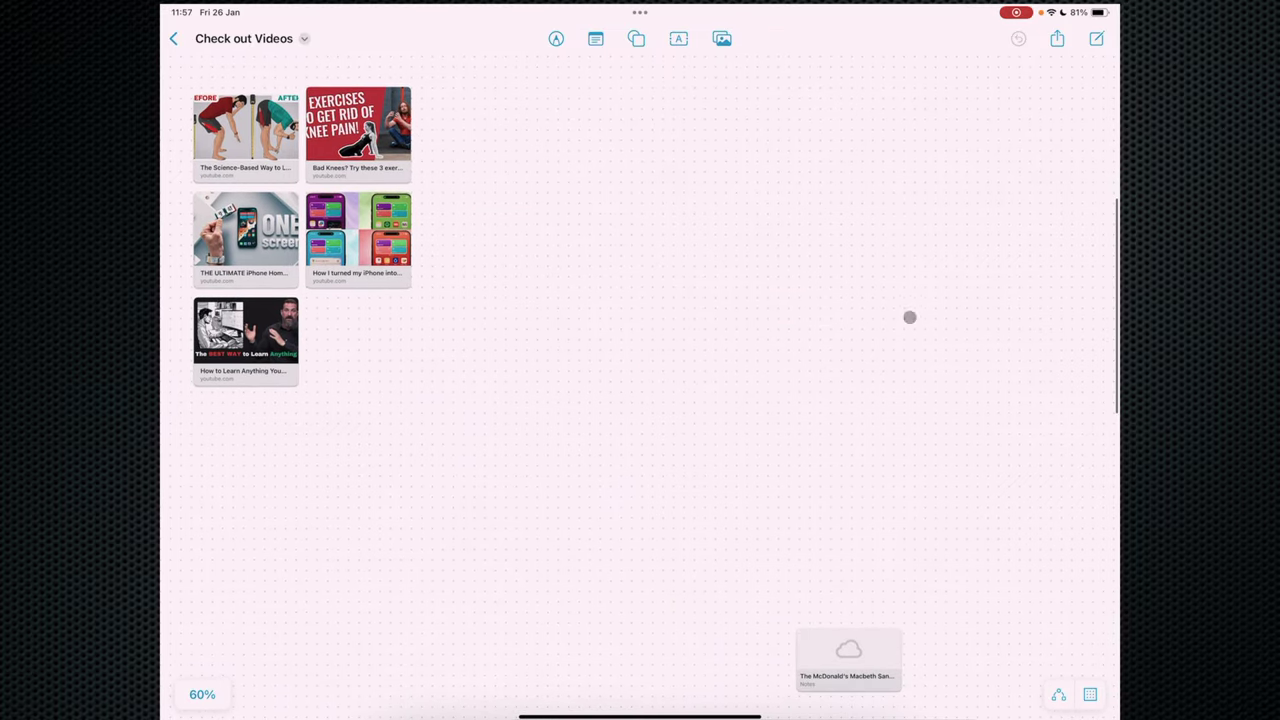
pyautogui.scroll(-2, 941, 300)
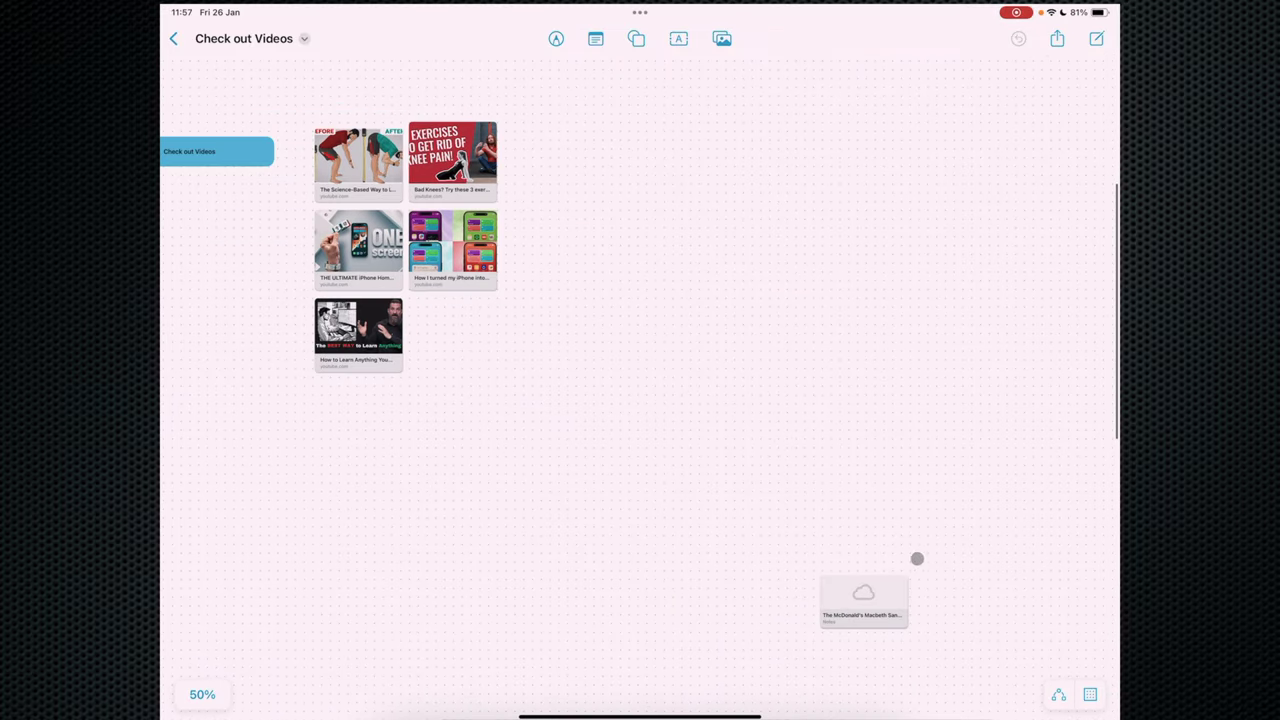
pyautogui.moveTo(883, 594)
pyautogui.mouseDown()
pyautogui.moveTo(508, 341)
pyautogui.moveTo(640, 158)
pyautogui.mouseUp()
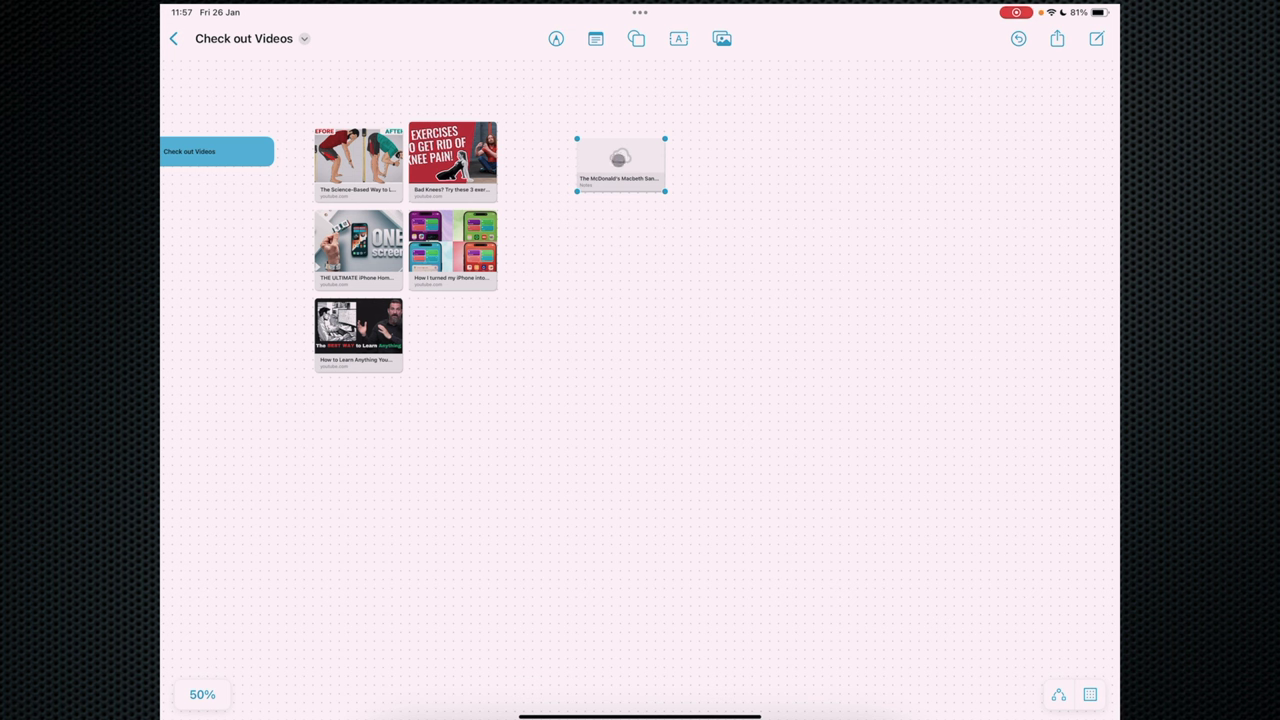
pyautogui.click(619, 158)
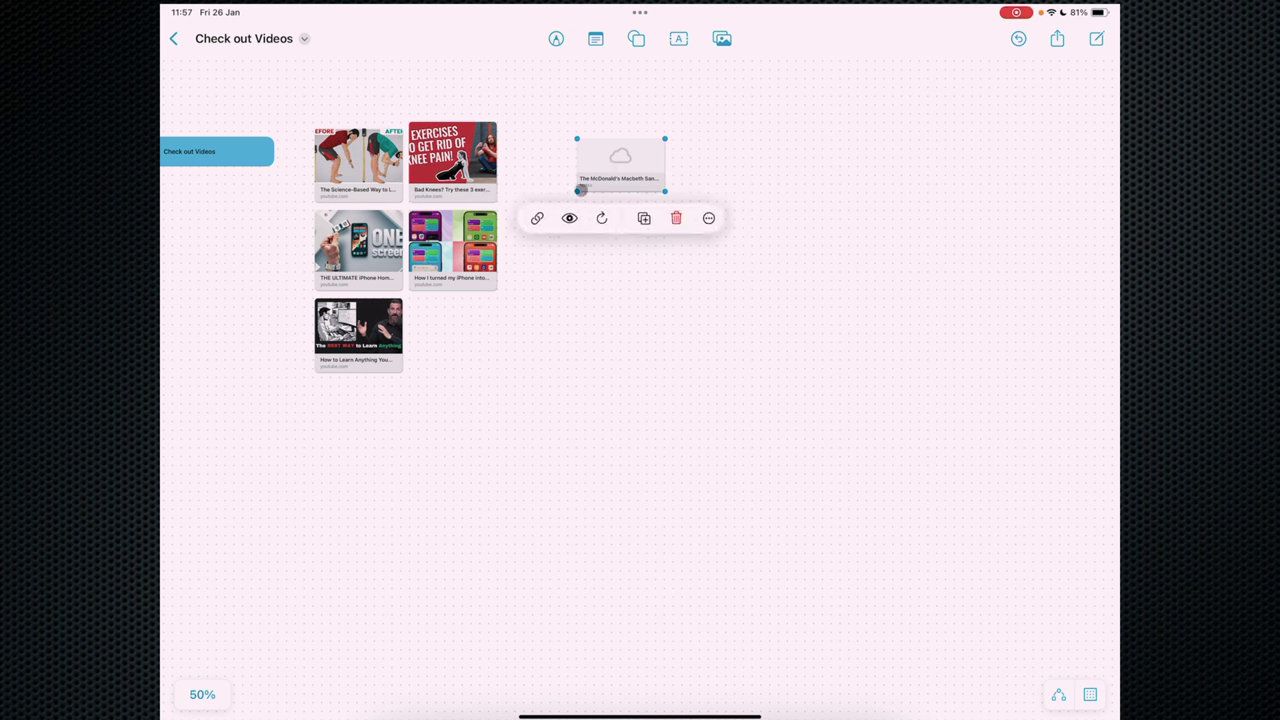
pyautogui.click(569, 218)
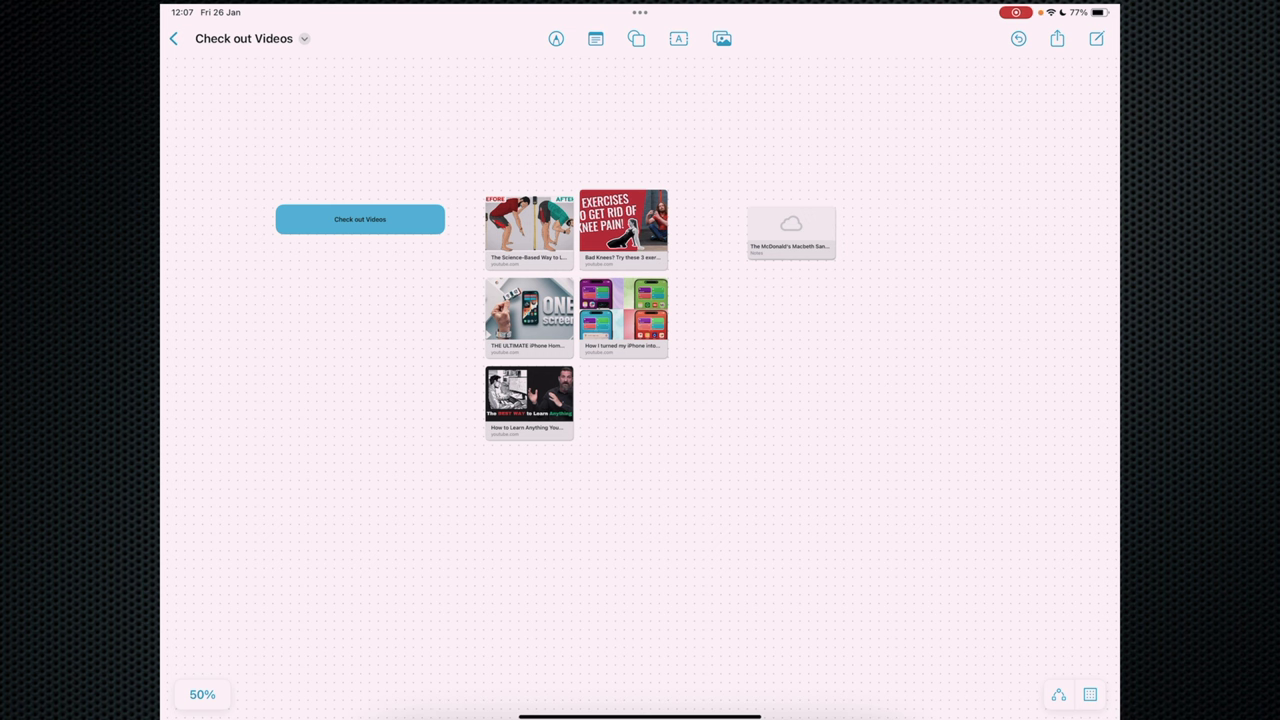
# Open the Check out Videos board's Share menu to begin an invite link
pyautogui.click(1057, 38)
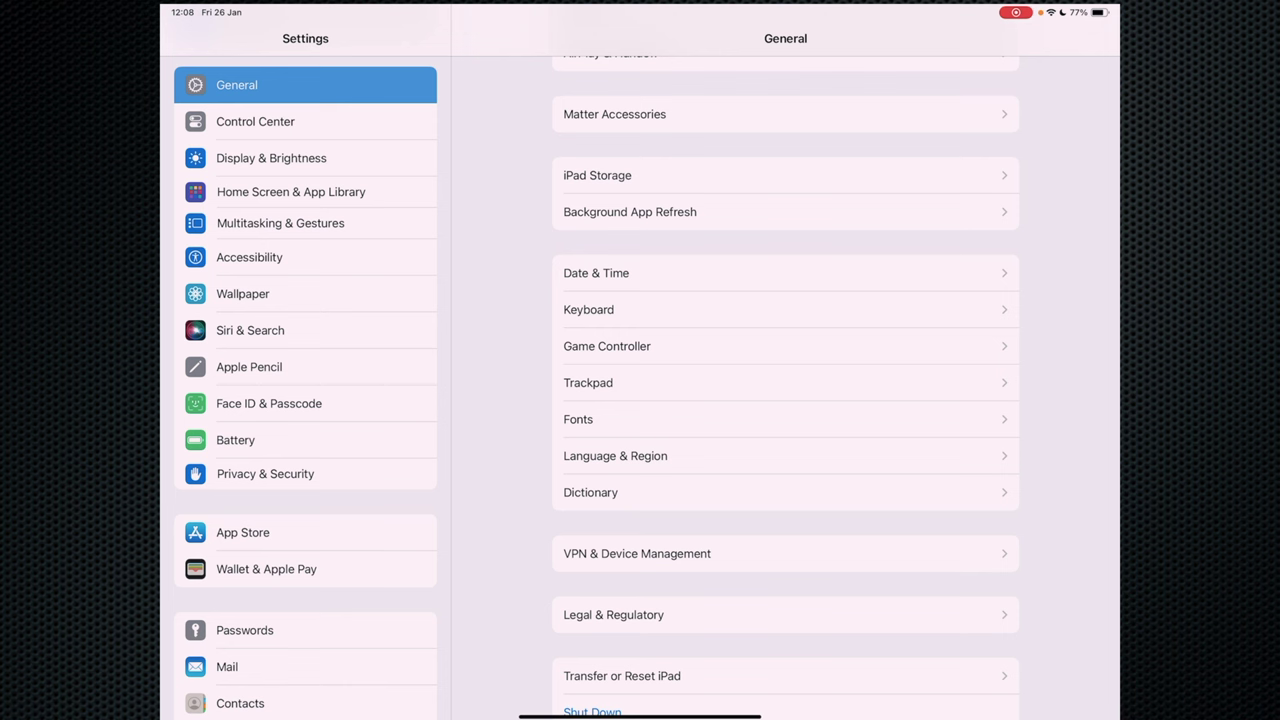
# Search Keyboard Text Replacements for 'Link' to find the link2me shortcut
pyautogui.click(677, 303)
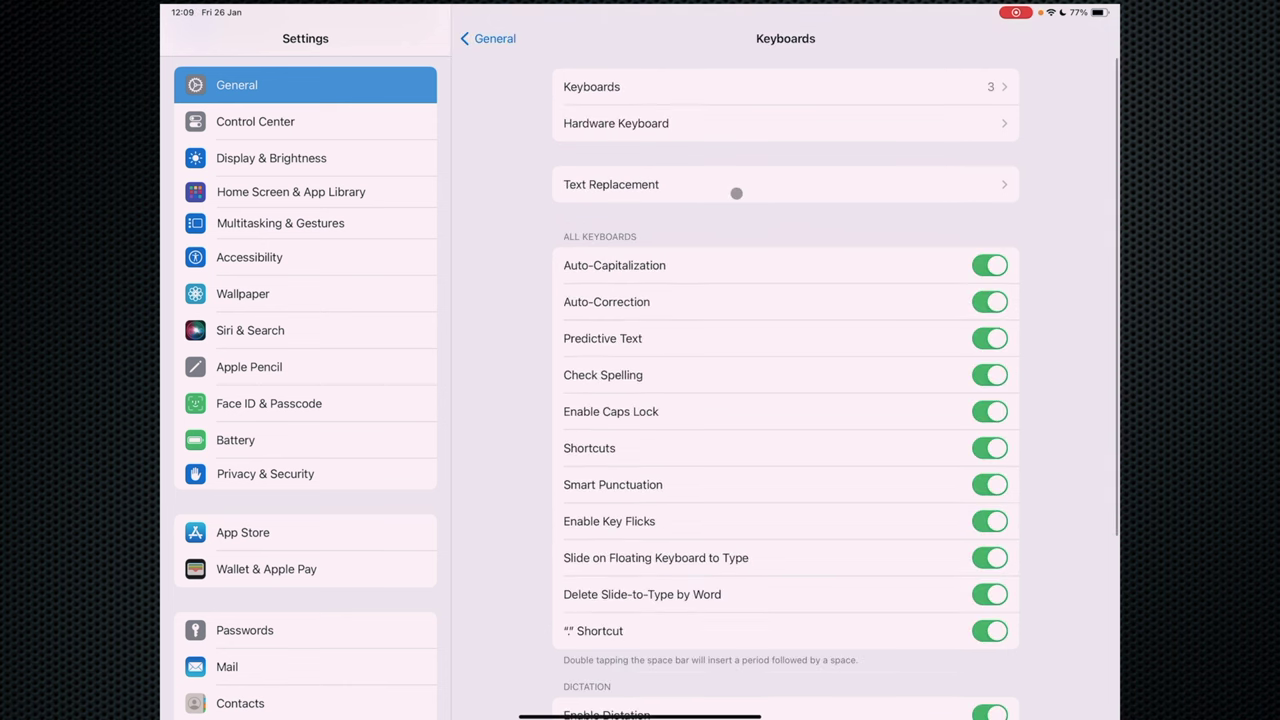
pyautogui.click(737, 191)
pyautogui.write('Link')
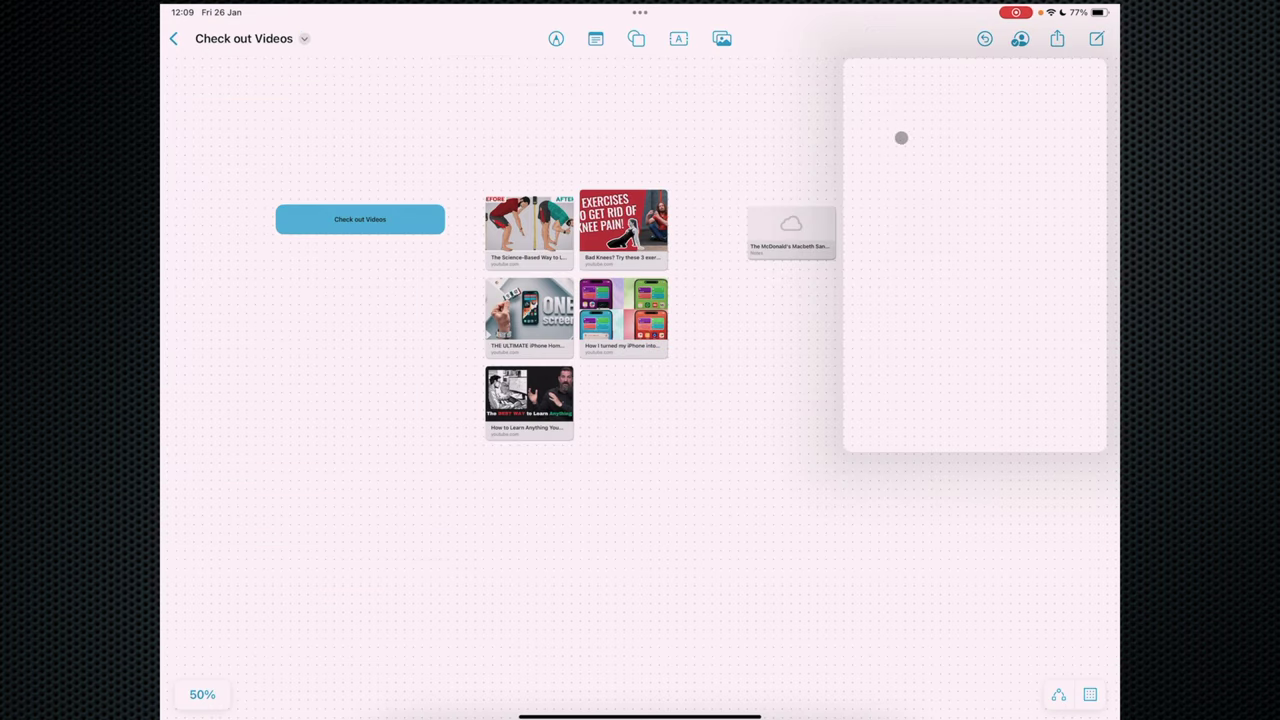
# Share the board's invite link via the link2me shortcut, saving it as a new reminder
pyautogui.click(807, 141)
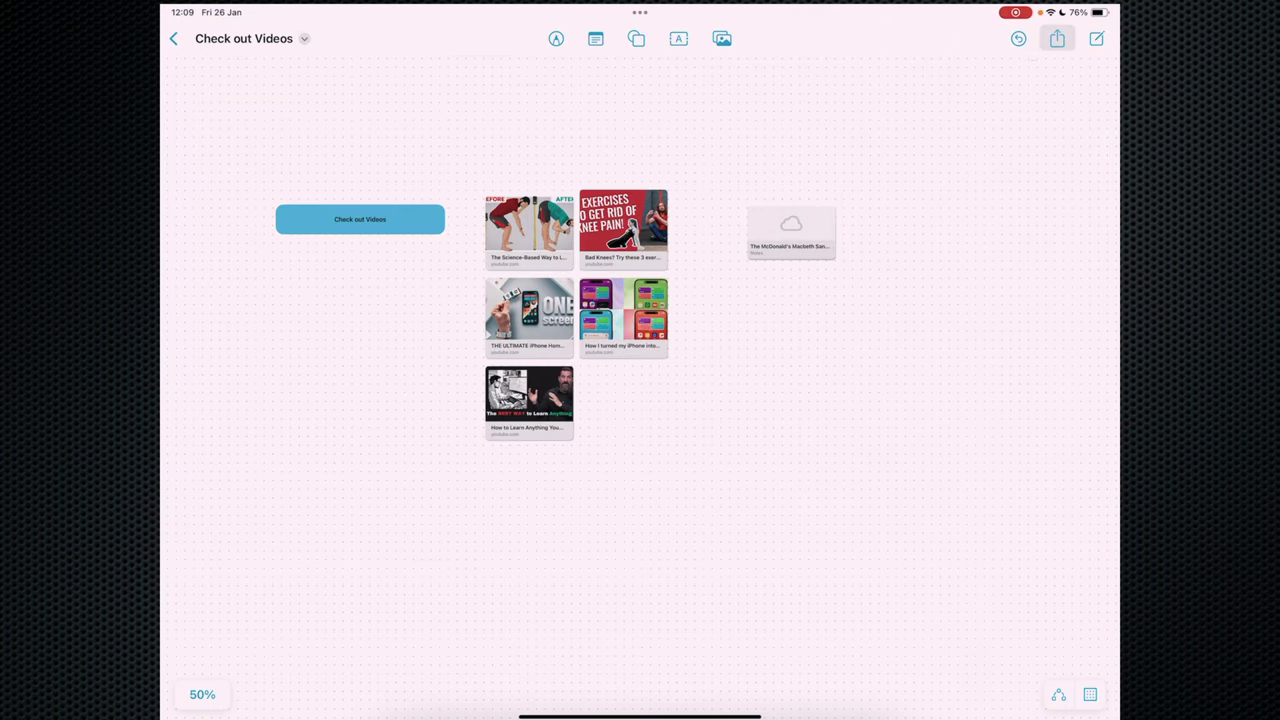
pyautogui.click(1057, 38)
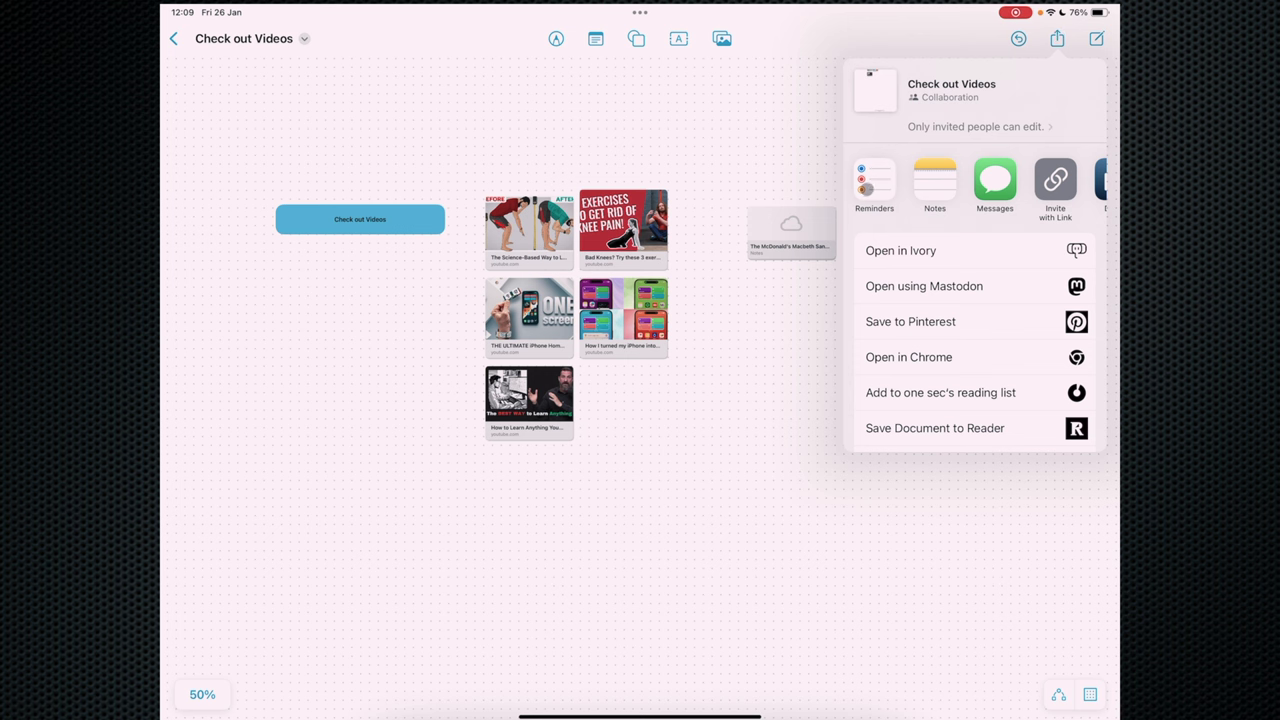
pyautogui.click(1055, 180)
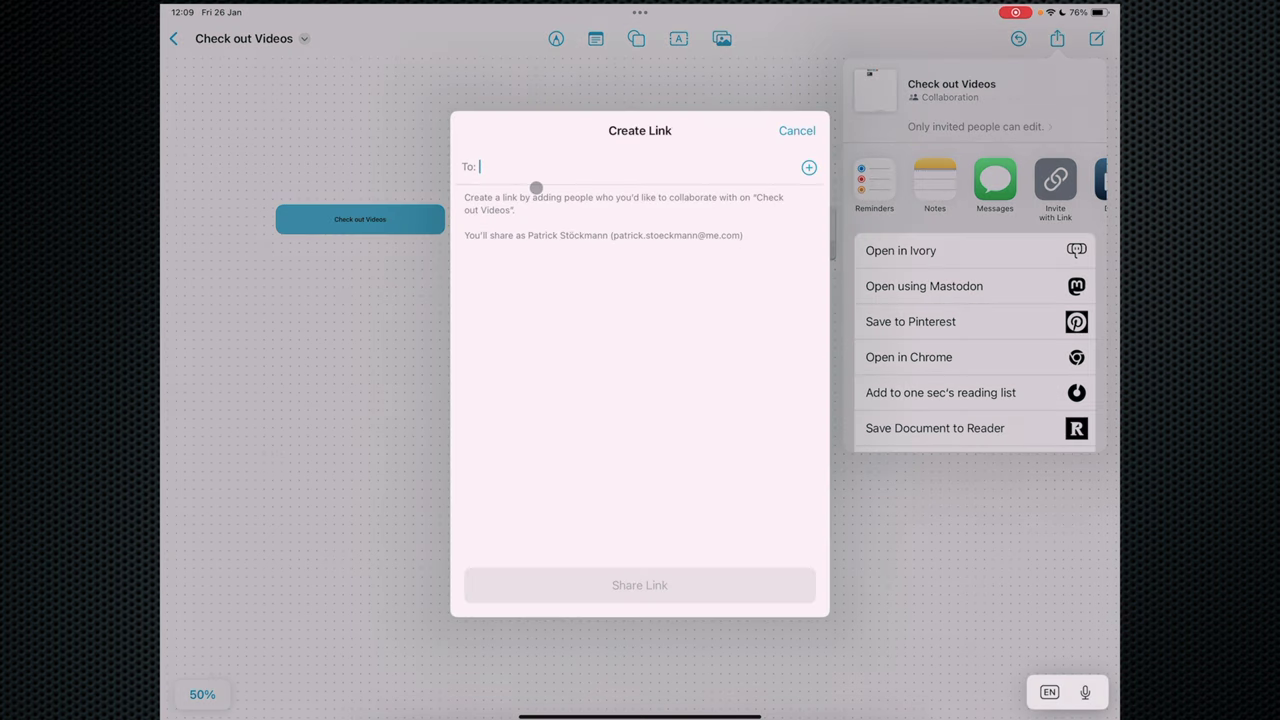
pyautogui.write('link')
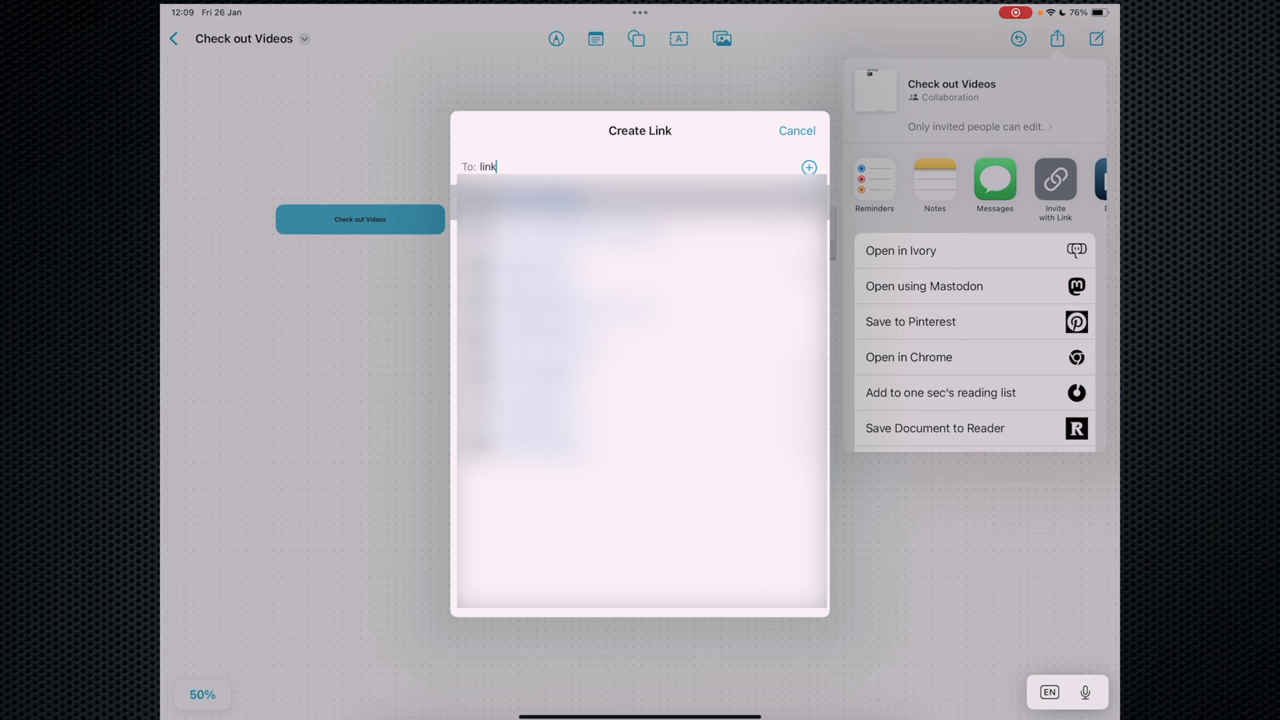
pyautogui.write('2me')
pyautogui.press('Return')
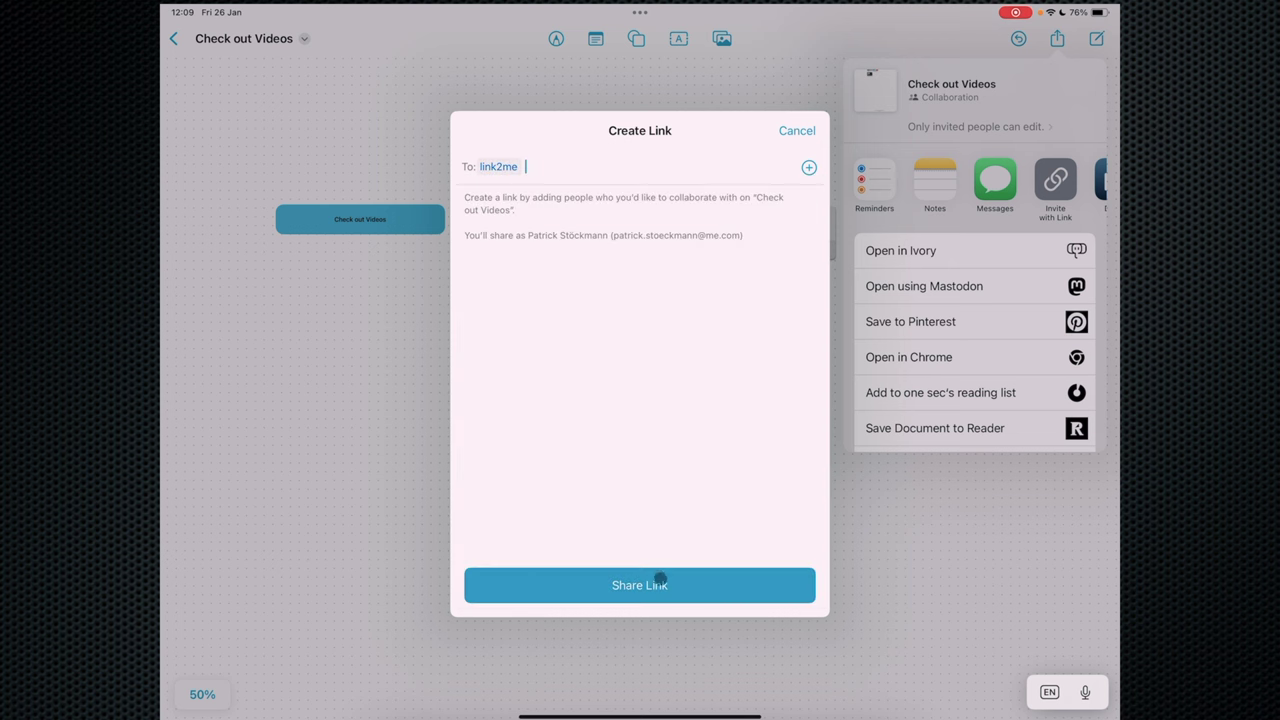
pyautogui.click(660, 582)
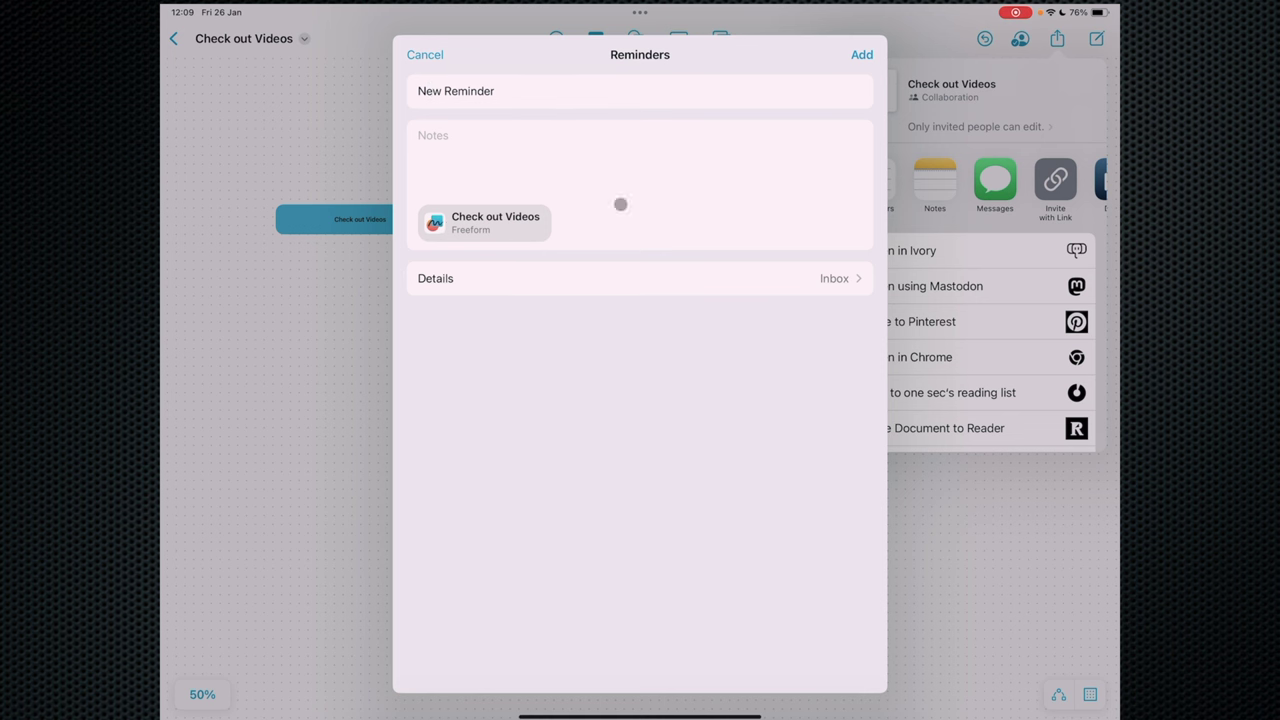
pyautogui.click(863, 54)
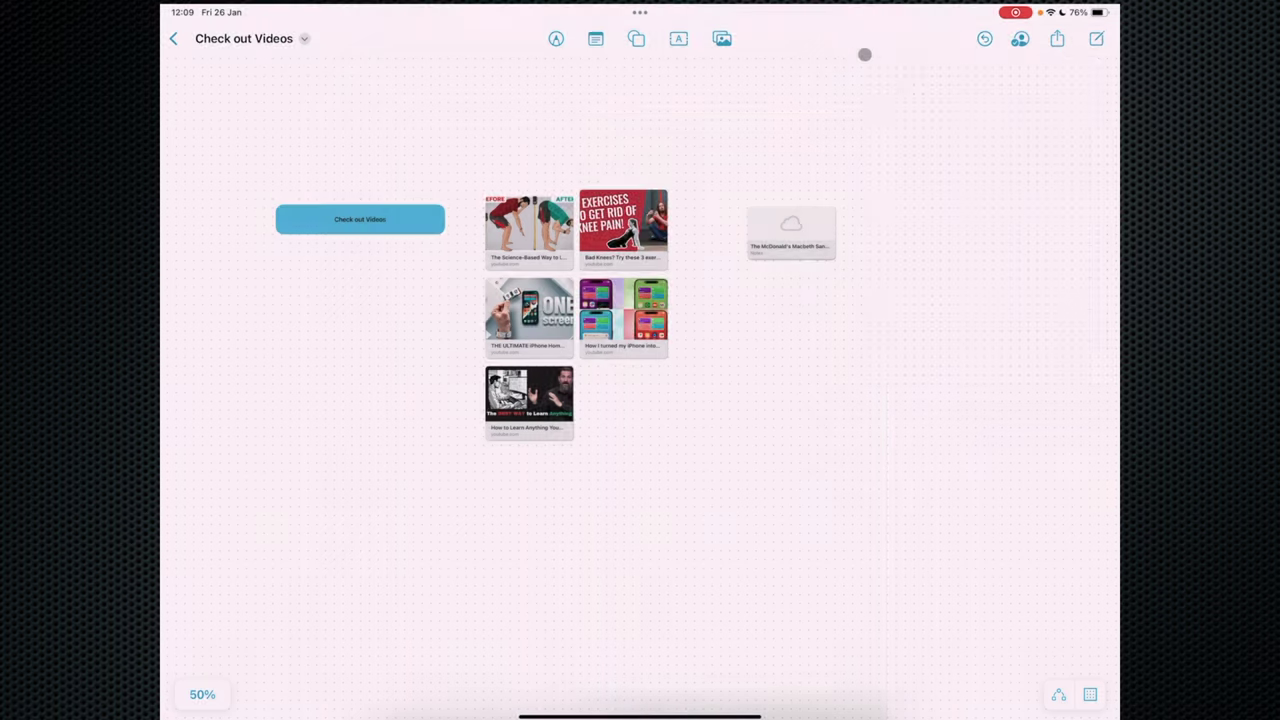
# Switch to Reminders and reopen the Check out Videos board from the reminder
pyautogui.press('super+Tab')
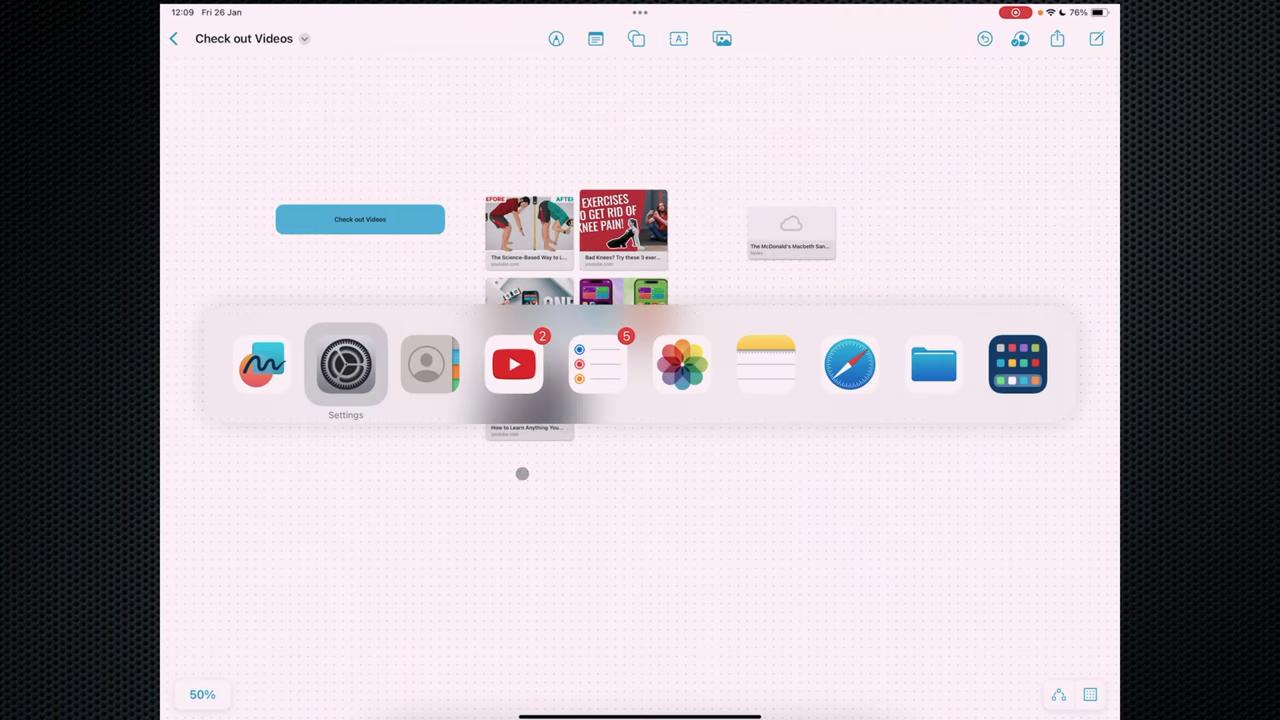
pyautogui.press('super+Tab')
pyautogui.press('super+Tab')
pyautogui.press('super+Tab')
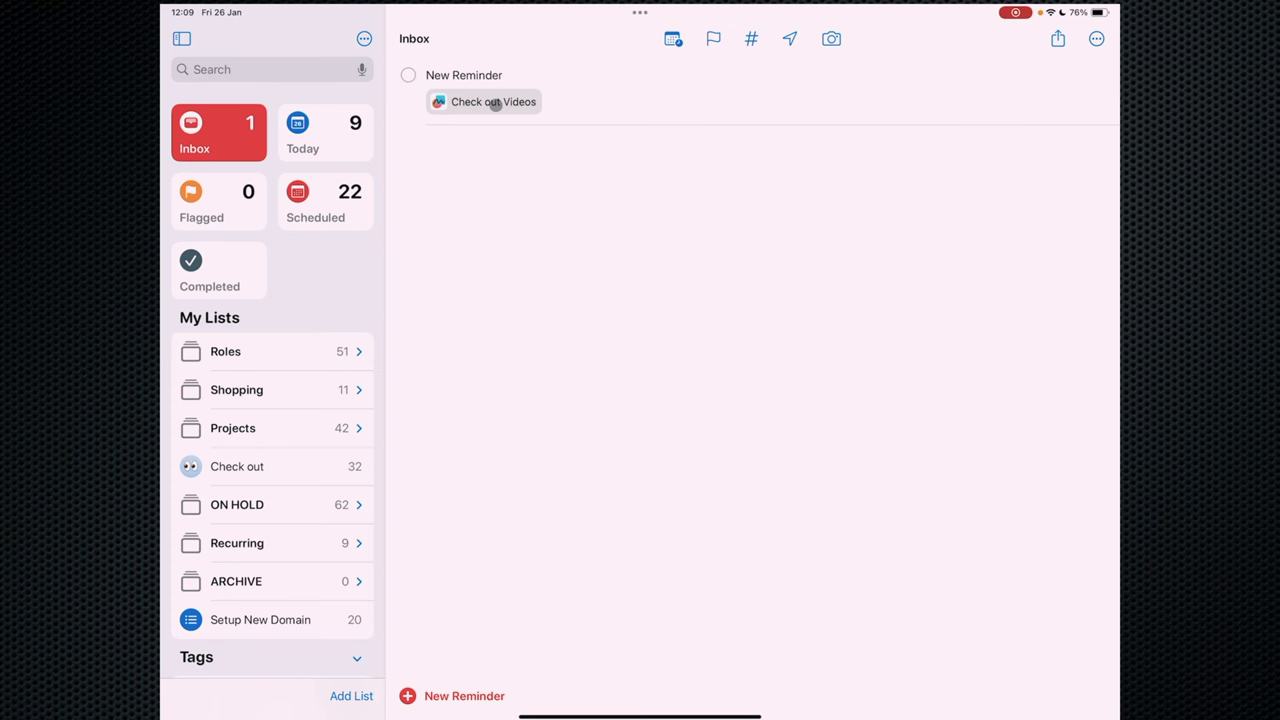
pyautogui.click(495, 104)
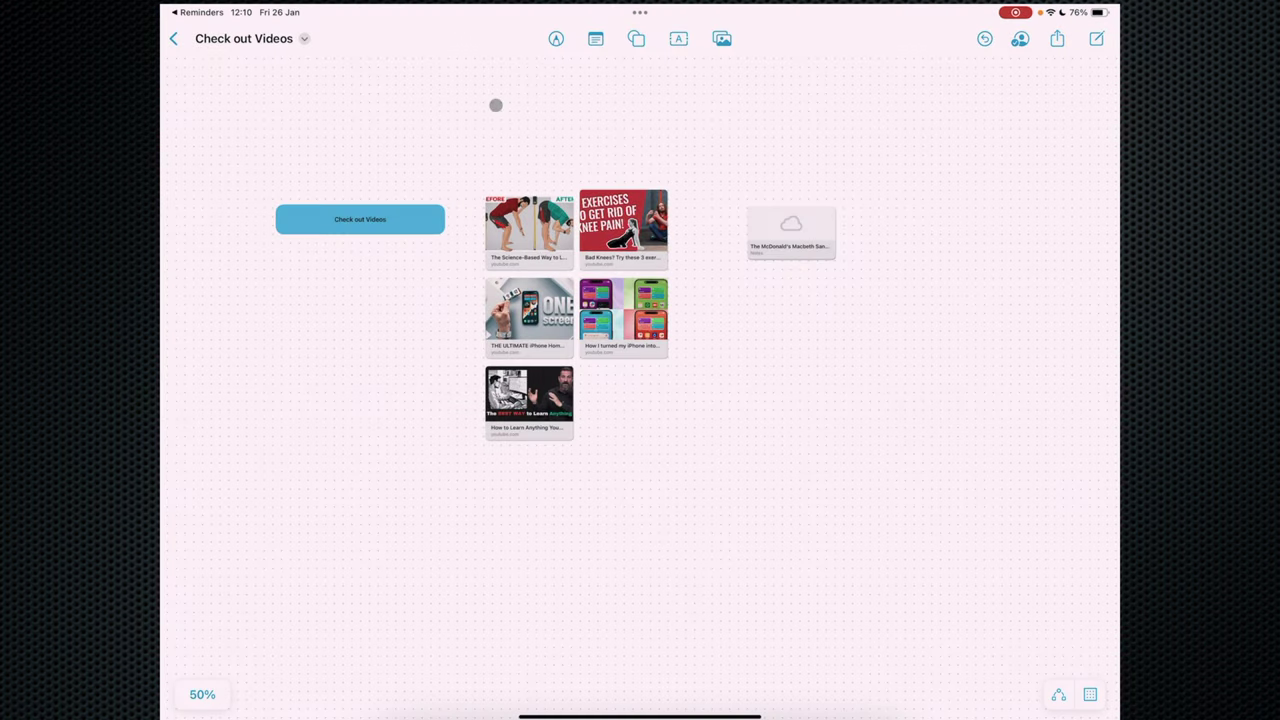
pyautogui.click(1057, 38)
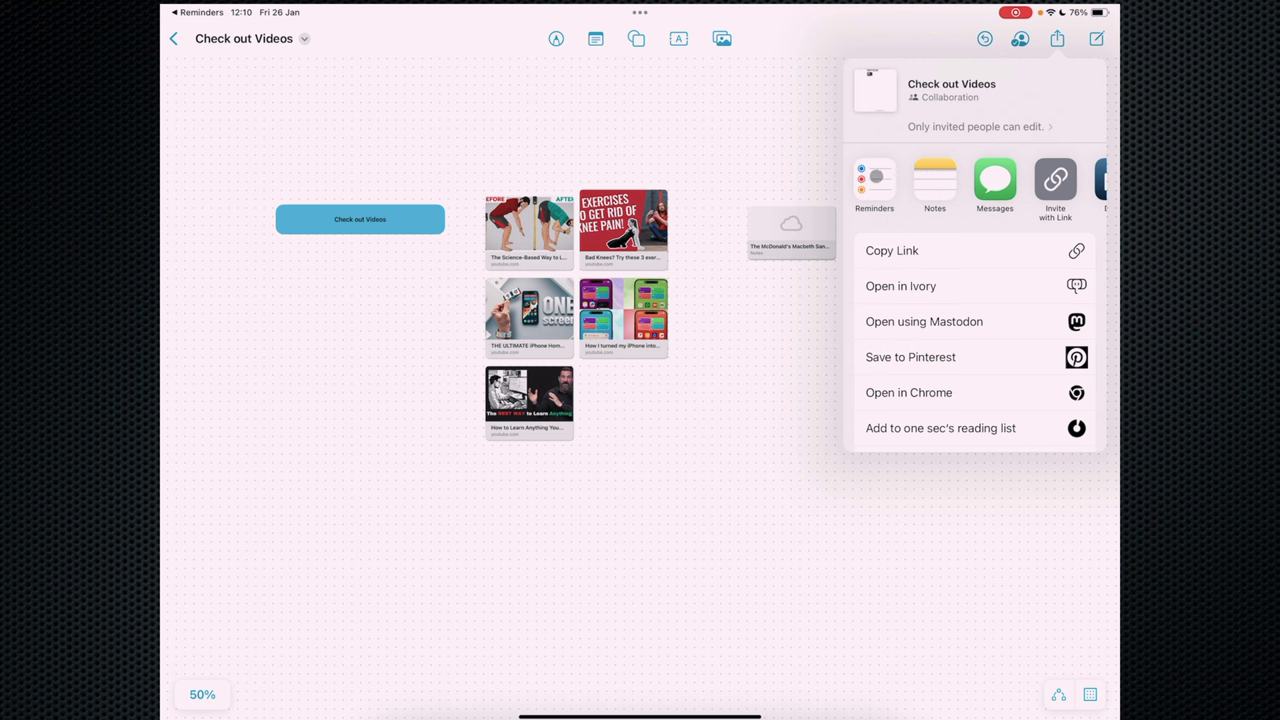
pyautogui.click(1055, 180)
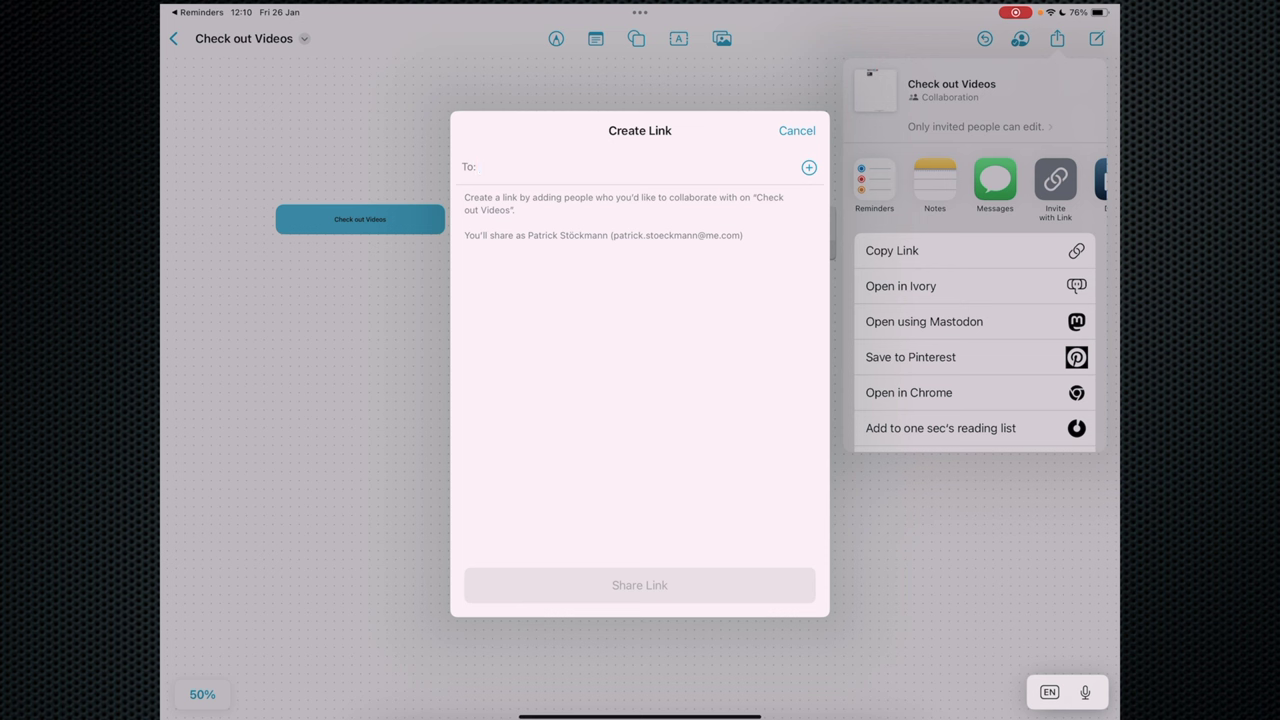
pyautogui.click(796, 130)
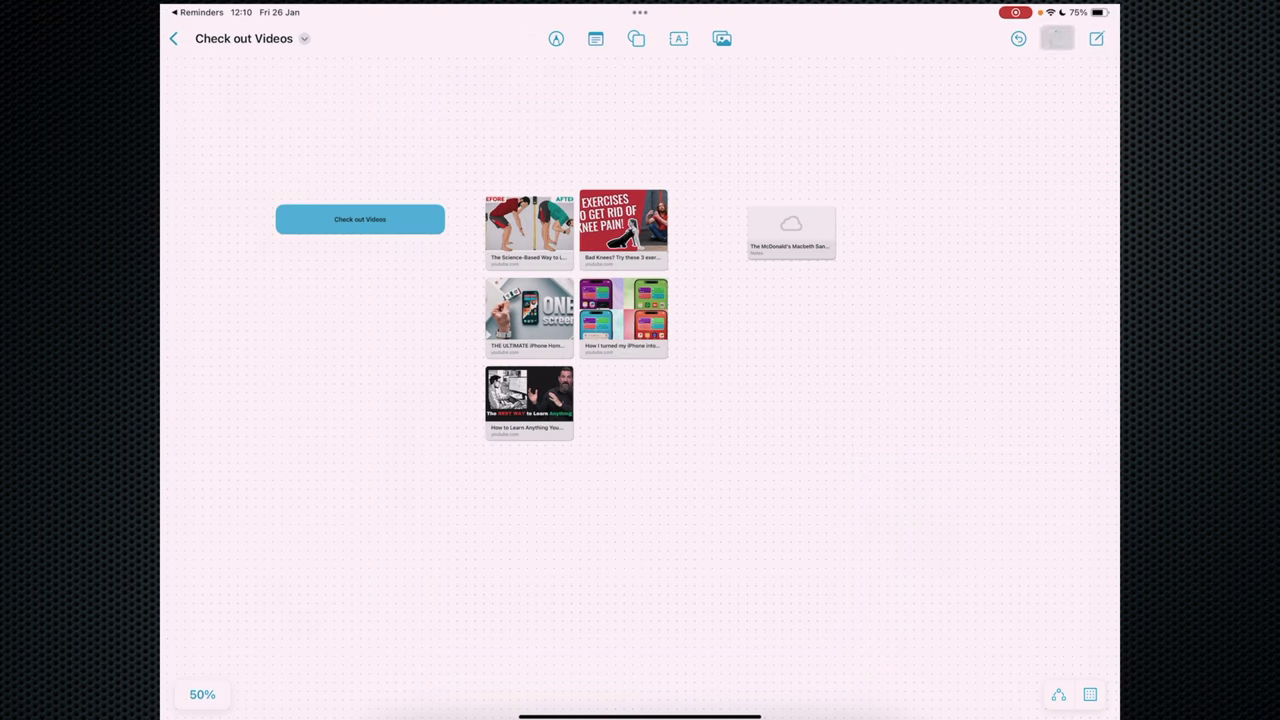
pyautogui.click(1057, 38)
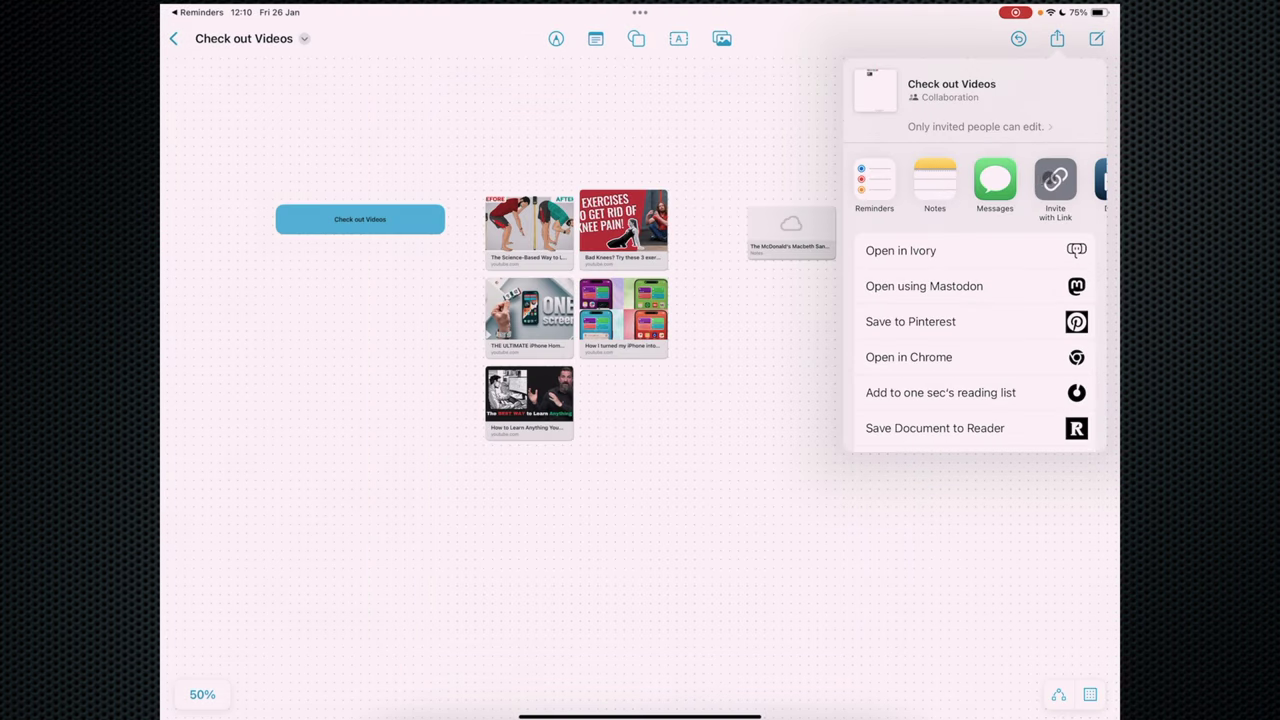
pyautogui.click(1055, 178)
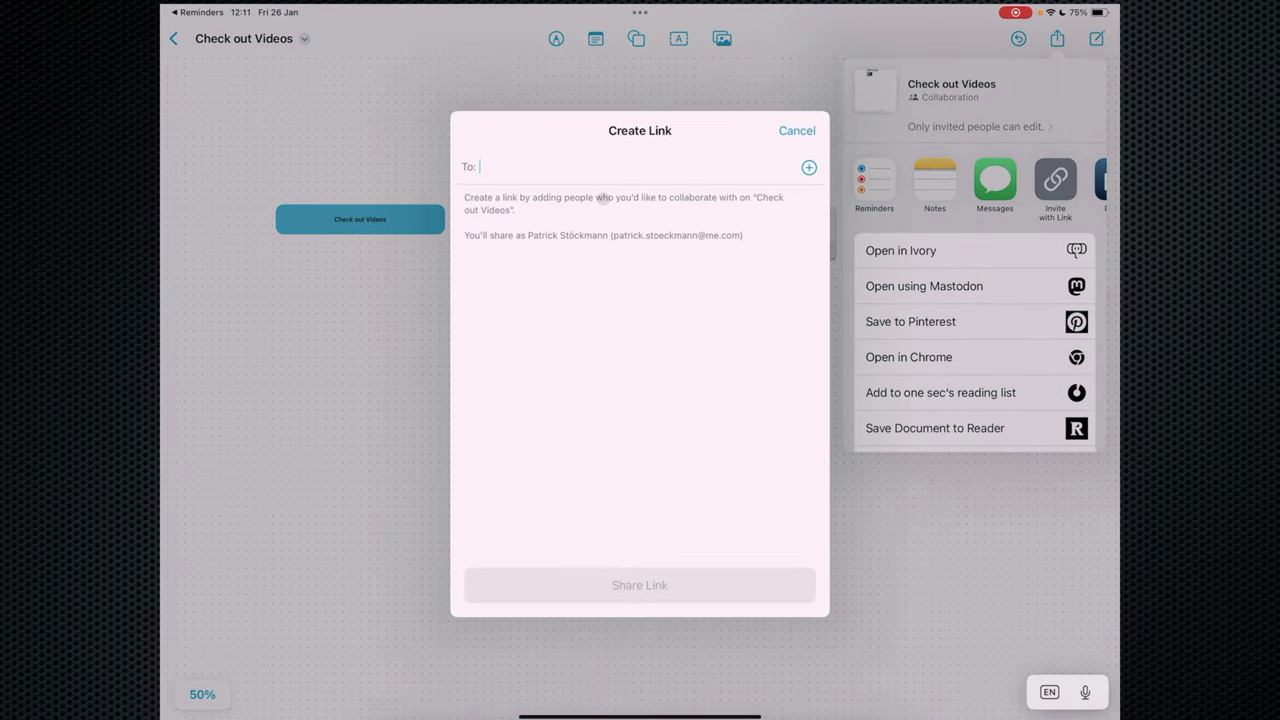
pyautogui.write('link2')
pyautogui.press('Return')
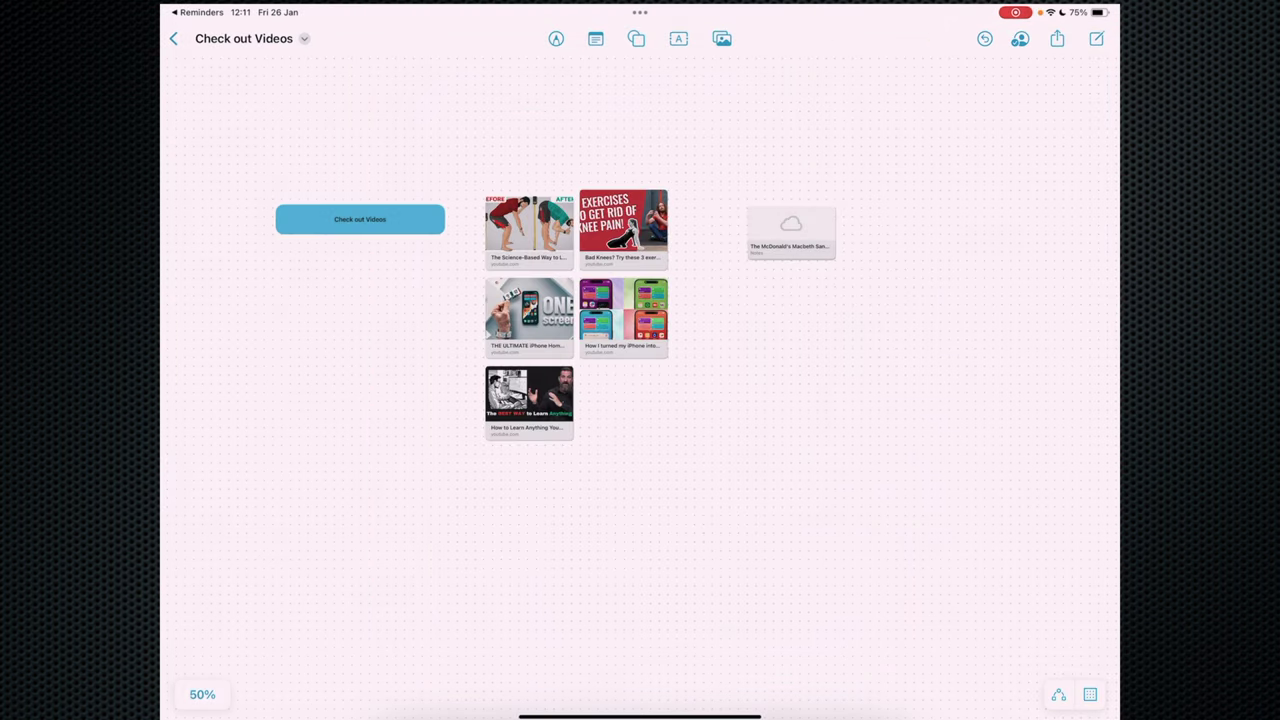
# Open the Check out Books board and insert a Check out Videos board link card
pyautogui.click(173, 38)
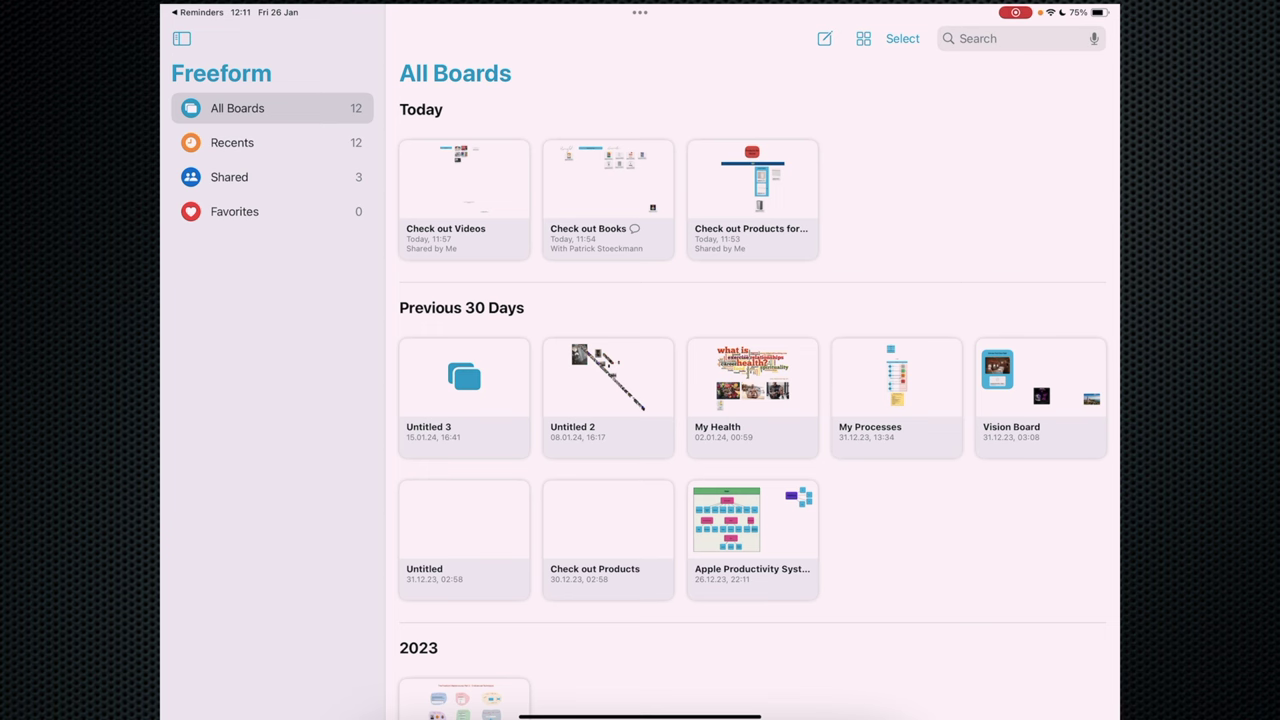
pyautogui.click(607, 190)
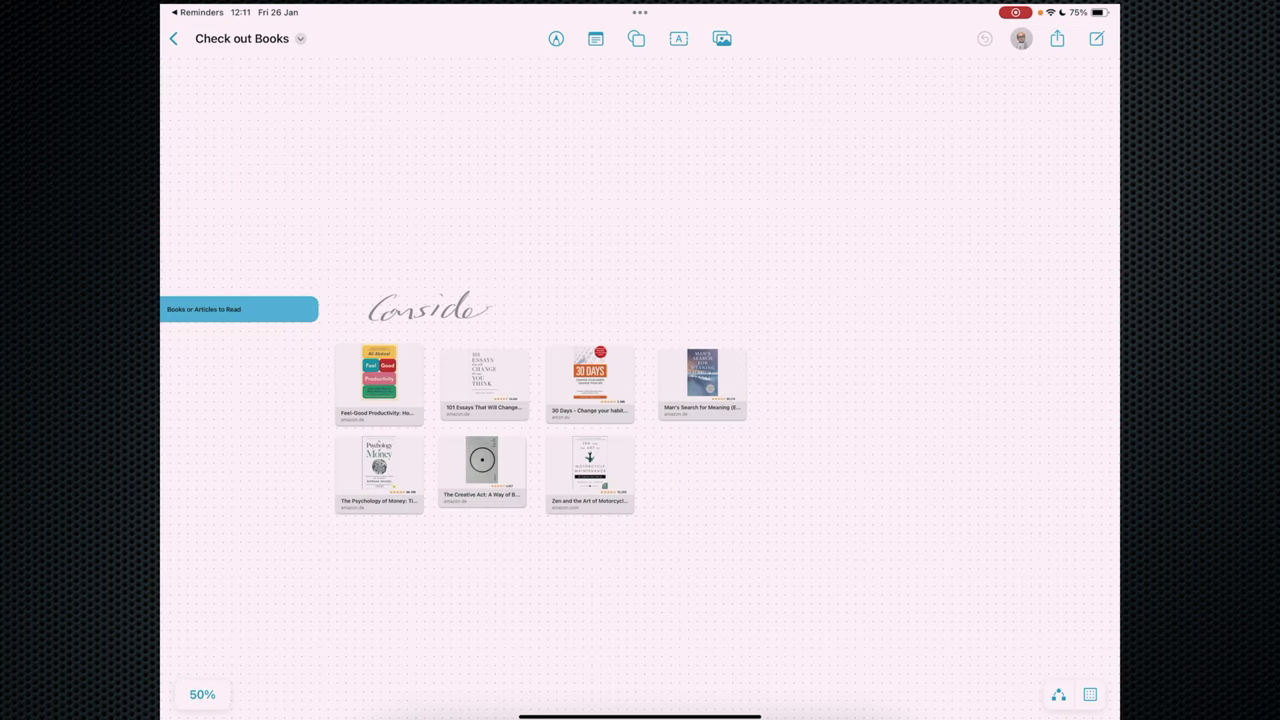
pyautogui.click(722, 38)
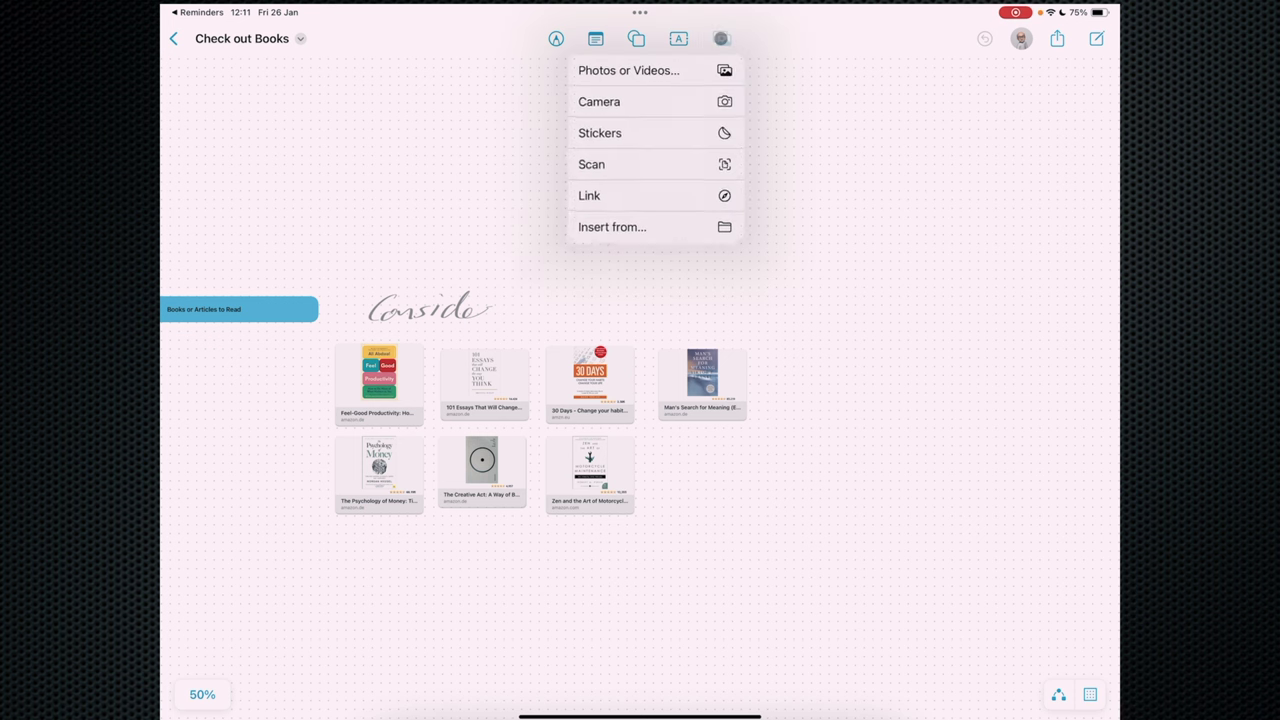
pyautogui.click(624, 194)
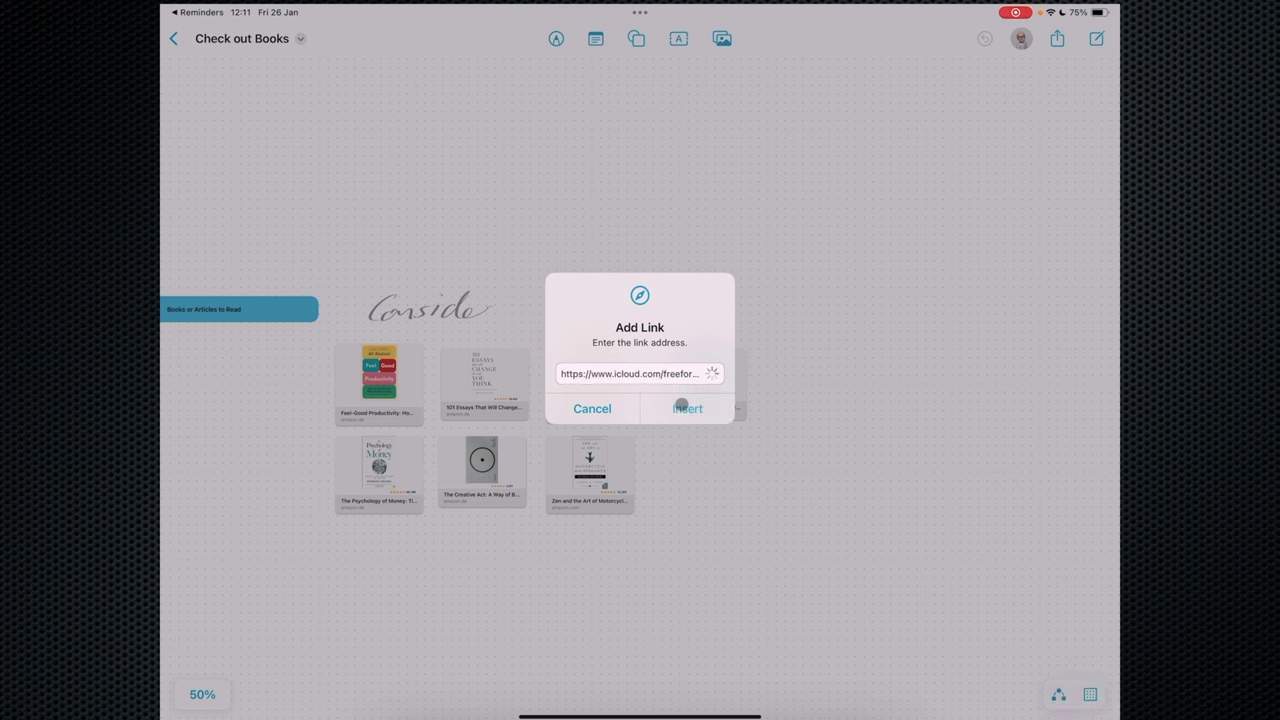
pyautogui.click(684, 406)
# Move the Check out Videos card above the books and open the linked board
pyautogui.moveTo(639, 380); pyautogui.dragTo(667, 203)
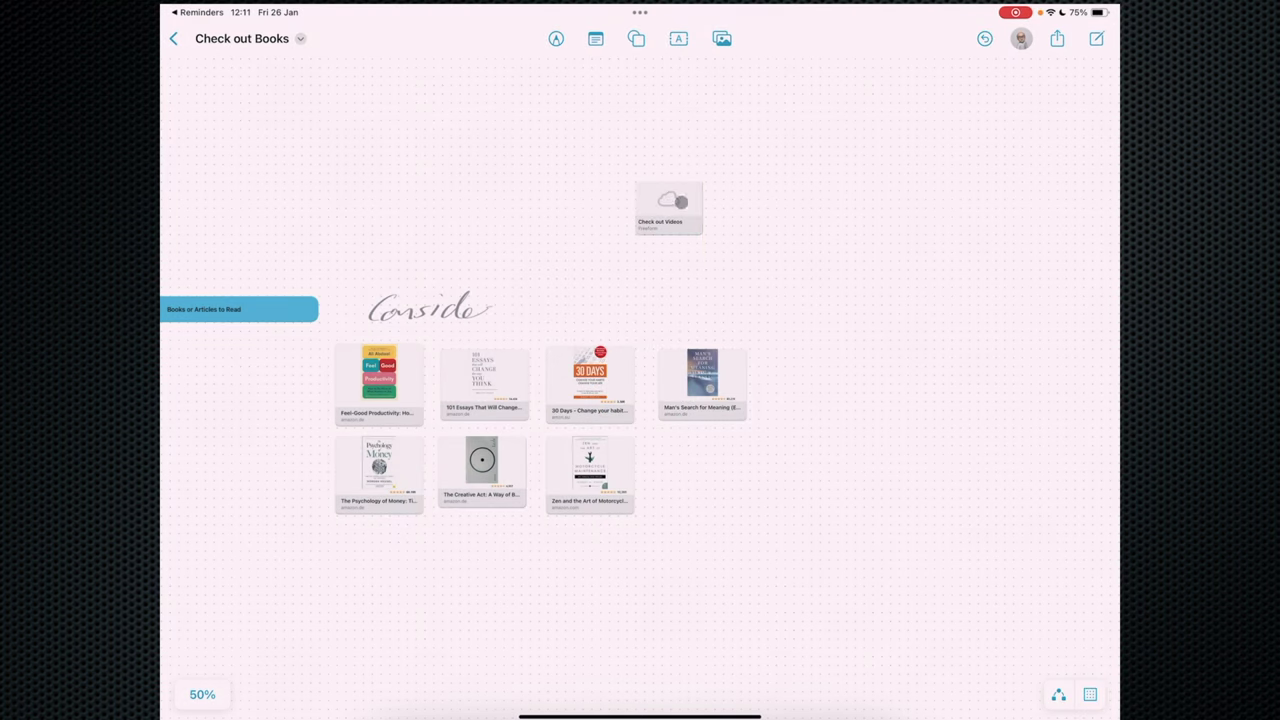
pyautogui.click(667, 203)
pyautogui.click(667, 203)
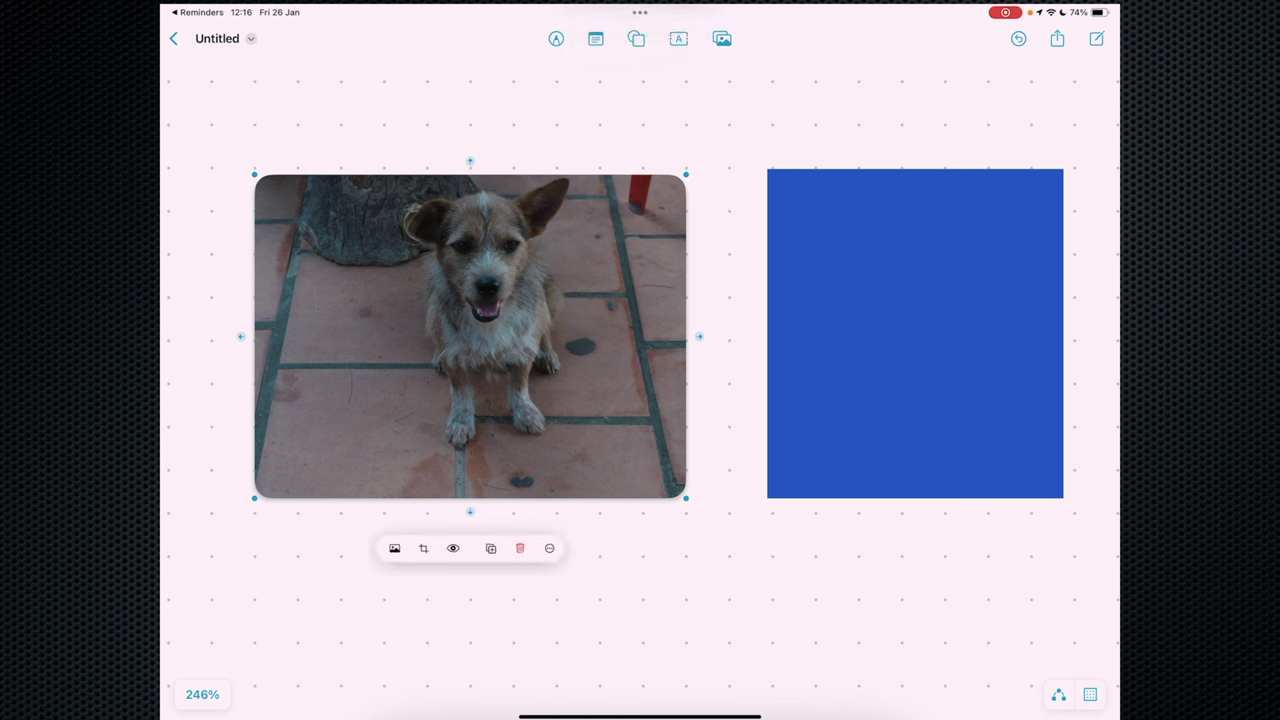
# Remove the dog photo's background and drag the cut-out dog onto the blue square
pyautogui.click(386, 548)
pyautogui.click(386, 656)
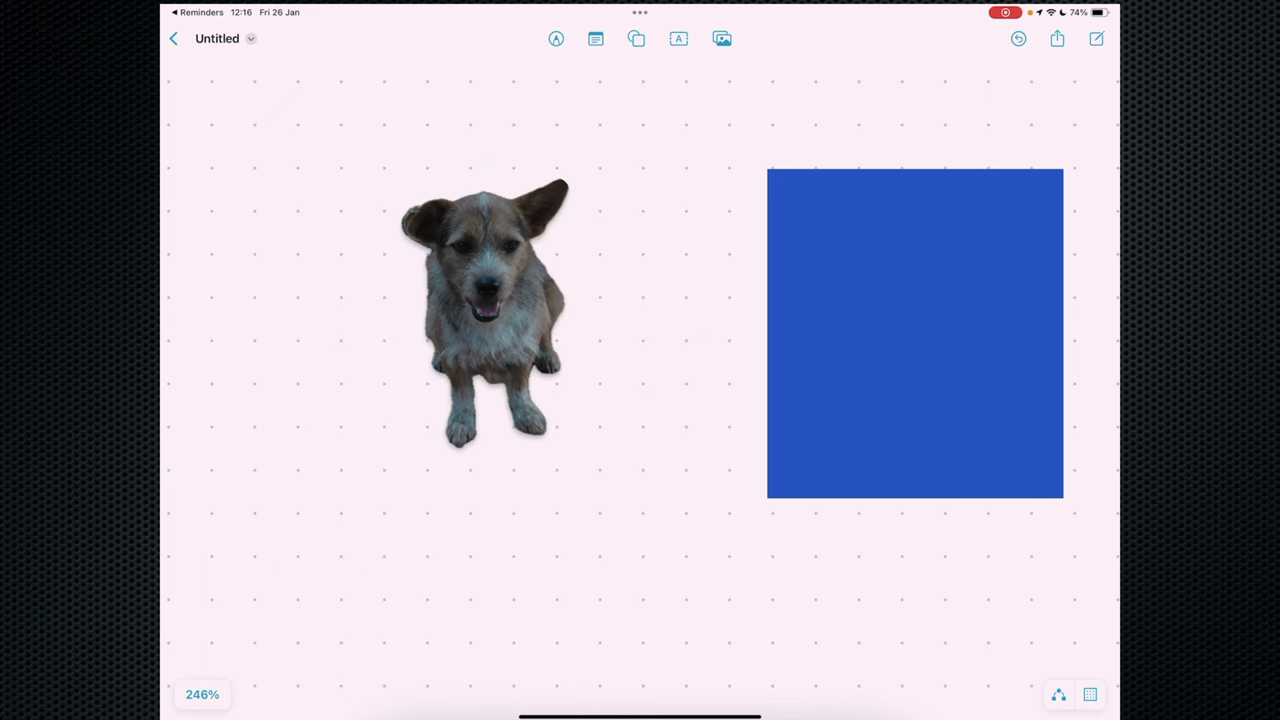
pyautogui.moveTo(485, 310)
pyautogui.mouseDown()
pyautogui.moveTo(651, 429)
pyautogui.moveTo(909, 314)
pyautogui.moveTo(907, 325)
pyautogui.mouseUp()
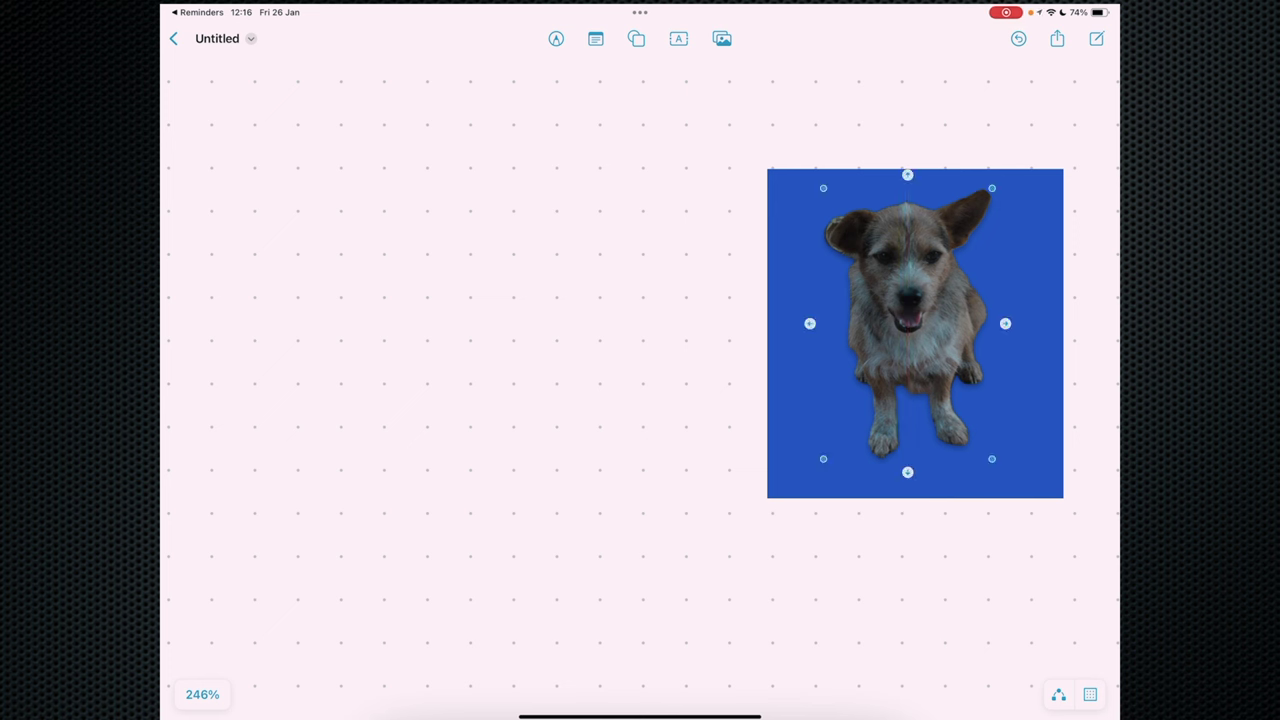
pyautogui.press('Escape')
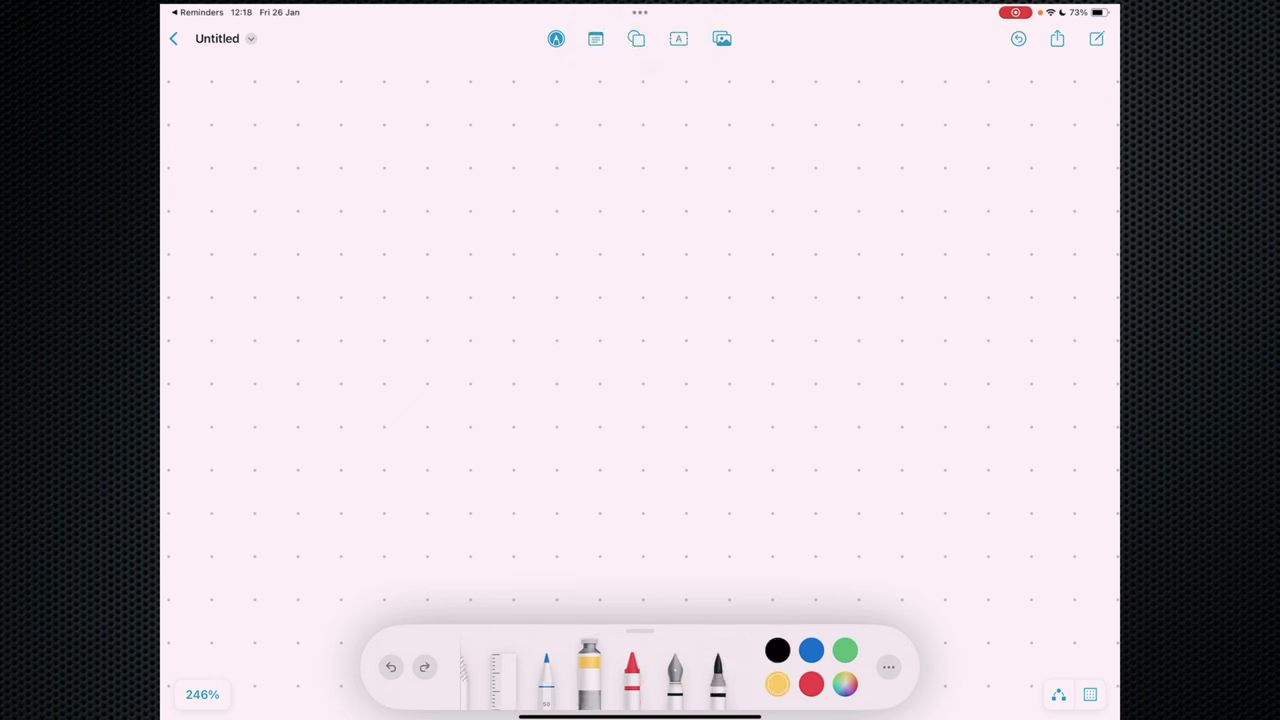
# Draw a yellow highlighter zigzag on the board
pyautogui.hscroll(-5, 640, 670)
pyautogui.click(604, 668)
pyautogui.moveTo(465, 230)
pyautogui.mouseDown()
pyautogui.moveTo(440, 400)
pyautogui.moveTo(665, 390)
pyautogui.mouseUp()
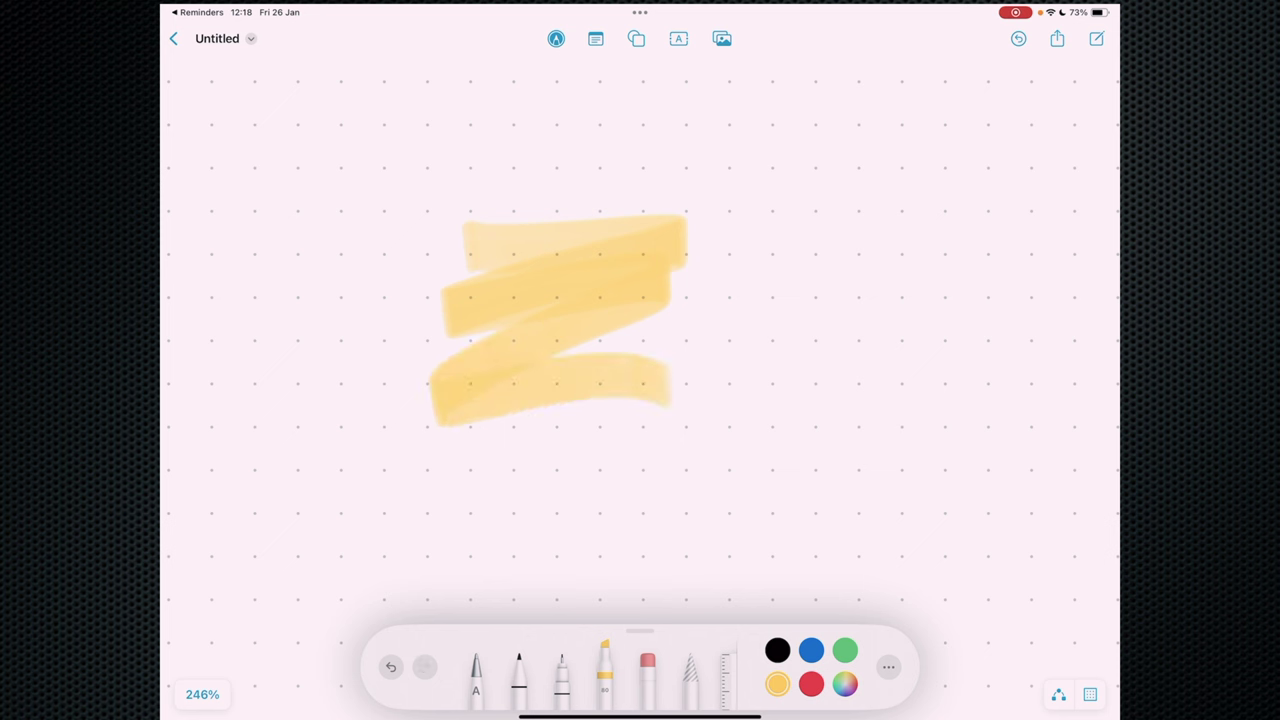
# Draw a straight black line along a horizontal ruler and a red crayon scribble
pyautogui.click(726, 668)
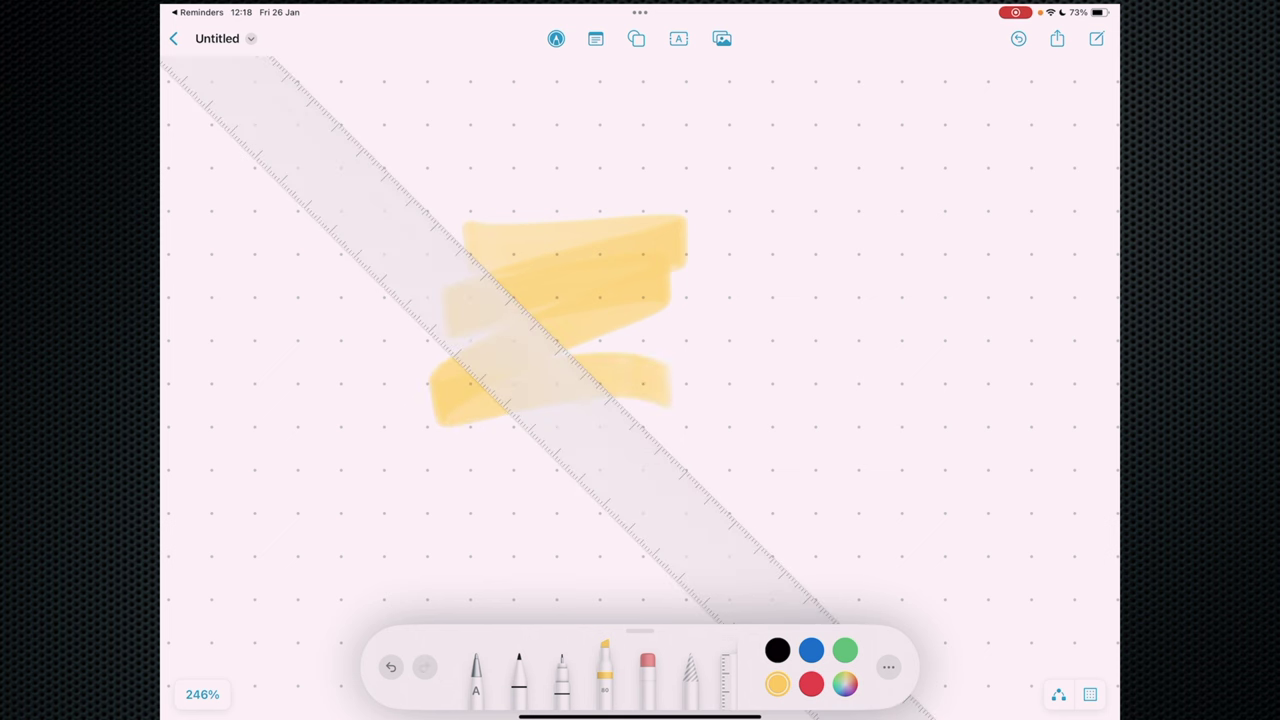
pyautogui.moveTo(600, 469)
pyautogui.mouseDown()
pyautogui.moveTo(677, 481)
pyautogui.moveTo(677, 541)
pyautogui.mouseUp()
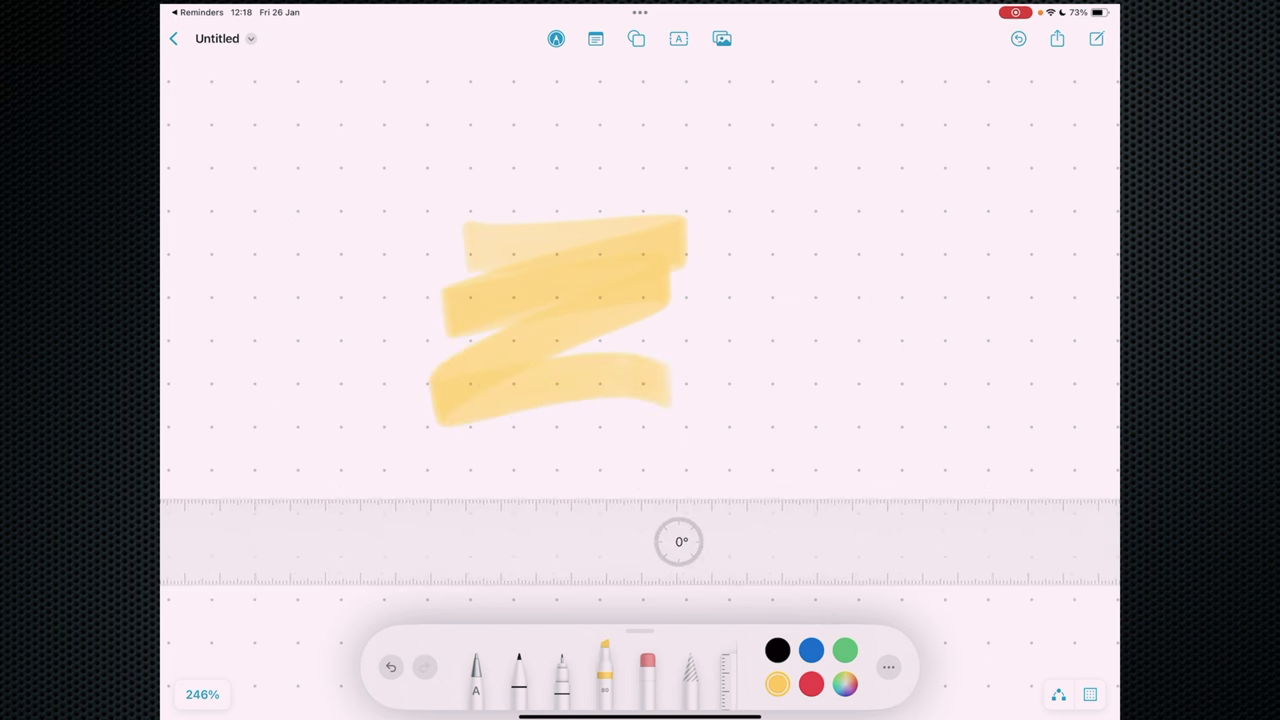
pyautogui.click(519, 668)
pyautogui.moveTo(384, 495); pyautogui.dragTo(888, 495)
pyautogui.click(632, 668)
pyautogui.moveTo(670, 425)
pyautogui.mouseDown()
pyautogui.moveTo(800, 380)
pyautogui.moveTo(920, 430)
pyautogui.moveTo(900, 265)
pyautogui.moveTo(725, 225)
pyautogui.mouseUp()
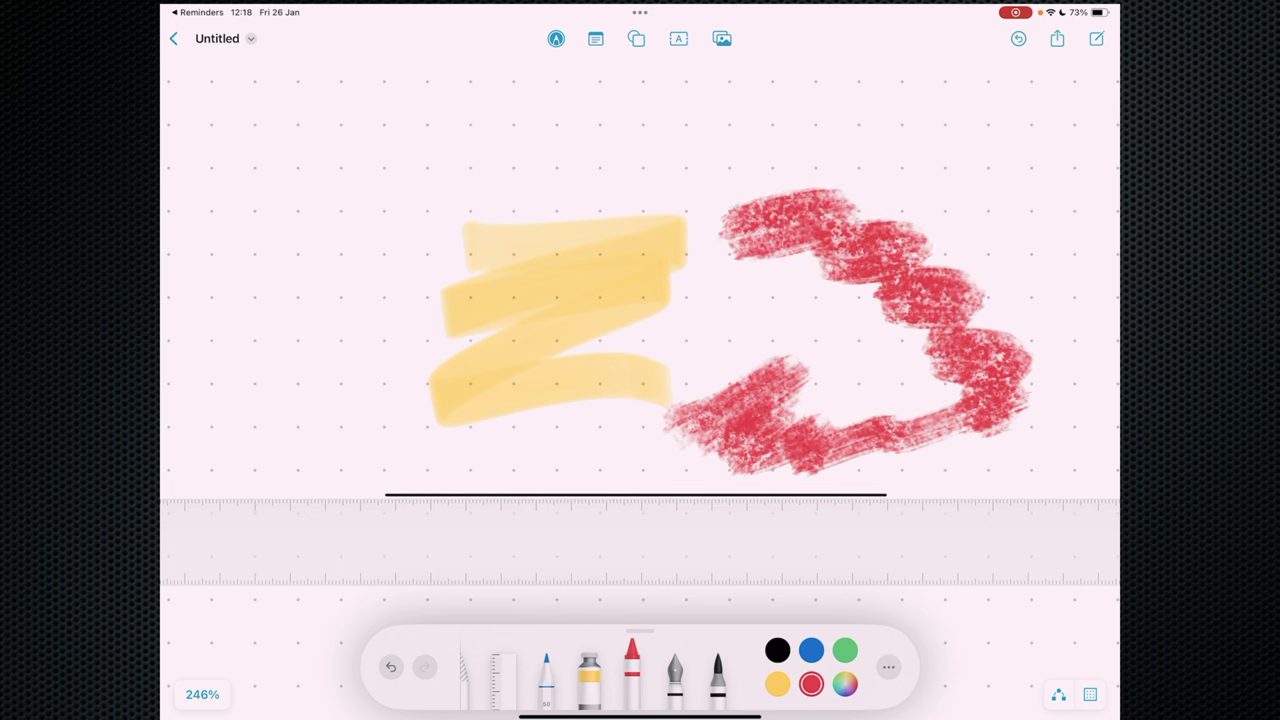
# Handwrite 'My great handwriting' with the black fountain pen
pyautogui.click(675, 668)
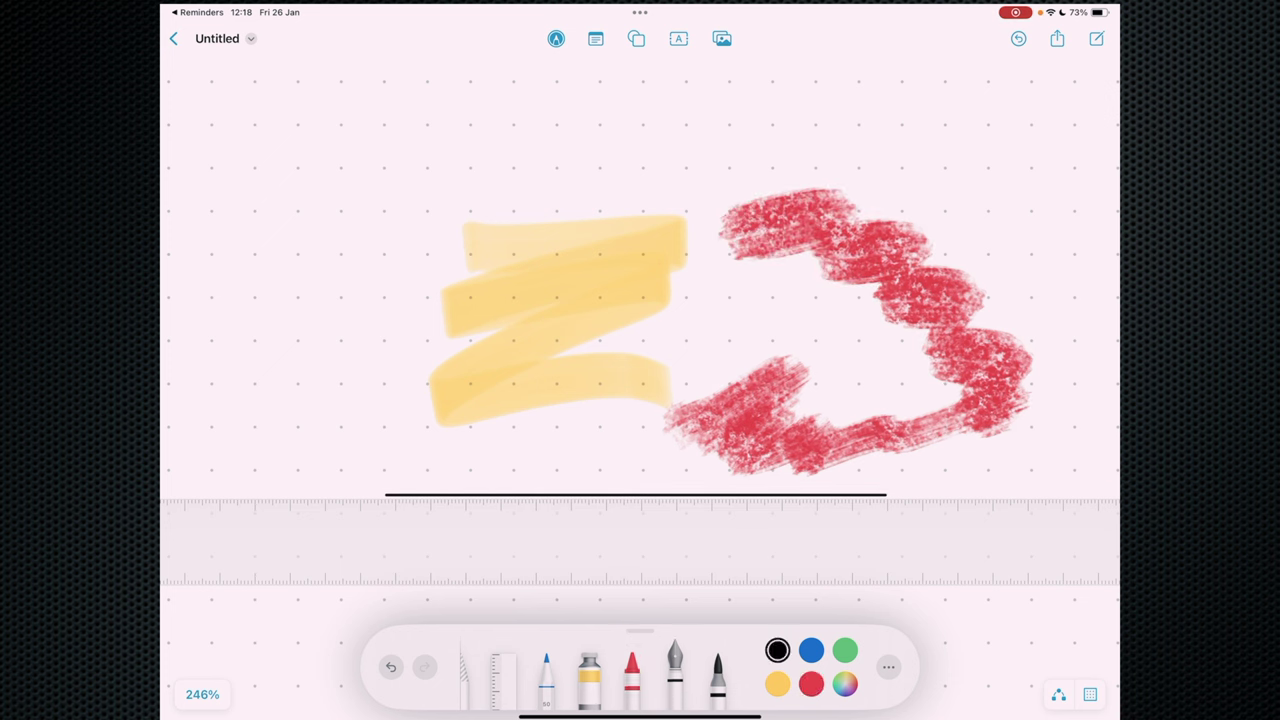
pyautogui.moveTo(228, 228)
pyautogui.mouseDown()
pyautogui.moveTo(265, 135)
pyautogui.moveTo(305, 195)
pyautogui.moveTo(308, 230)
pyautogui.mouseUp()
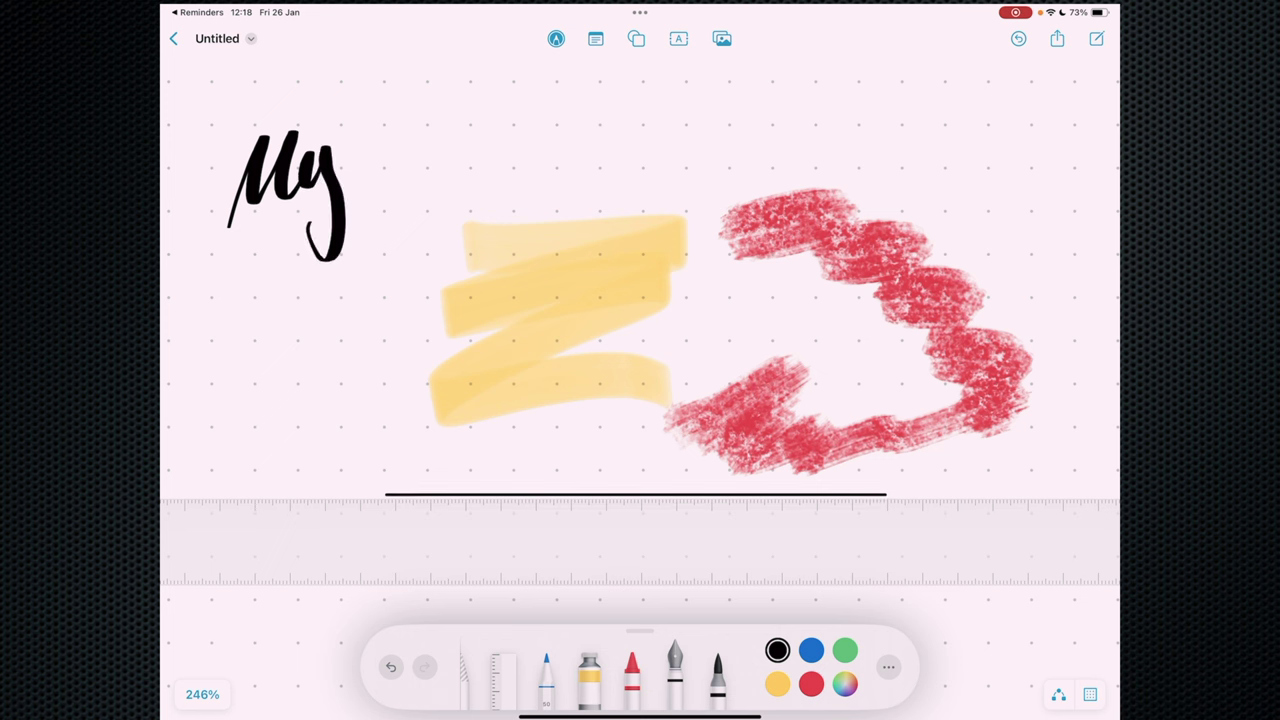
pyautogui.moveTo(410, 122)
pyautogui.mouseDown()
pyautogui.moveTo(384, 158)
pyautogui.moveTo(518, 100)
pyautogui.moveTo(545, 130)
pyautogui.mouseUp()
pyautogui.moveTo(545, 130); pyautogui.dragTo(580, 58)
pyautogui.moveTo(545, 100)
pyautogui.mouseDown()
pyautogui.moveTo(602, 95)
pyautogui.moveTo(570, 210)
pyautogui.mouseUp()
pyautogui.moveTo(575, 175)
pyautogui.mouseDown()
pyautogui.moveTo(620, 200)
pyautogui.moveTo(700, 190)
pyautogui.moveTo(808, 104)
pyautogui.mouseUp()
pyautogui.moveTo(802, 160); pyautogui.dragTo(926, 148)
pyautogui.moveTo(962, 104); pyautogui.dragTo(940, 180)
pyautogui.moveTo(935, 170)
pyautogui.mouseDown()
pyautogui.moveTo(990, 160)
pyautogui.moveTo(980, 180)
pyautogui.mouseUp()
pyautogui.moveTo(1020, 125); pyautogui.dragTo(1038, 170)
pyautogui.moveTo(1046, 165)
pyautogui.mouseDown()
pyautogui.moveTo(1082, 140)
pyautogui.moveTo(1003, 256)
pyautogui.mouseUp()
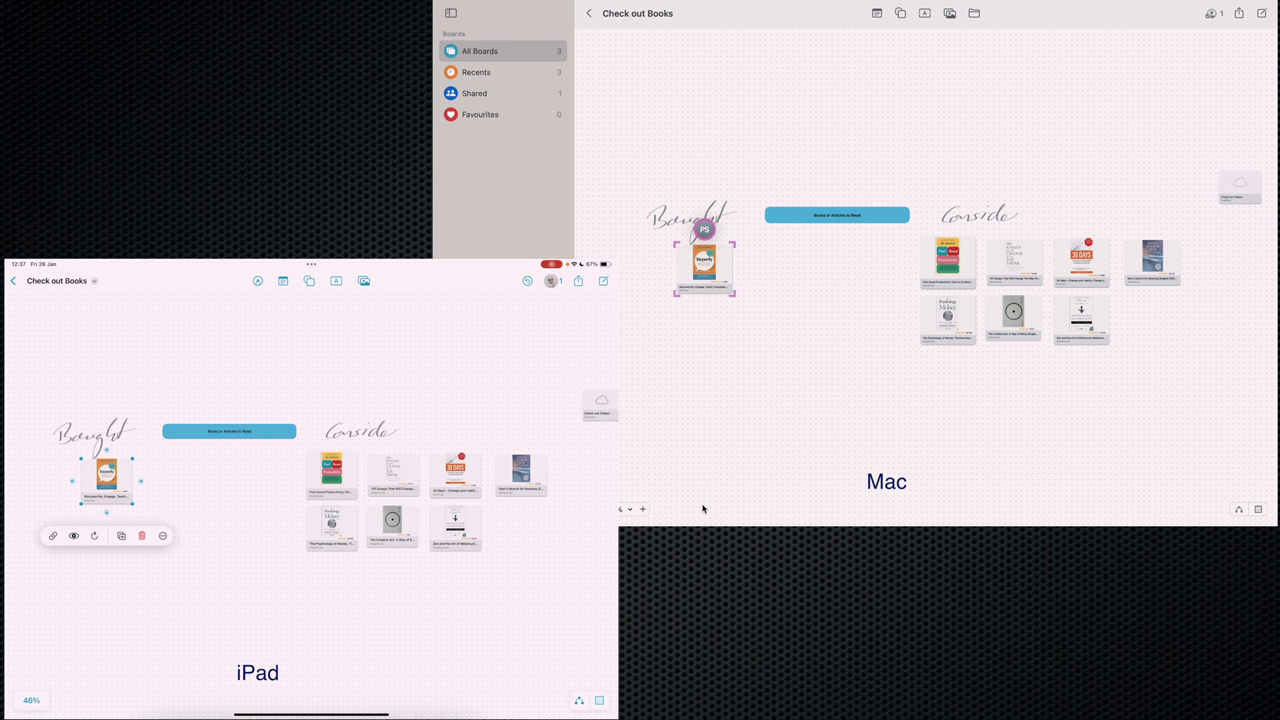
# Select the Feel-Good Productivity card and set the Mac to follow the iPad collaborator
pyautogui.click(331, 472)
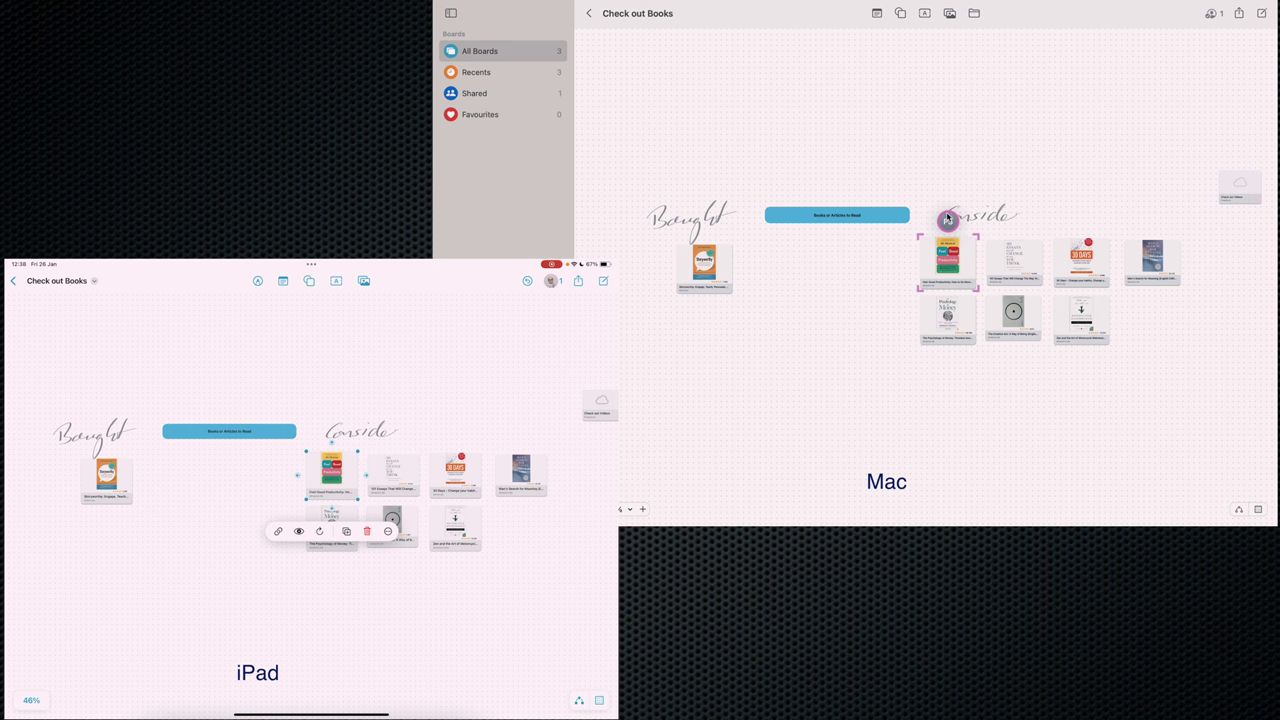
pyautogui.moveTo(914, 221)
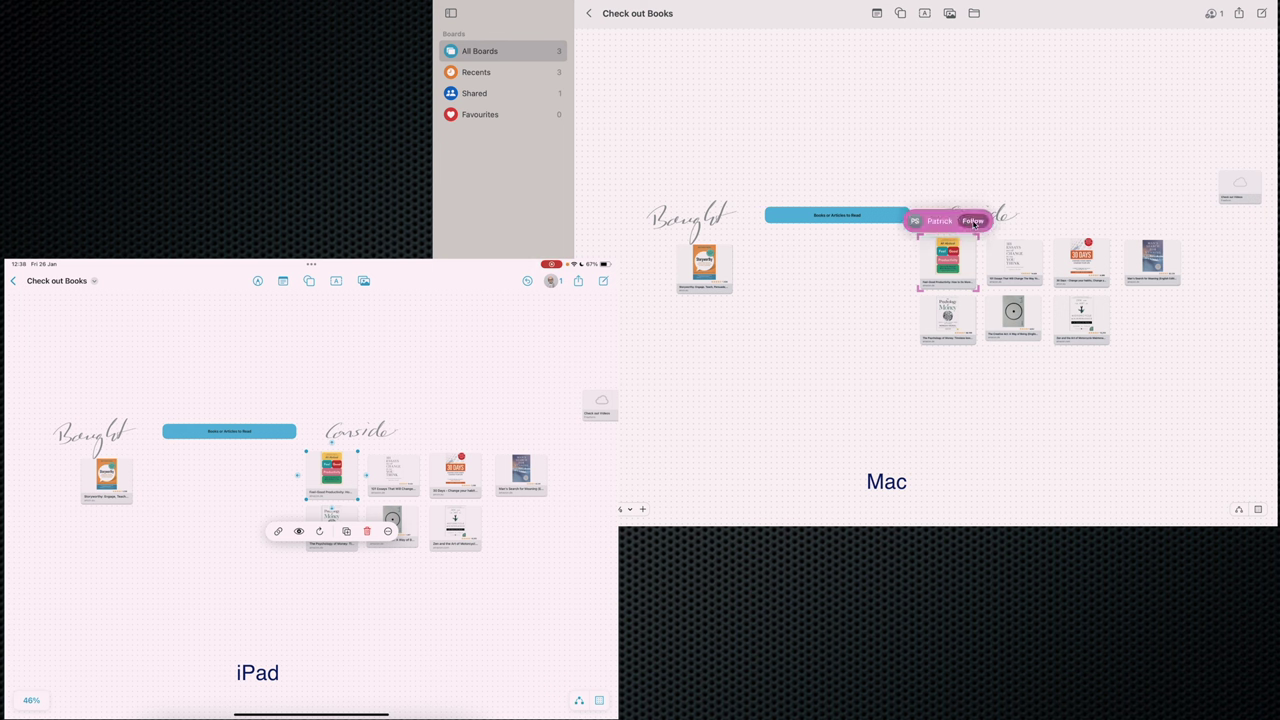
pyautogui.click(973, 221)
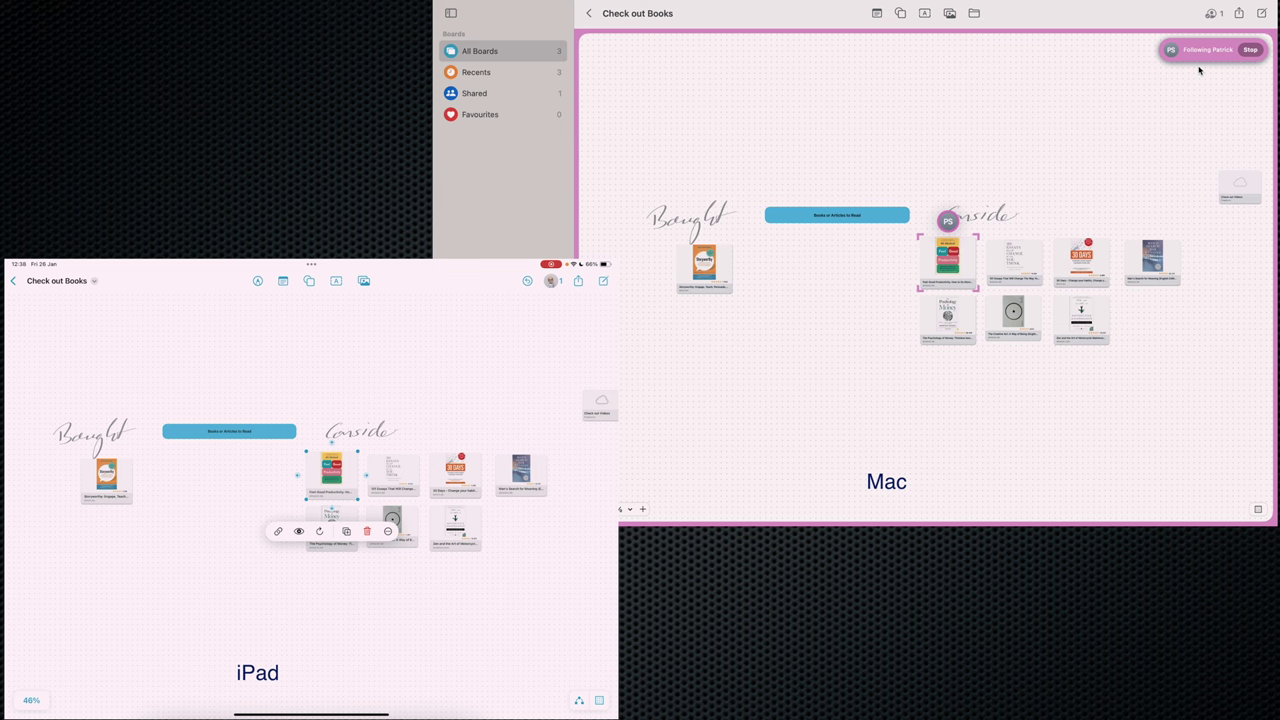
pyautogui.hscroll(5, 310, 490)
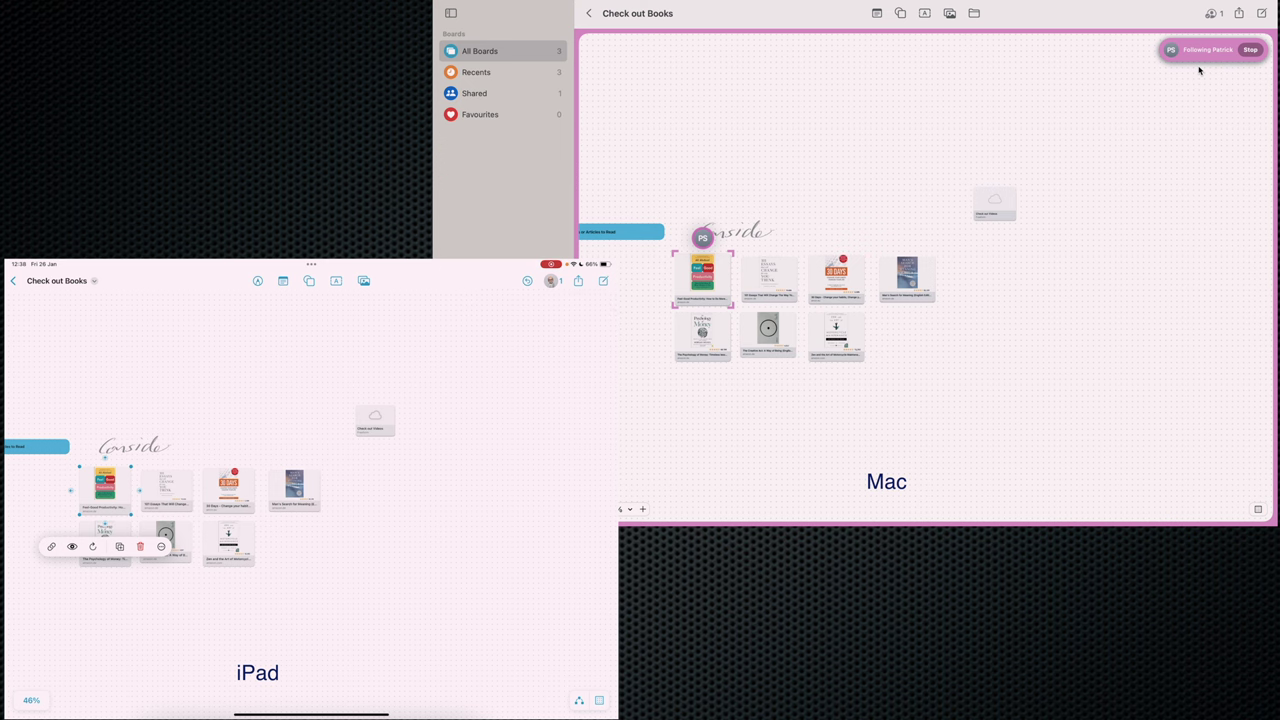
pyautogui.scroll(5, 237, 590)
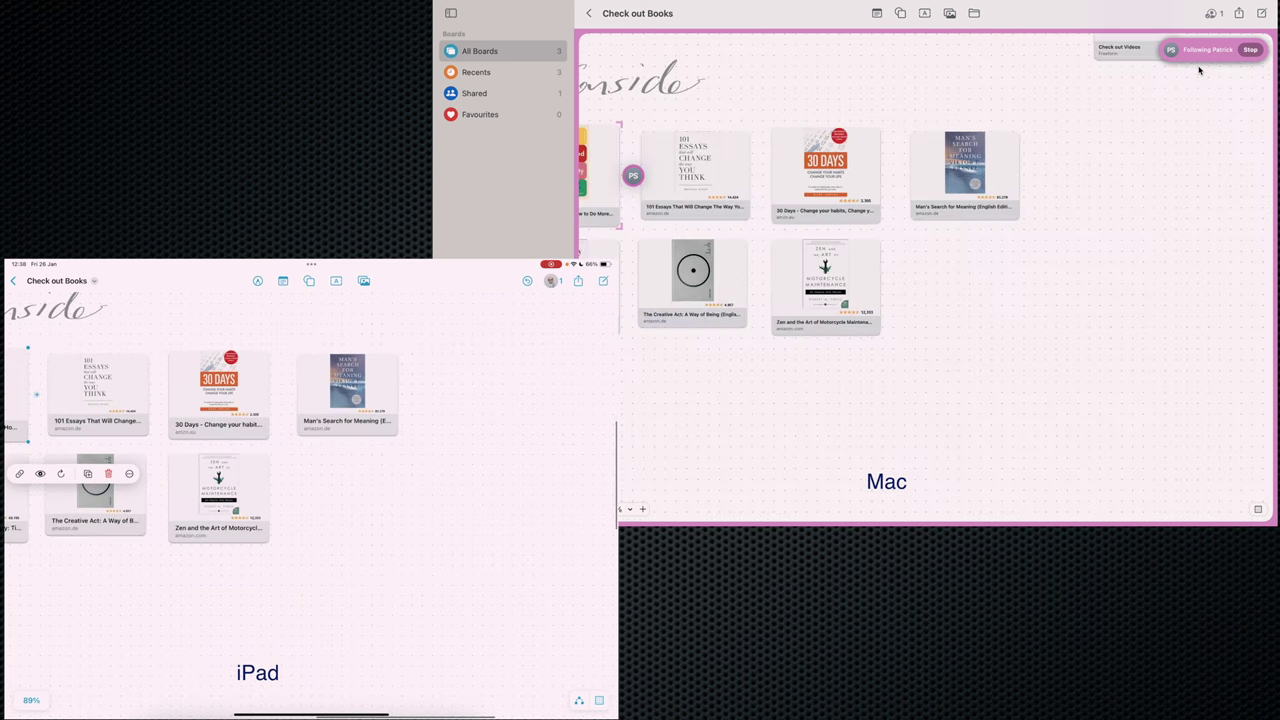
pyautogui.scroll(-5, 310, 490)
# Pan around the Bought section and book cards while the Mac follows along
pyautogui.moveTo(300, 600); pyautogui.dragTo(520, 590)
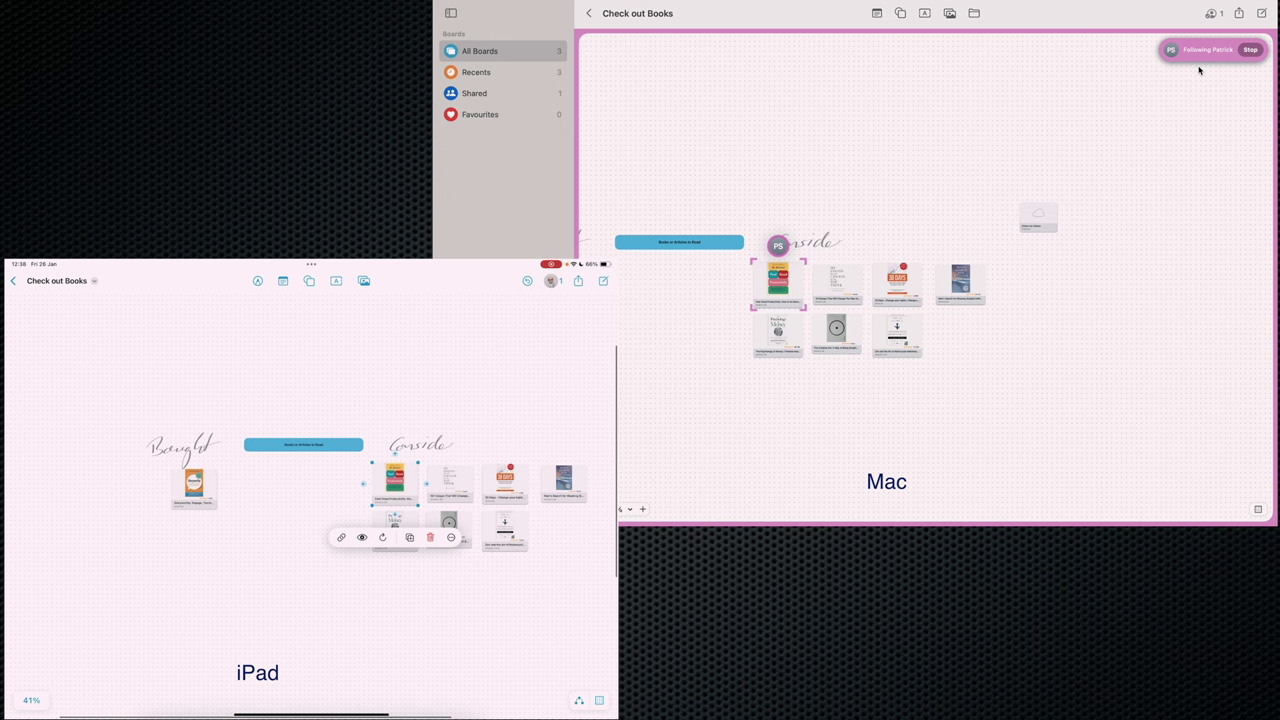
pyautogui.click(194, 488)
pyautogui.moveTo(300, 560); pyautogui.dragTo(135, 375)
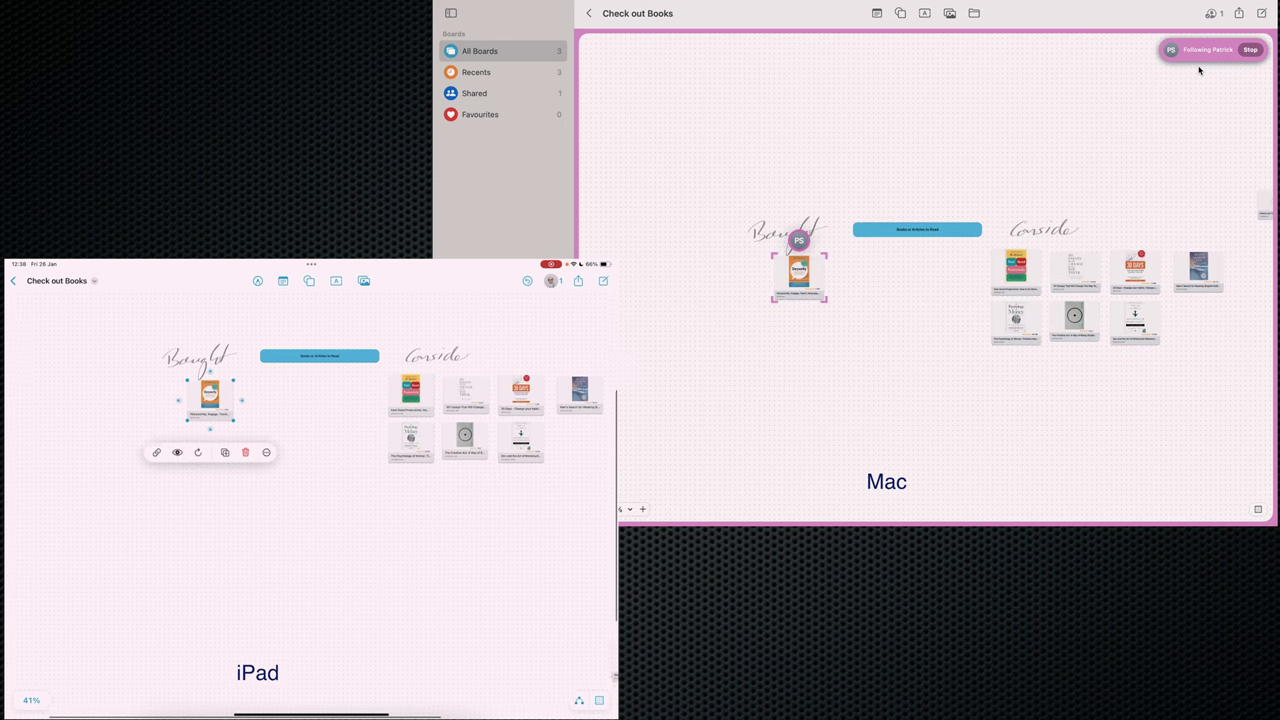
pyautogui.moveTo(300, 380); pyautogui.dragTo(308, 590)
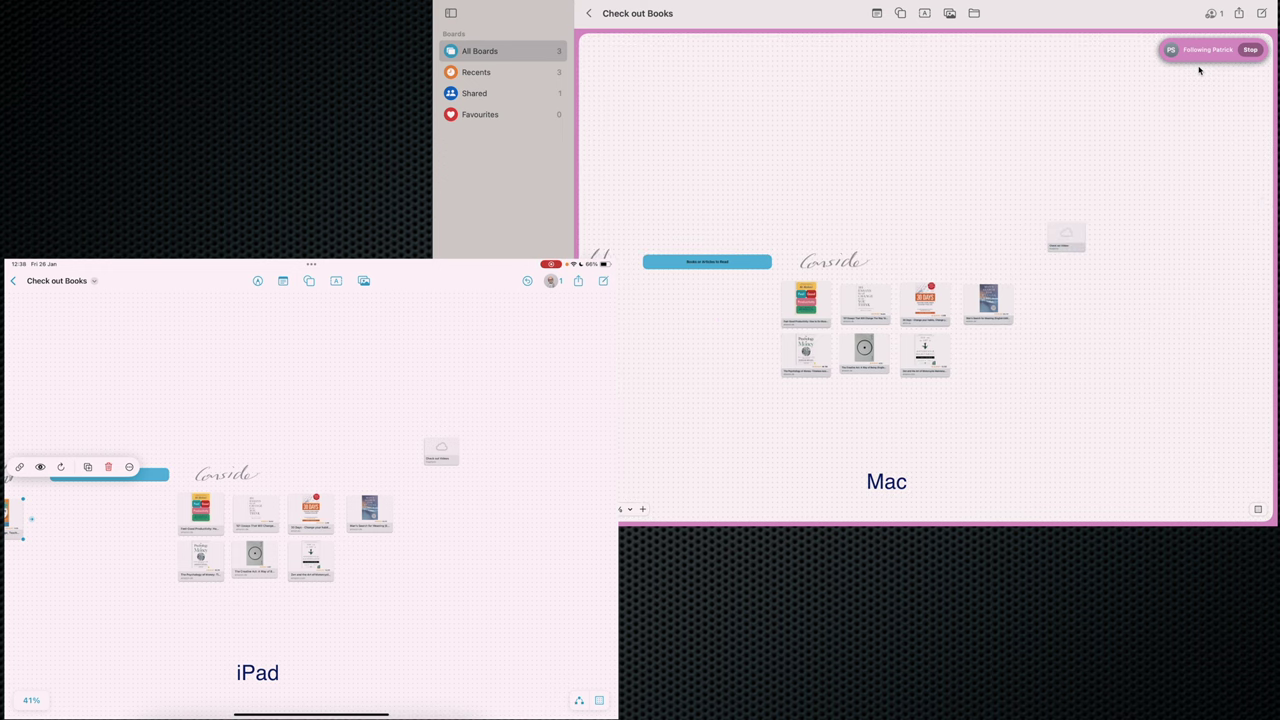
pyautogui.scroll(5, 300, 520)
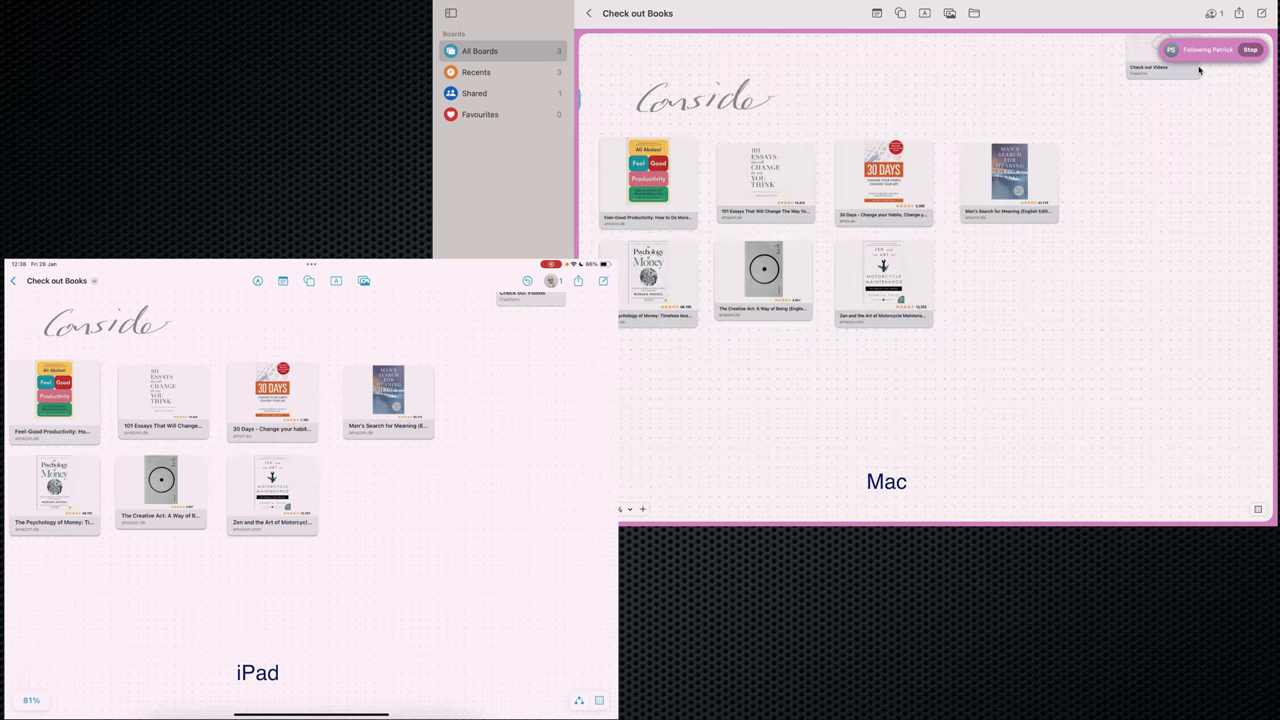
pyautogui.moveTo(300, 450); pyautogui.dragTo(368, 475)
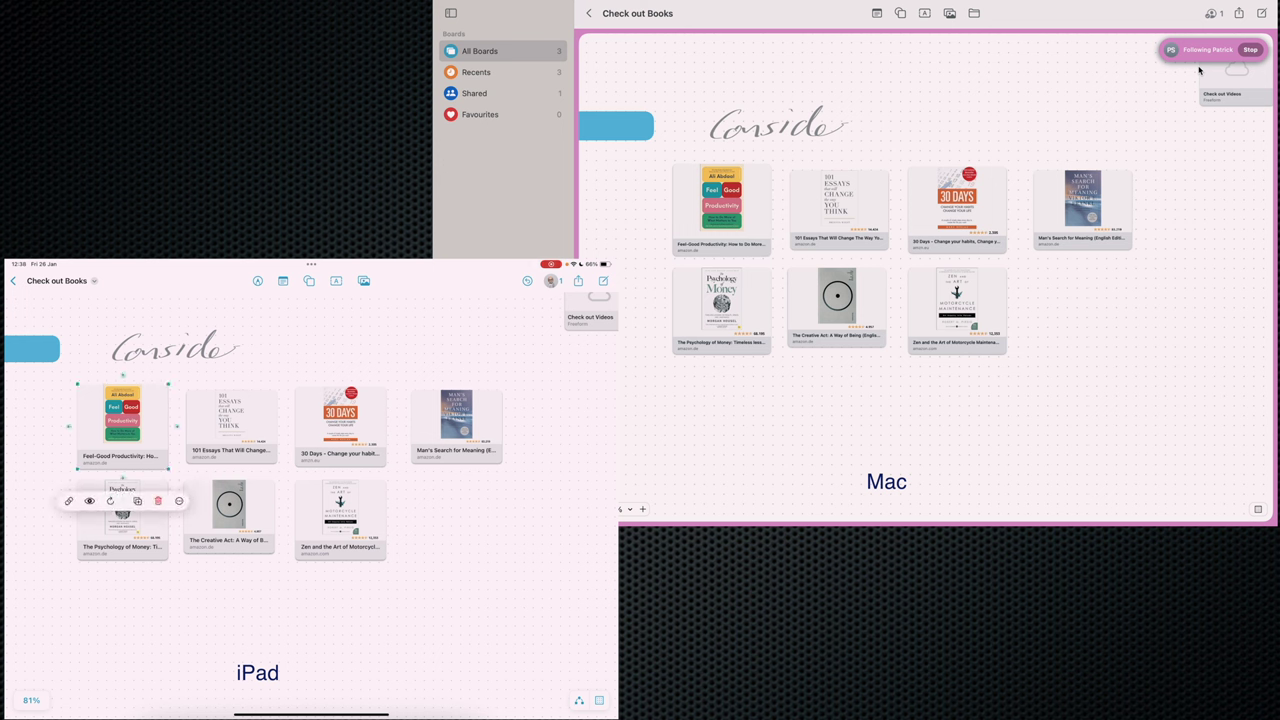
# Open the Feel-Good Productivity card's amazon.de page in Safari
pyautogui.click(69, 500)
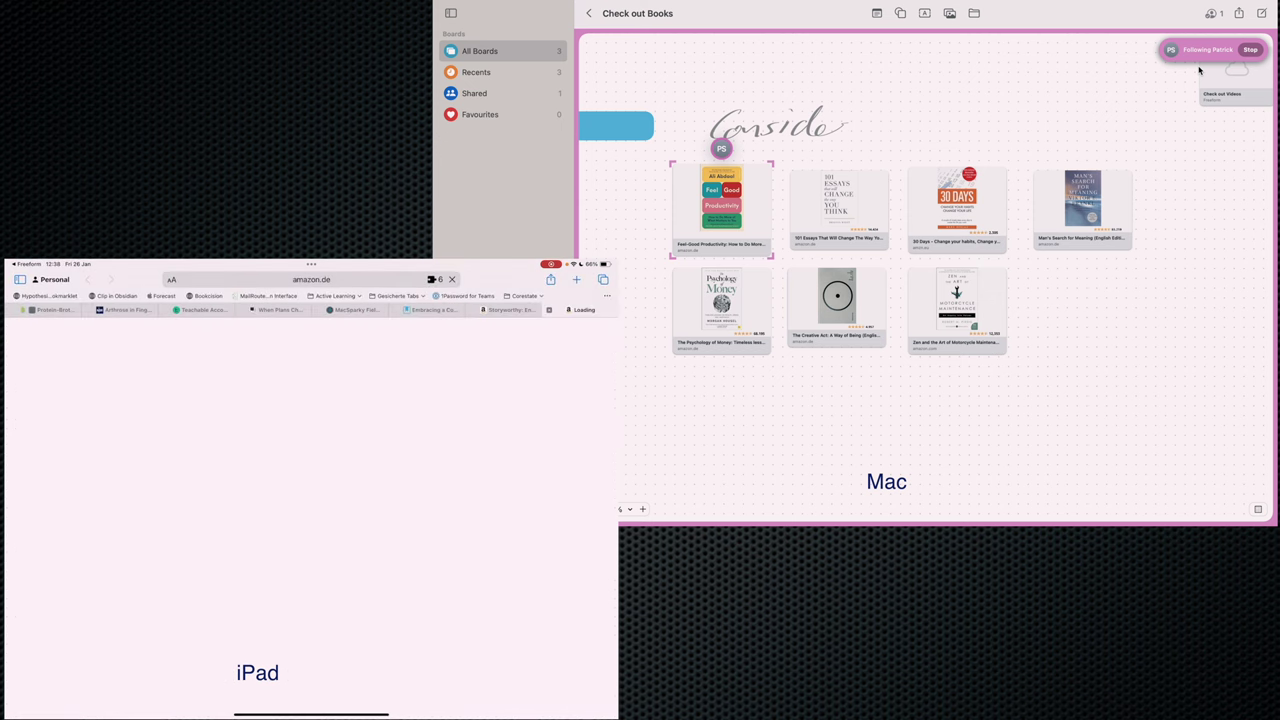